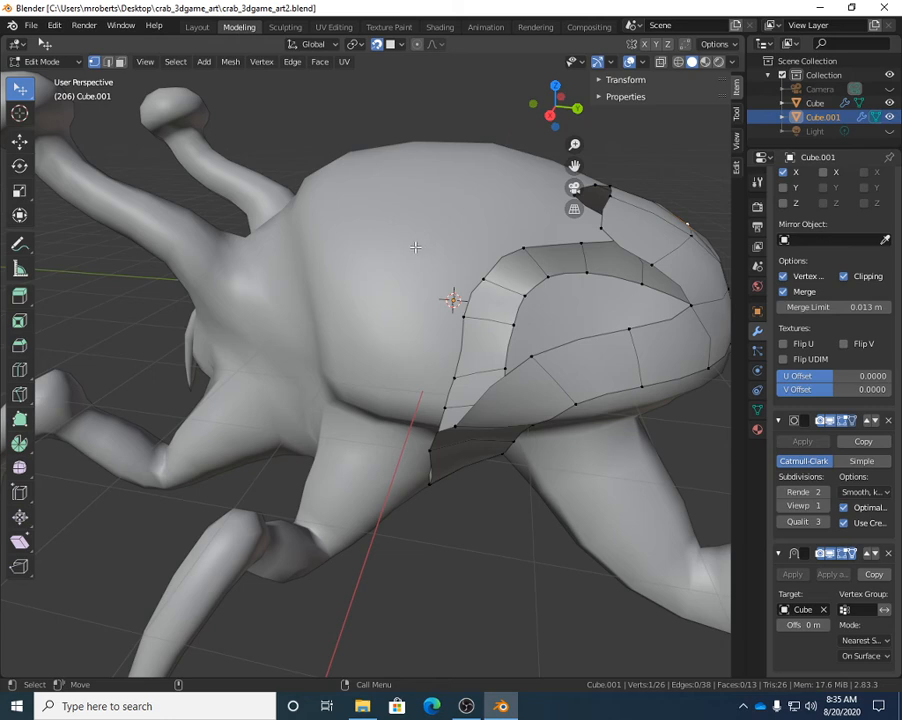
# Turn off snapping and apply the Shrinkwrap modifier to the shell strip mesh Cube.001 in Object Mode.
pyautogui.hotkey('shift', 'Tab')
pyautogui.press('Tab')
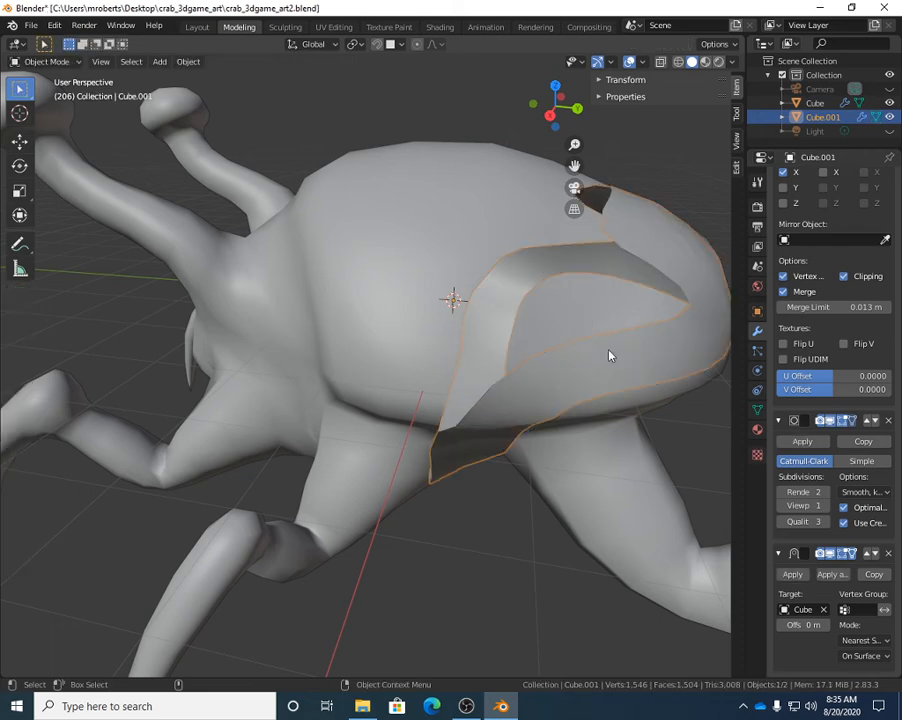
pyautogui.click(795, 576)
pyautogui.moveTo(622, 376); pyautogui.dragTo(468, 358, button='middle')
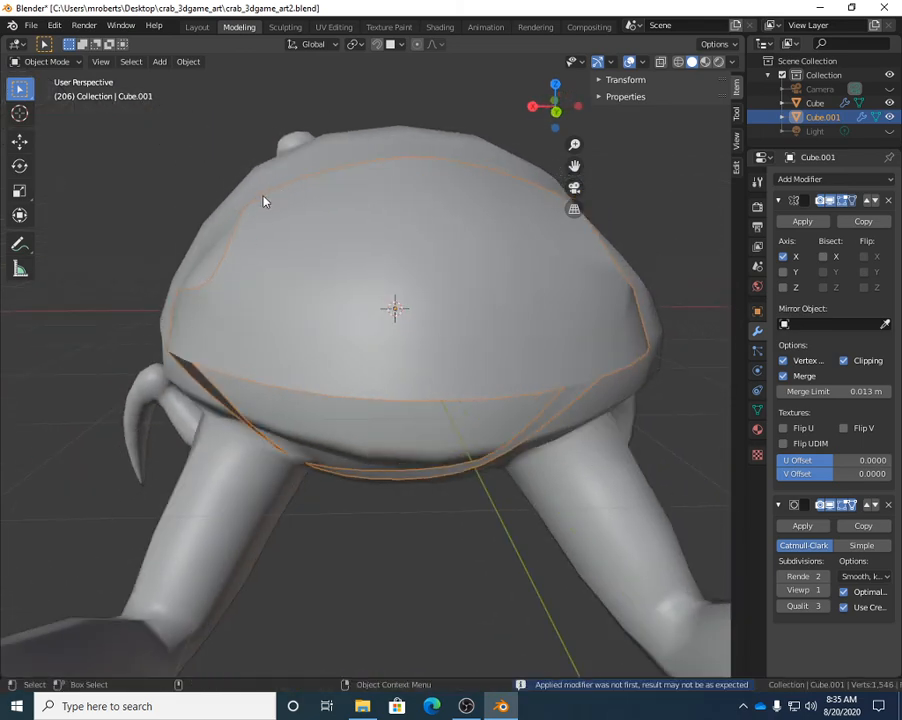
pyautogui.moveTo(292, 238); pyautogui.dragTo(220, 355, button='middle')
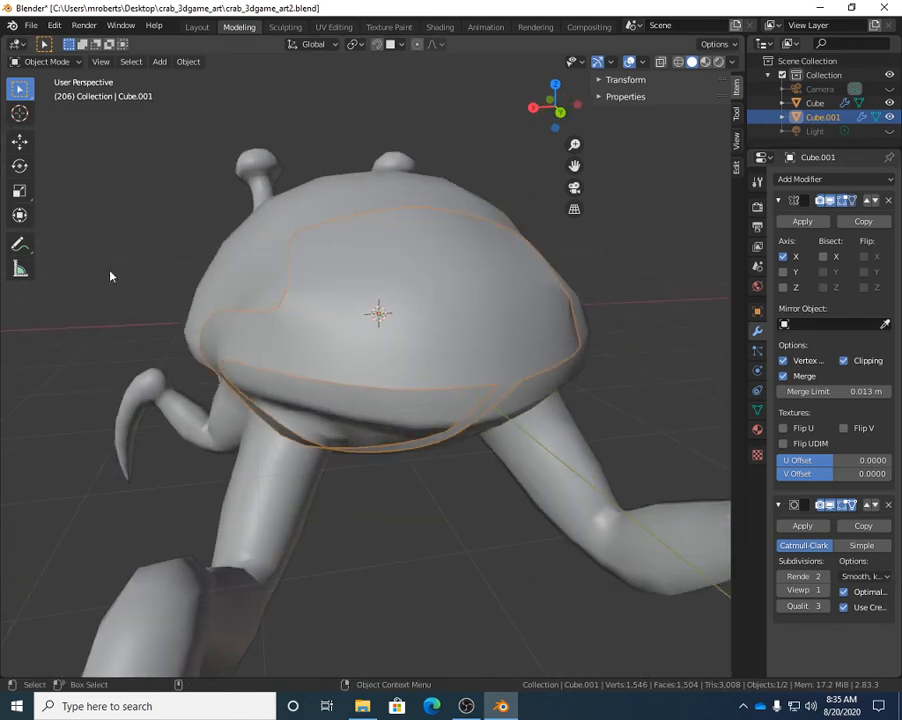
pyautogui.moveTo(377, 355); pyautogui.dragTo(524, 328, button='middle')
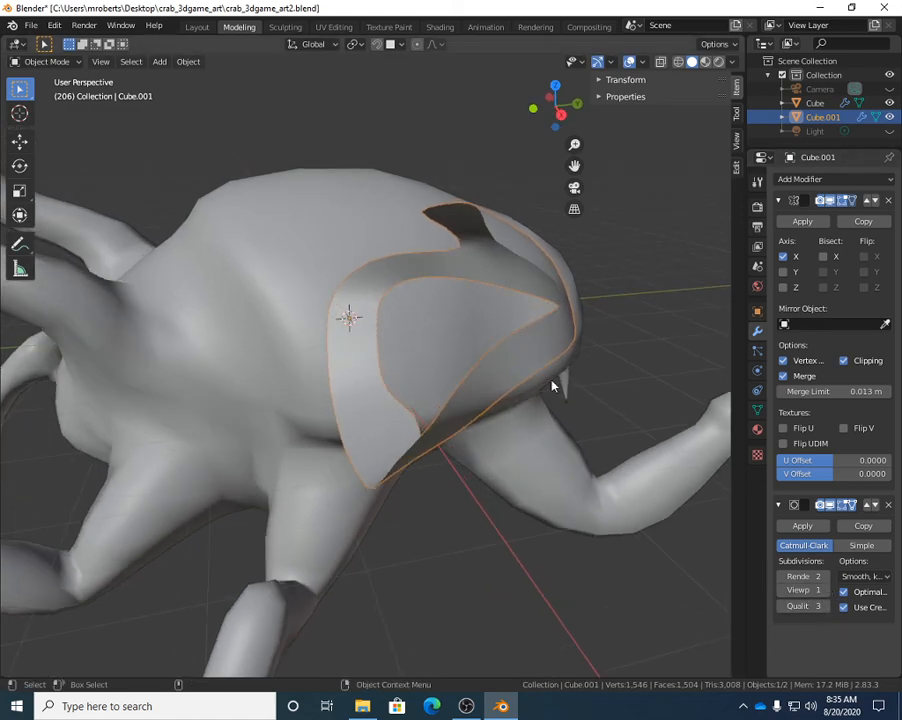
pyautogui.moveTo(552, 384); pyautogui.dragTo(512, 341, button='middle')
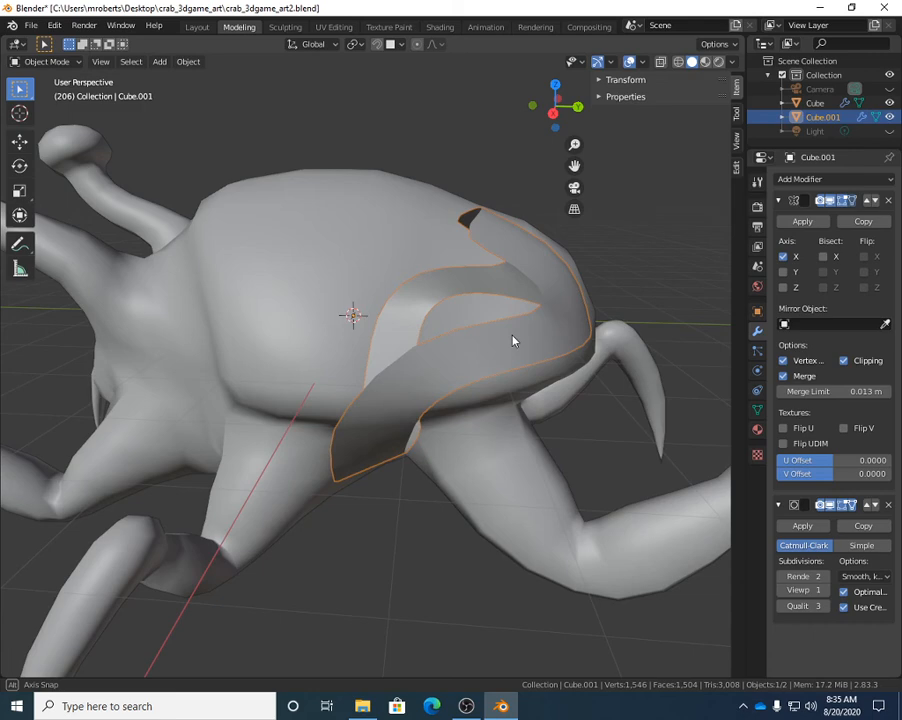
# Enlarge the scene object list and select the crab's body mesh and the shell strip mesh in turn to tell them apart.
pyautogui.click(278, 243)
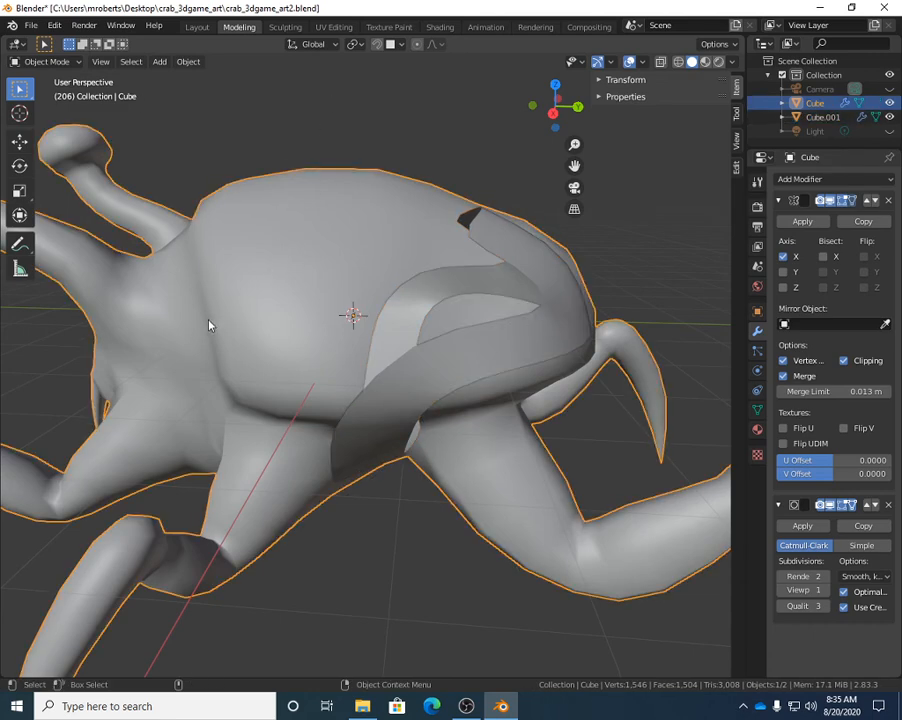
pyautogui.moveTo(207, 322); pyautogui.dragTo(220, 277, button='middle')
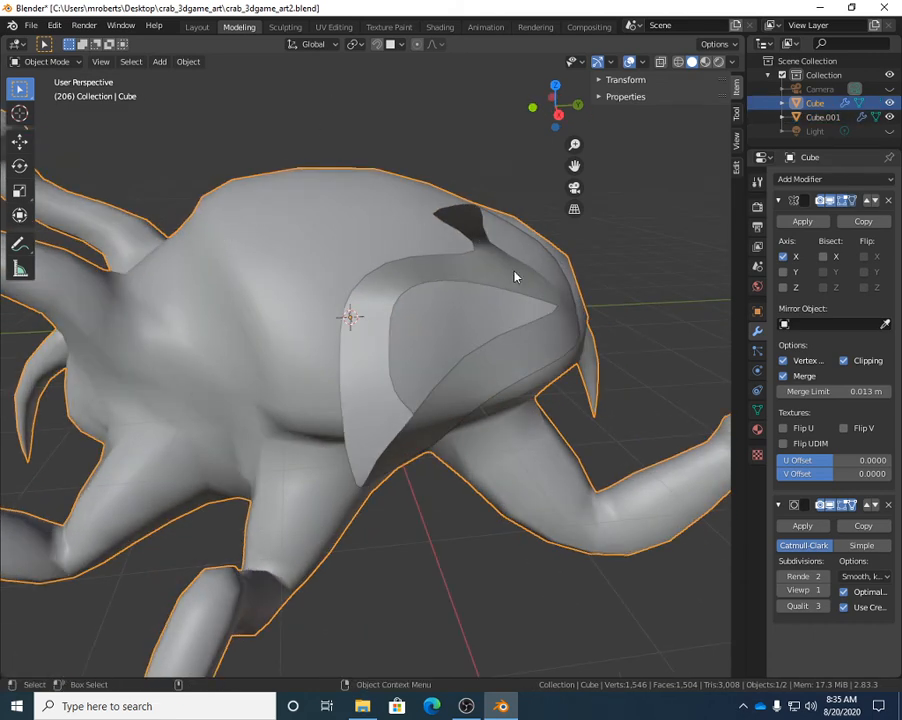
pyautogui.moveTo(483, 266); pyautogui.dragTo(388, 317, button='middle')
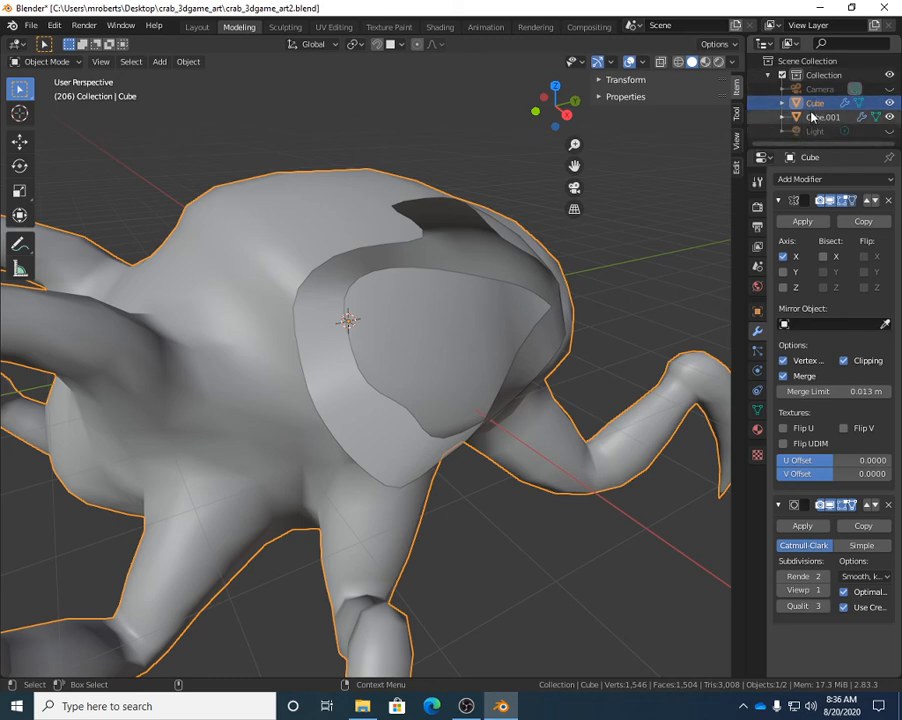
pyautogui.moveTo(834, 147); pyautogui.dragTo(855, 191)
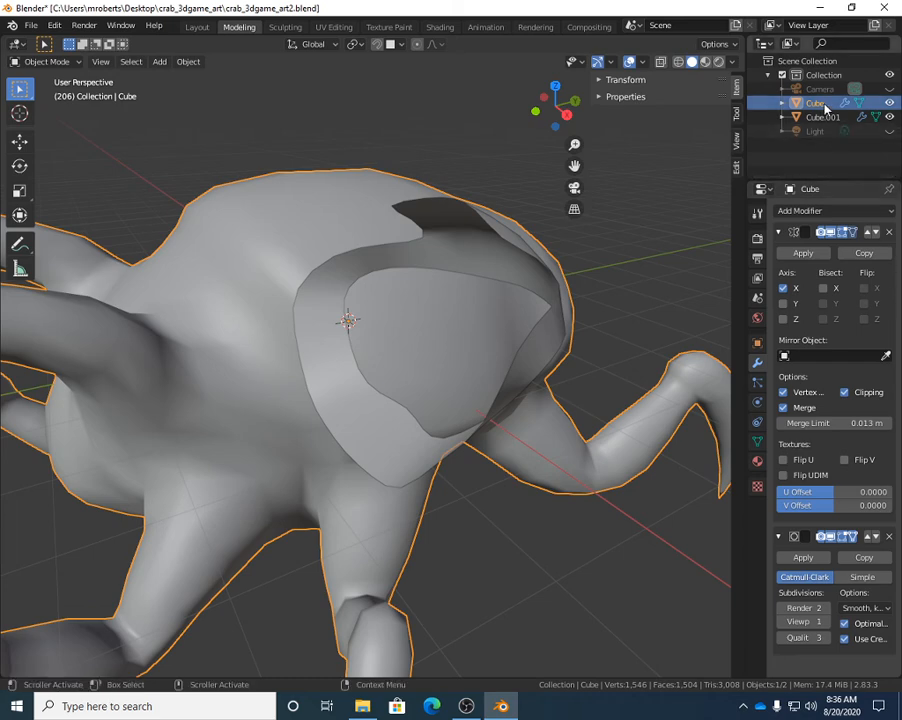
pyautogui.click(468, 262)
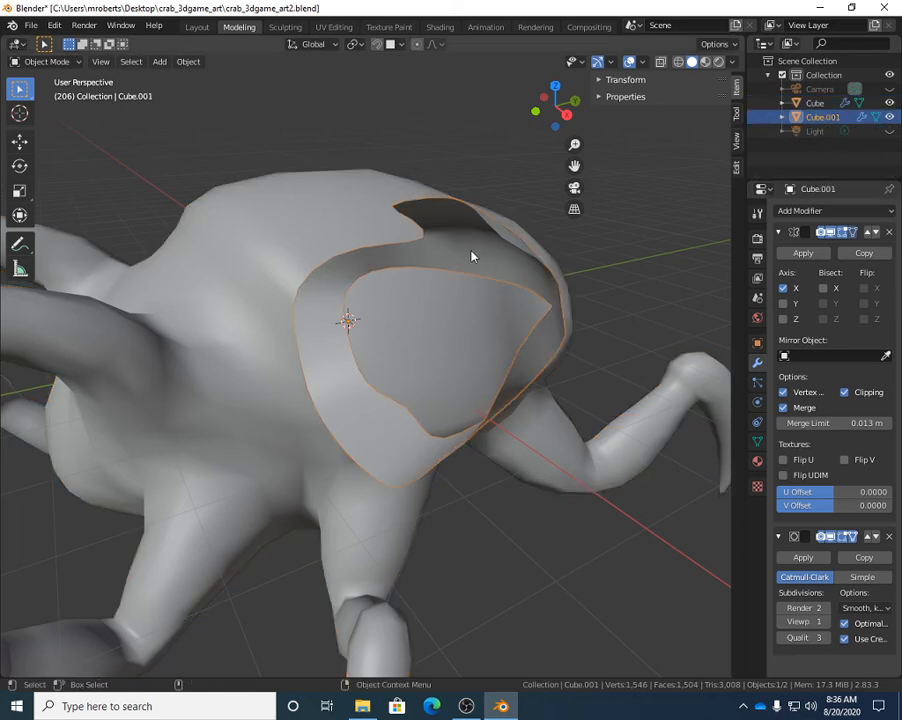
pyautogui.click(40, 62)
pyautogui.click(42, 78)
pyautogui.click(352, 200)
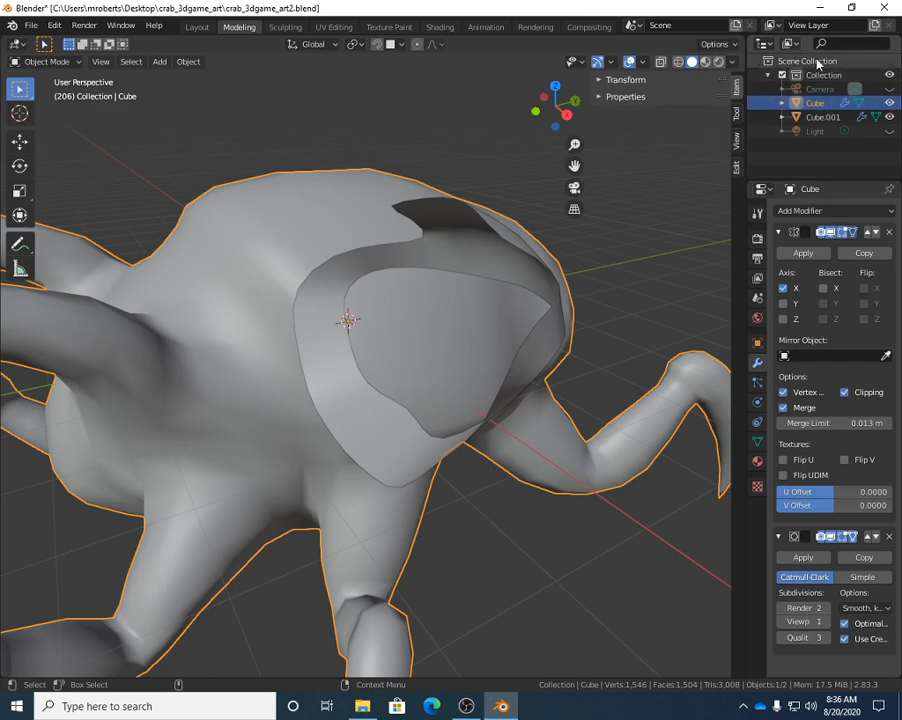
pyautogui.click(822, 116)
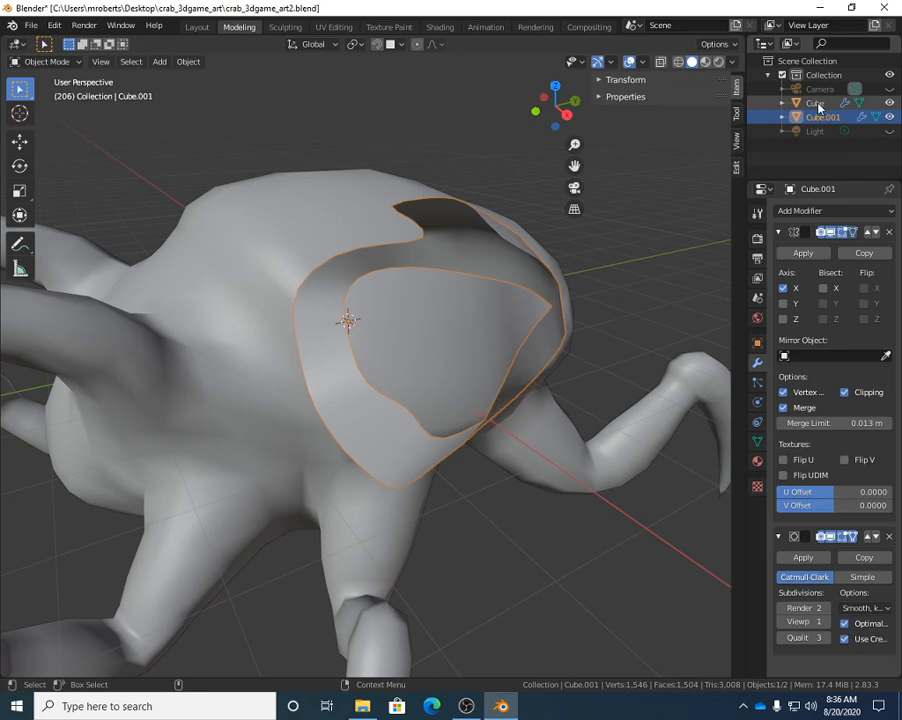
# Rename the body object Cube as crab body.
pyautogui.doubleClick(819, 104)
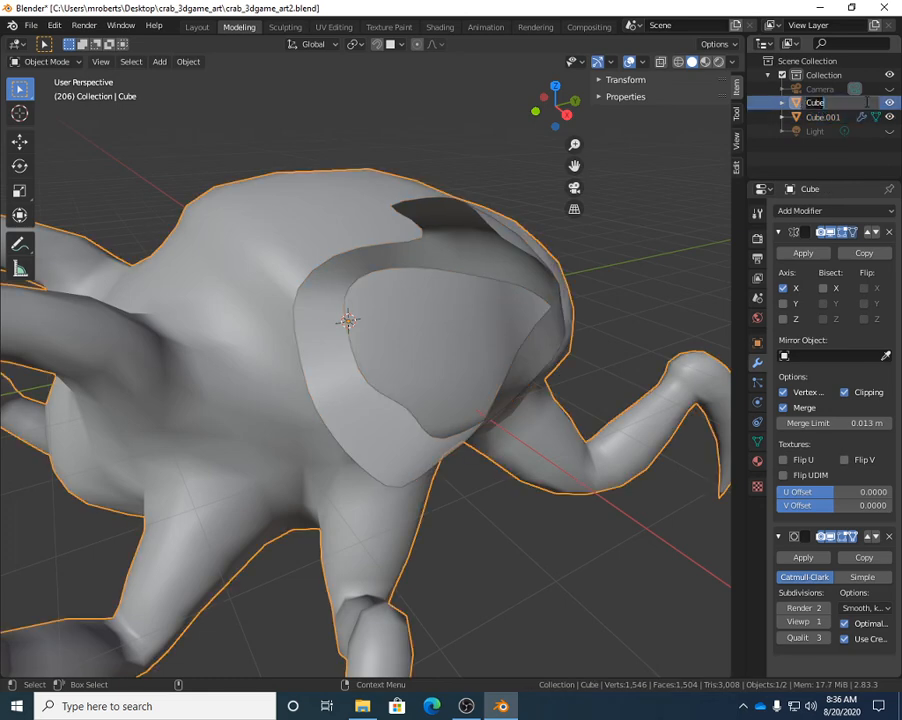
pyautogui.write('crab body')
pyautogui.press('Return')
# Rename the shell strip object Cube.001 as crab gear.
pyautogui.click(829, 118)
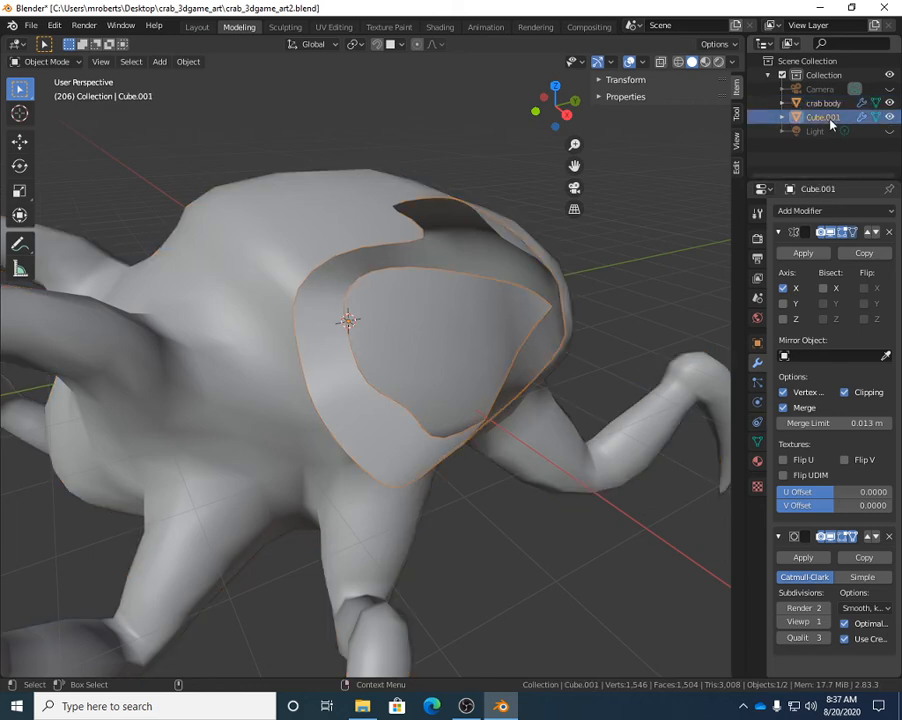
pyautogui.doubleClick(823, 117)
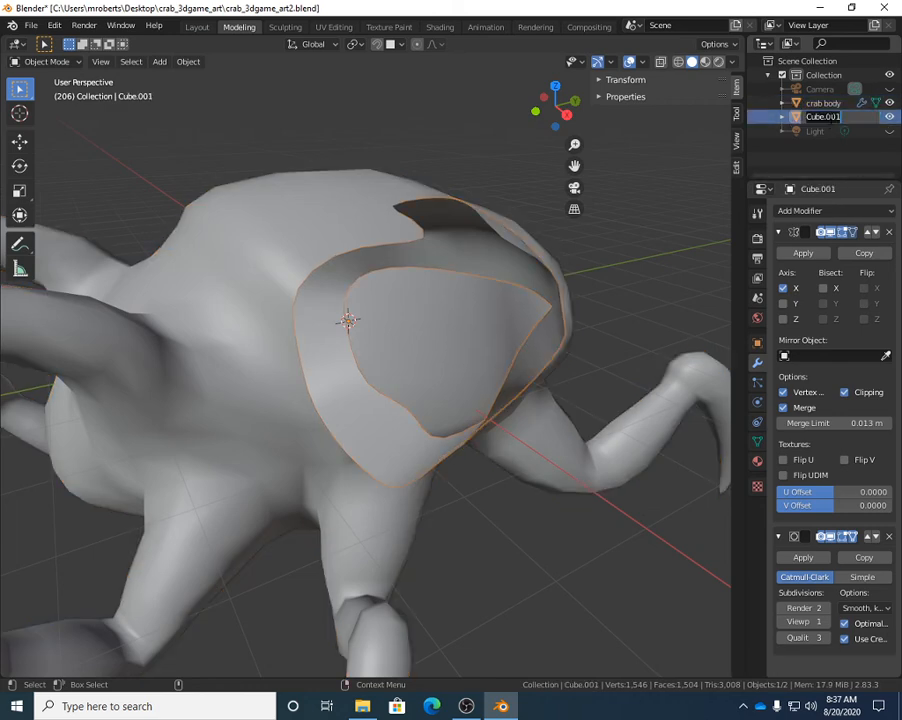
pyautogui.write('crab gear')
pyautogui.press('Return')
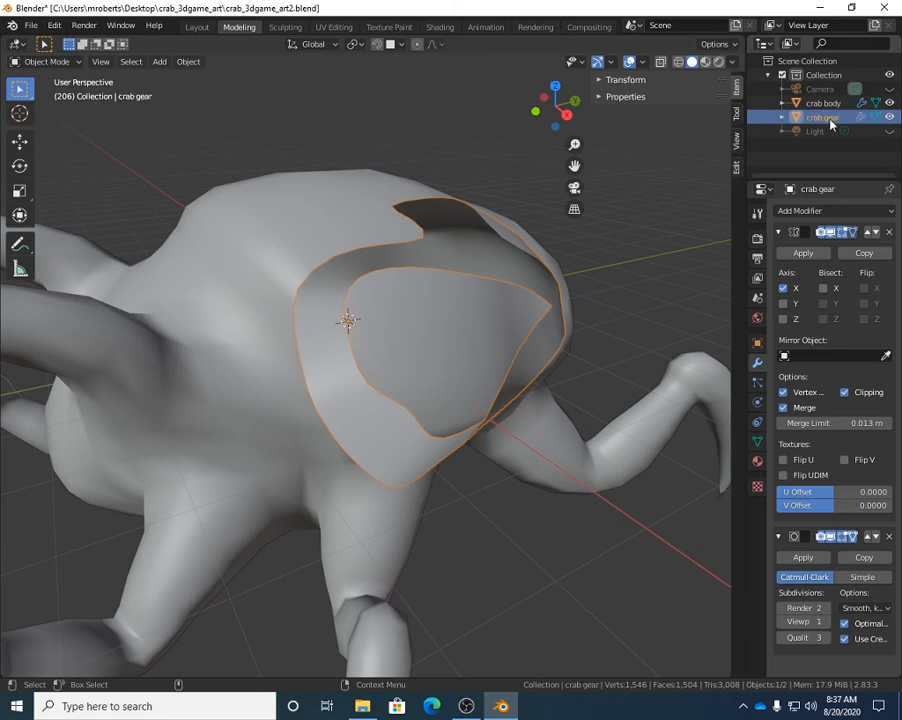
# Toggle the visibility of the crab body and the camera, restoring each to its original state.
pyautogui.click(889, 103)
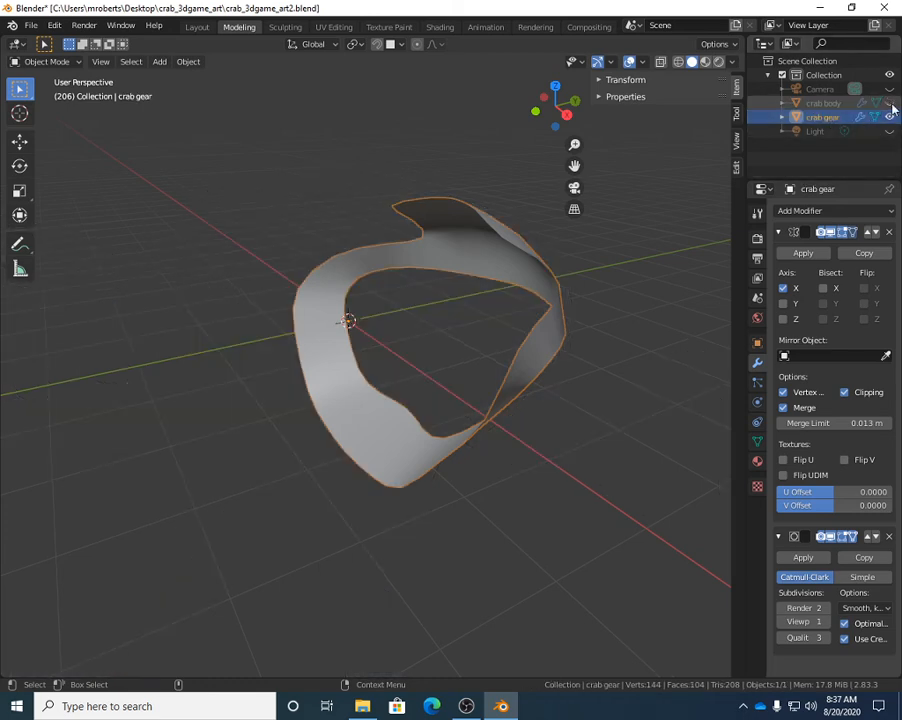
pyautogui.click(889, 103)
pyautogui.click(889, 89)
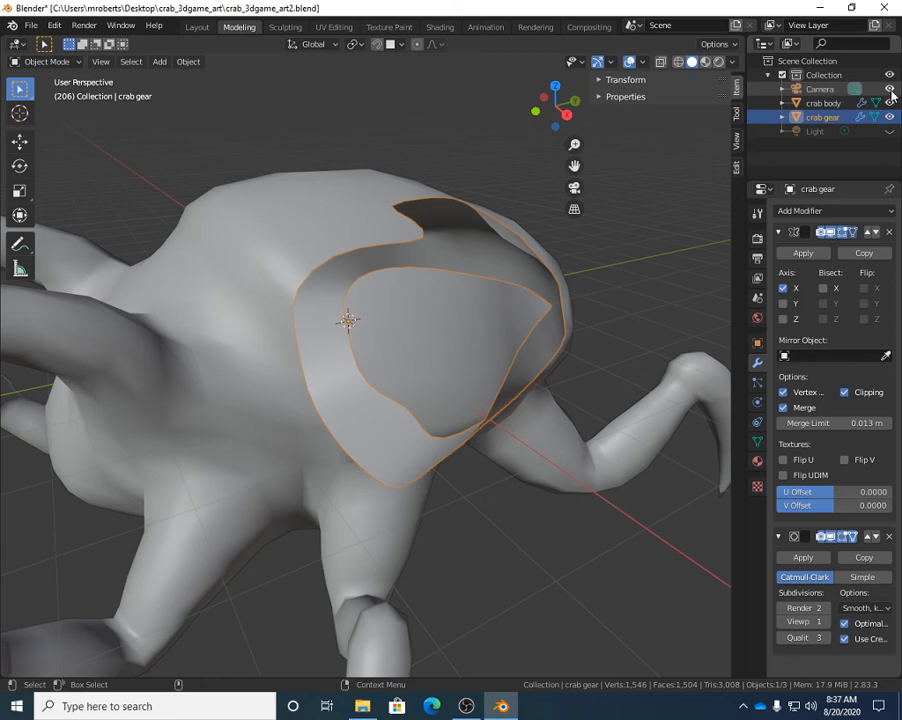
pyautogui.click(890, 90)
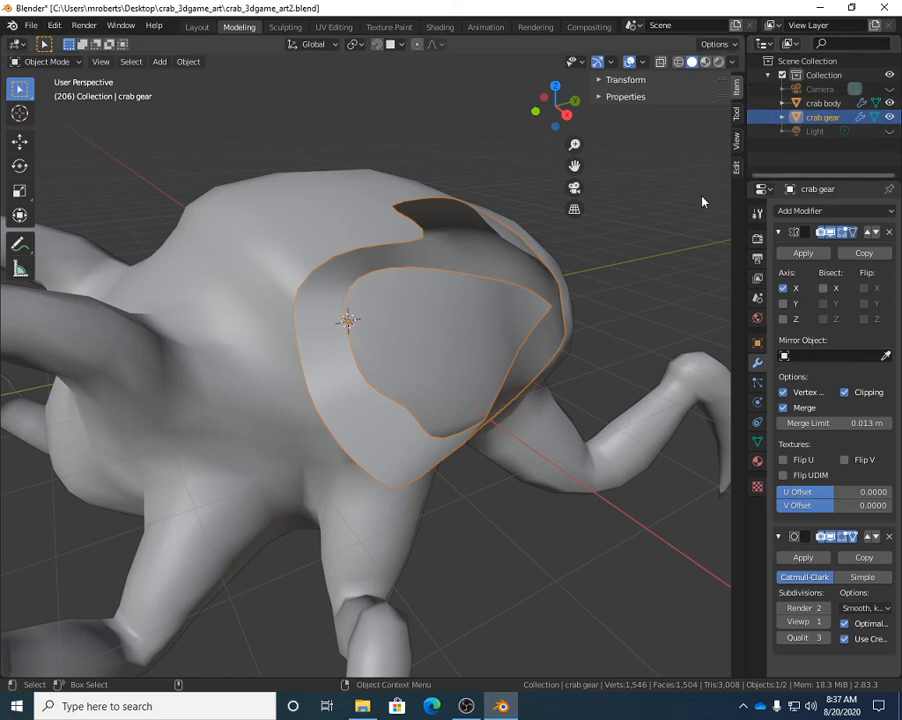
# Switch the selection between crab body and crab gear, ending with crab body as the active object.
pyautogui.moveTo(550, 290); pyautogui.dragTo(413, 260, button='middle')
pyautogui.click(403, 230)
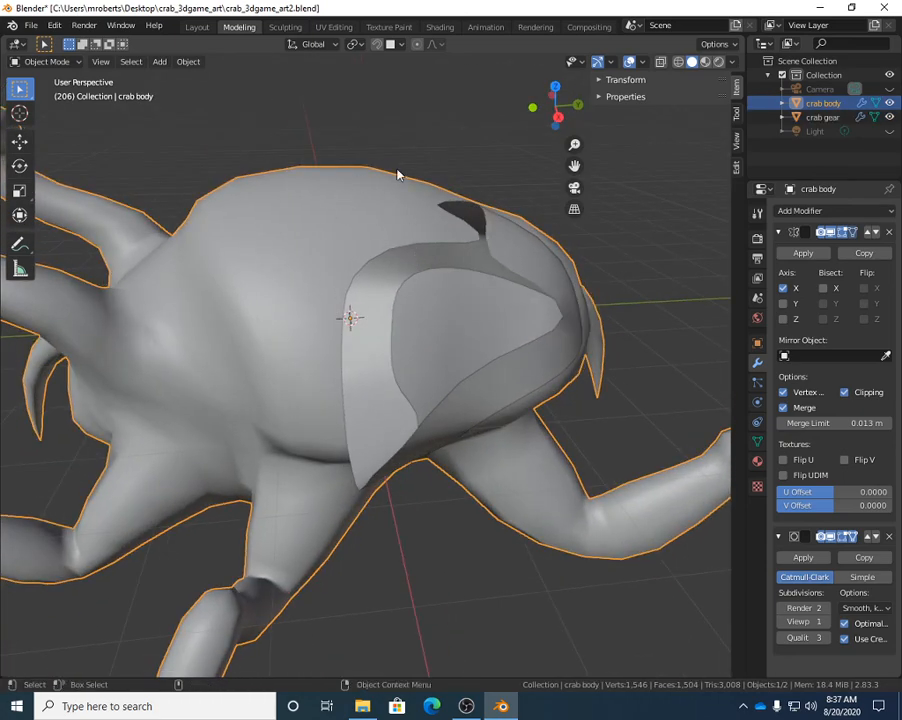
pyautogui.click(467, 233)
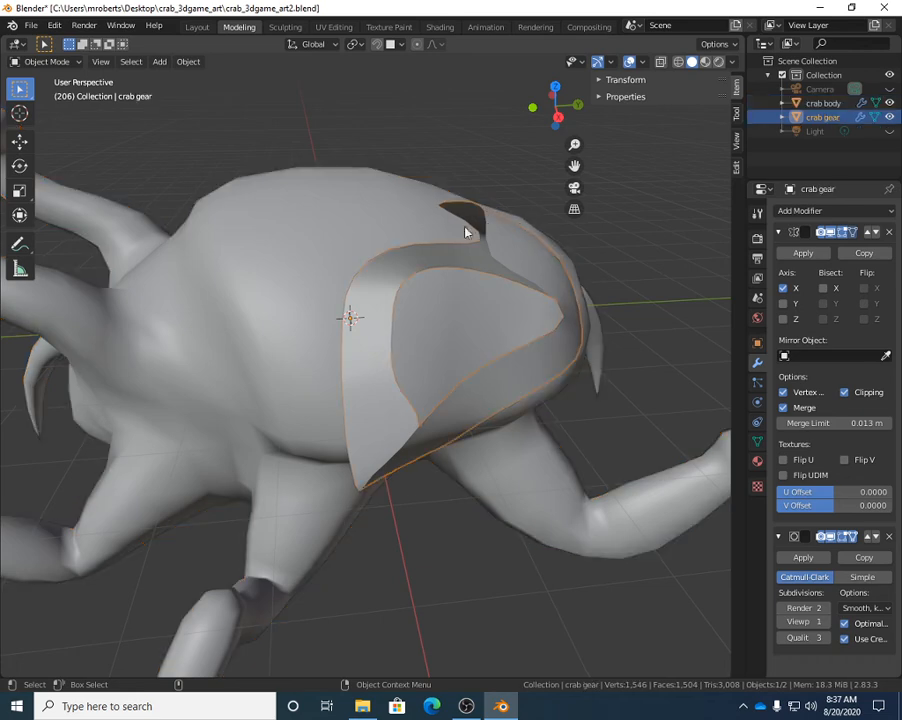
pyautogui.click(347, 229)
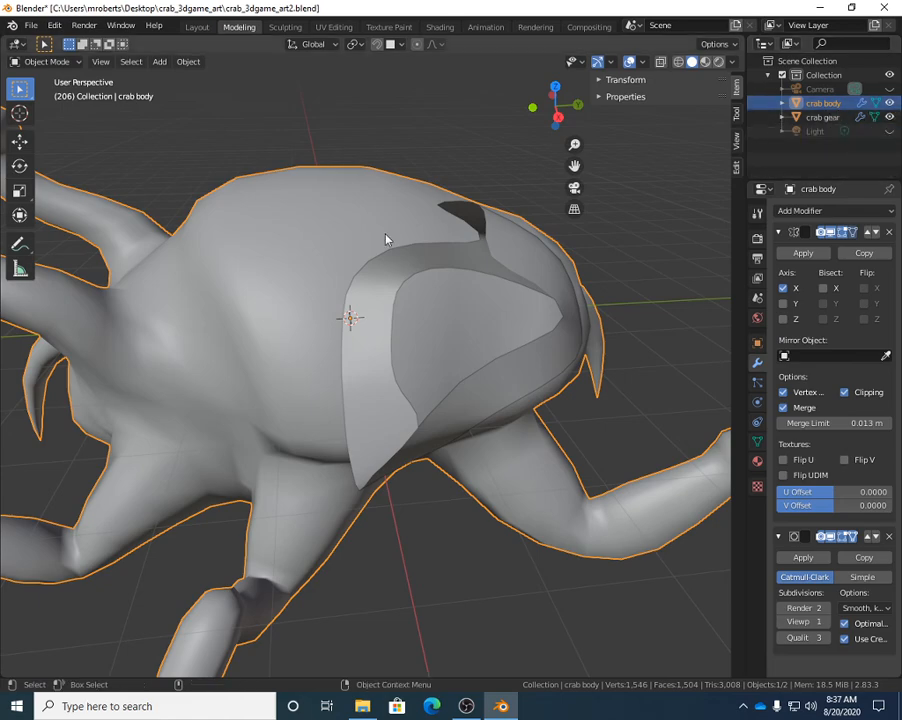
pyautogui.moveTo(291, 281); pyautogui.dragTo(312, 288, button='middle')
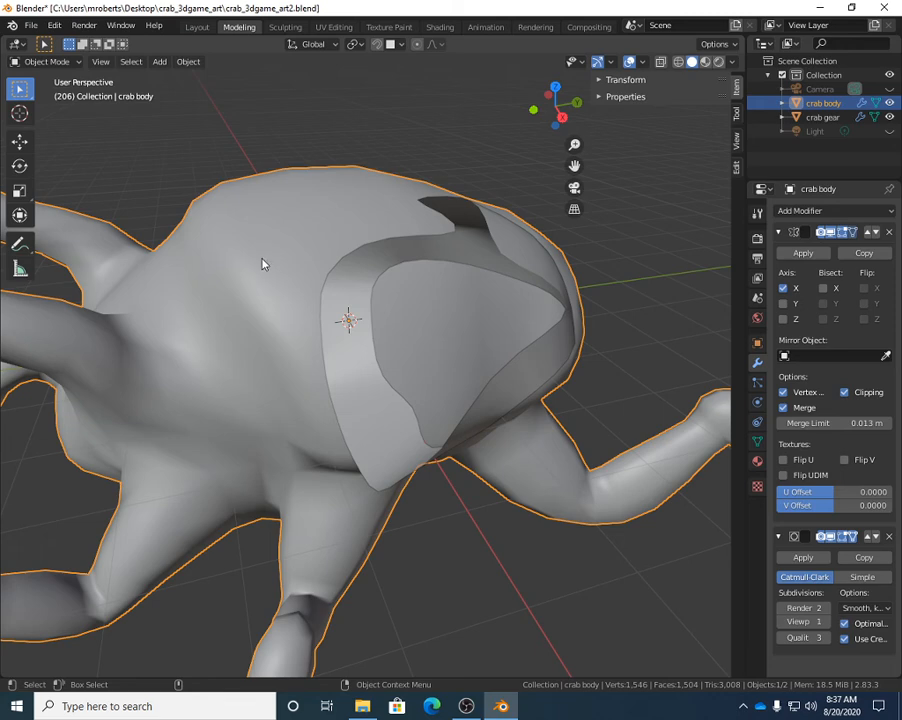
# In Edit Mode with face selection, duplicate one upper side face at the front of the crab's back and offset the copy from the surface.
pyautogui.press('Tab')
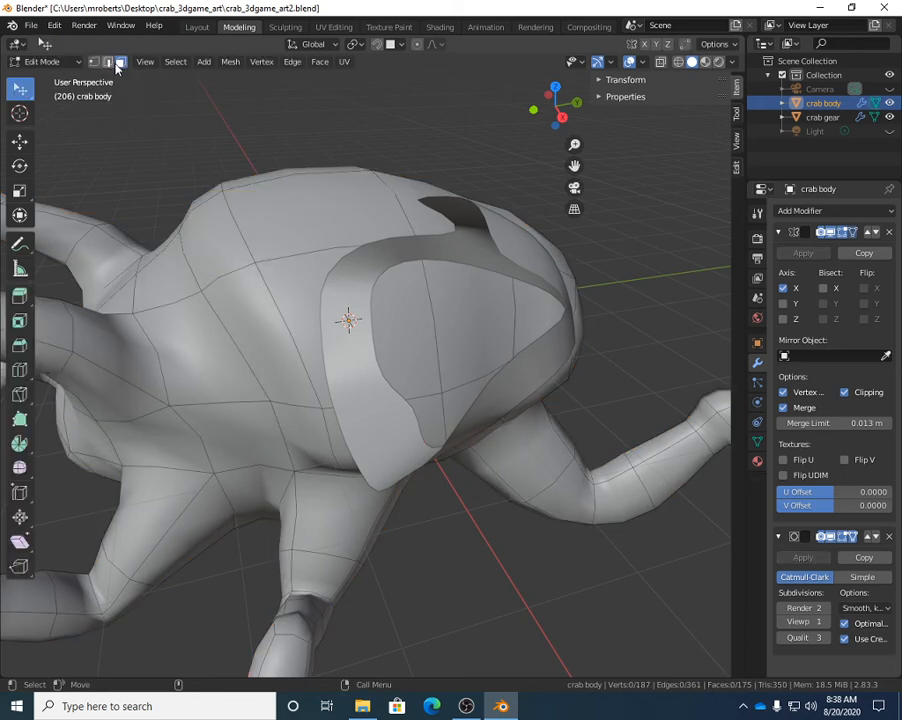
pyautogui.moveTo(281, 321); pyautogui.dragTo(337, 216, button='middle')
pyautogui.click(224, 274)
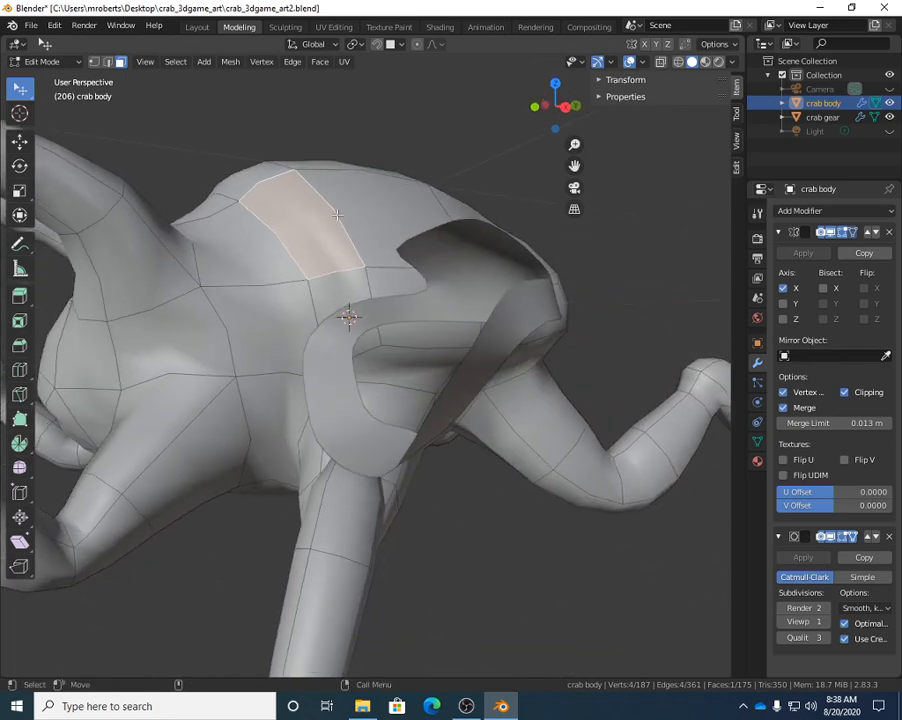
pyautogui.click(231, 62)
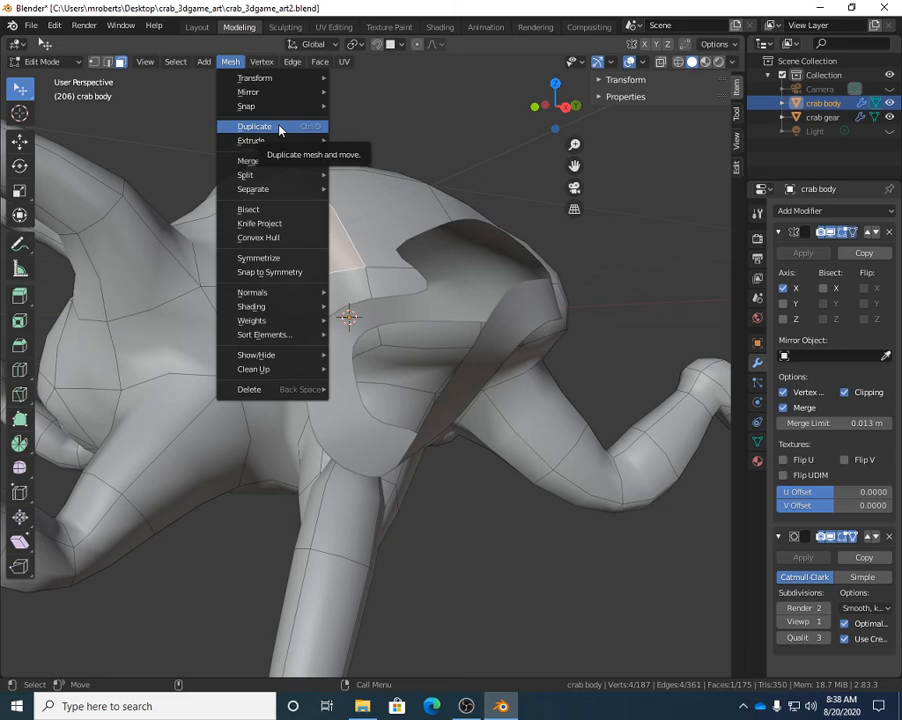
pyautogui.hotkey('shift', 'd')
pyautogui.rightClick(409, 149)
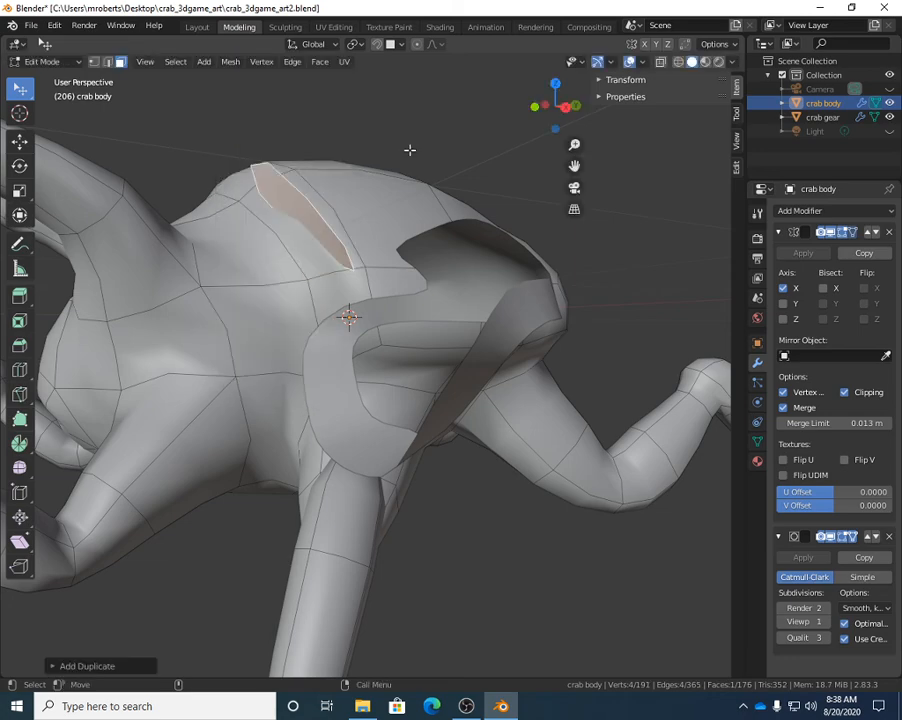
pyautogui.moveTo(406, 148); pyautogui.dragTo(323, 155, button='middle')
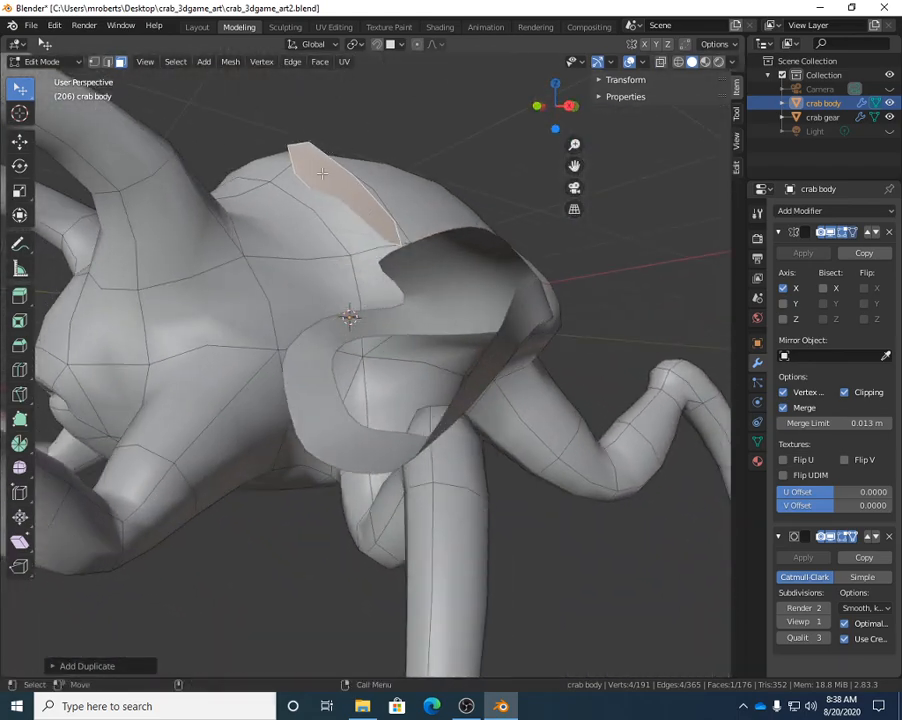
pyautogui.moveTo(266, 143); pyautogui.dragTo(246, 202, button='middle')
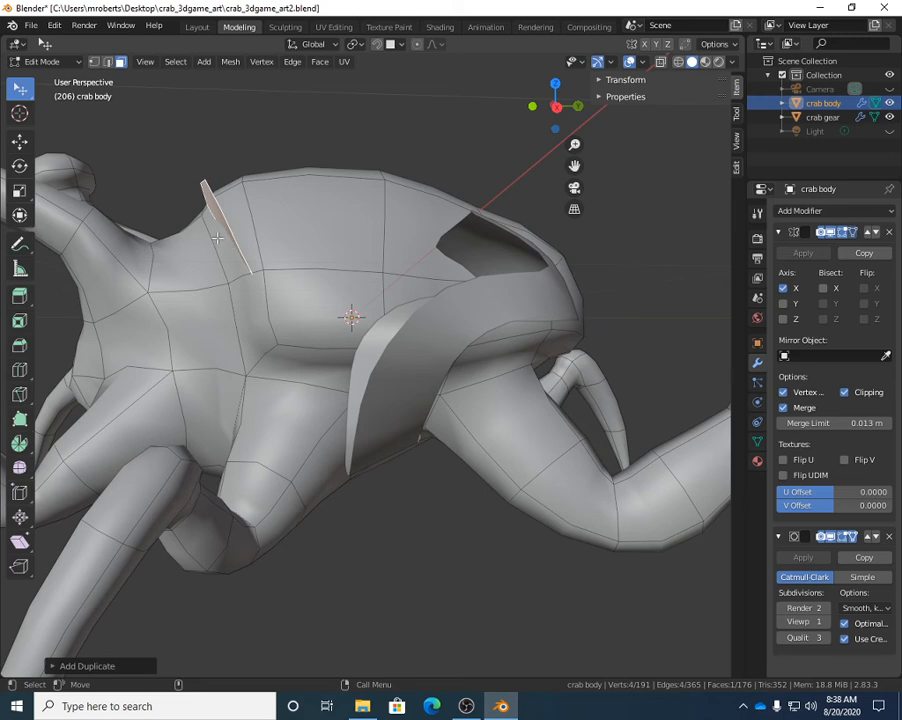
# Switch to edge selection and move the duplicated face's edges to reshape it into a narrow panel on the shell's front.
pyautogui.press('2')
pyautogui.moveTo(224, 232); pyautogui.dragTo(200, 205)
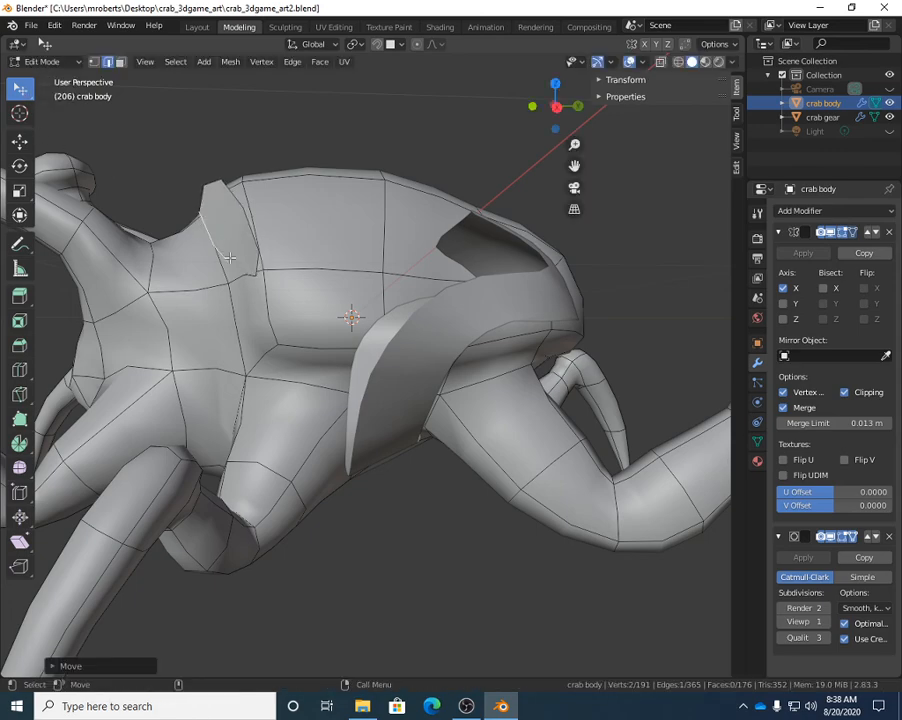
pyautogui.moveTo(249, 273); pyautogui.dragTo(238, 276)
pyautogui.moveTo(236, 276); pyautogui.dragTo(172, 216, button='middle')
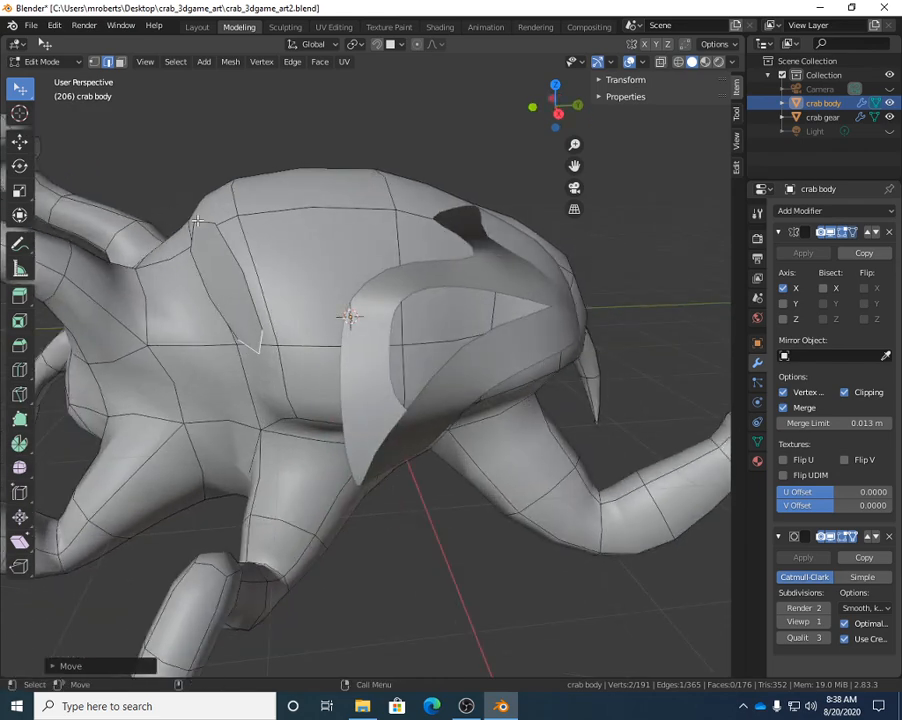
pyautogui.moveTo(194, 220); pyautogui.dragTo(209, 215)
pyautogui.moveTo(253, 271); pyautogui.dragTo(254, 271, button='middle')
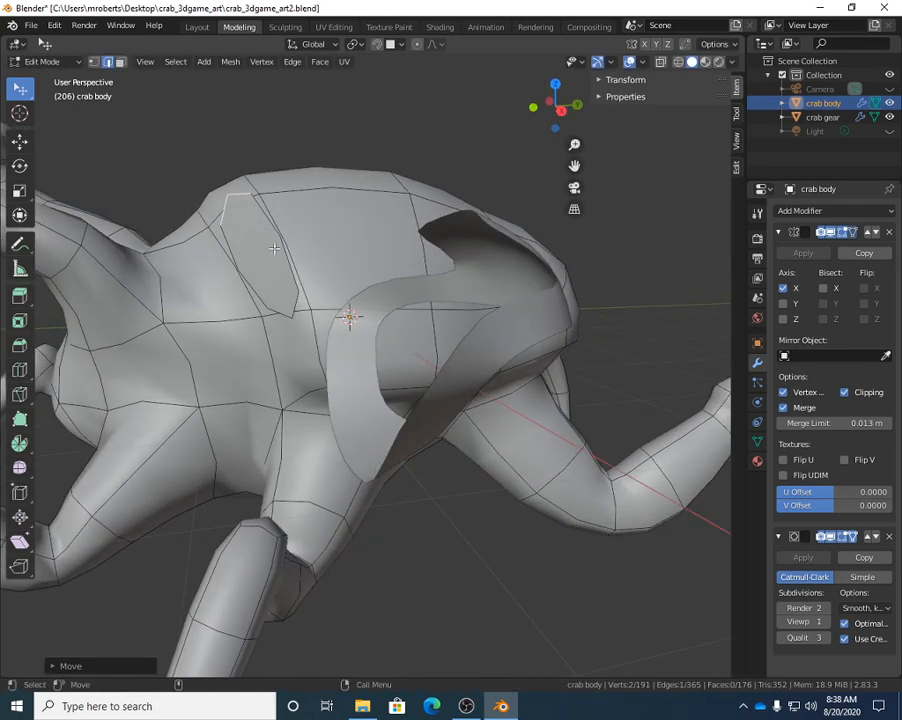
# Cycle through the selection tools and return to Tweak.
pyautogui.click(20, 90)
pyautogui.press('w')
pyautogui.click(20, 90)
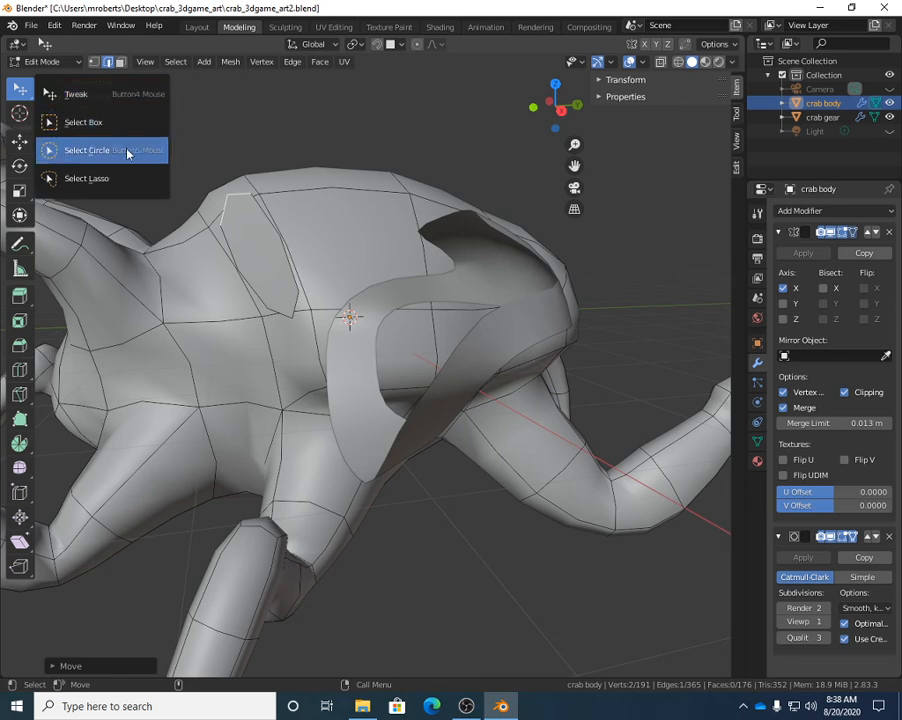
pyautogui.click(133, 100)
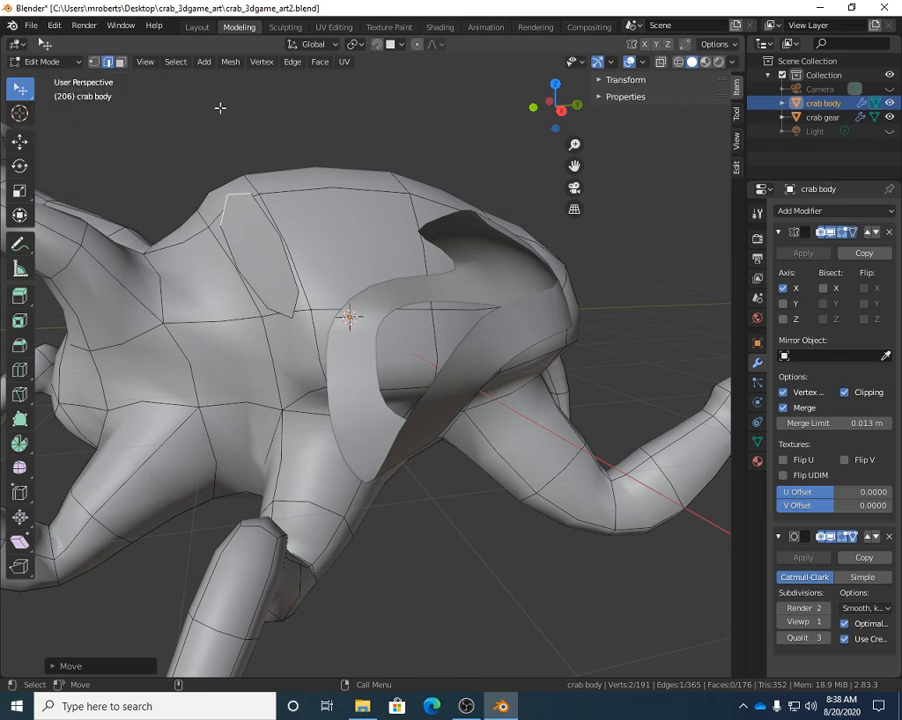
pyautogui.press('w')
pyautogui.press('w')
pyautogui.press('w')
pyautogui.press('w')
pyautogui.moveTo(282, 161); pyautogui.dragTo(380, 240, button='middle')
pyautogui.moveTo(312, 262); pyautogui.dragTo(229, 213, button='middle')
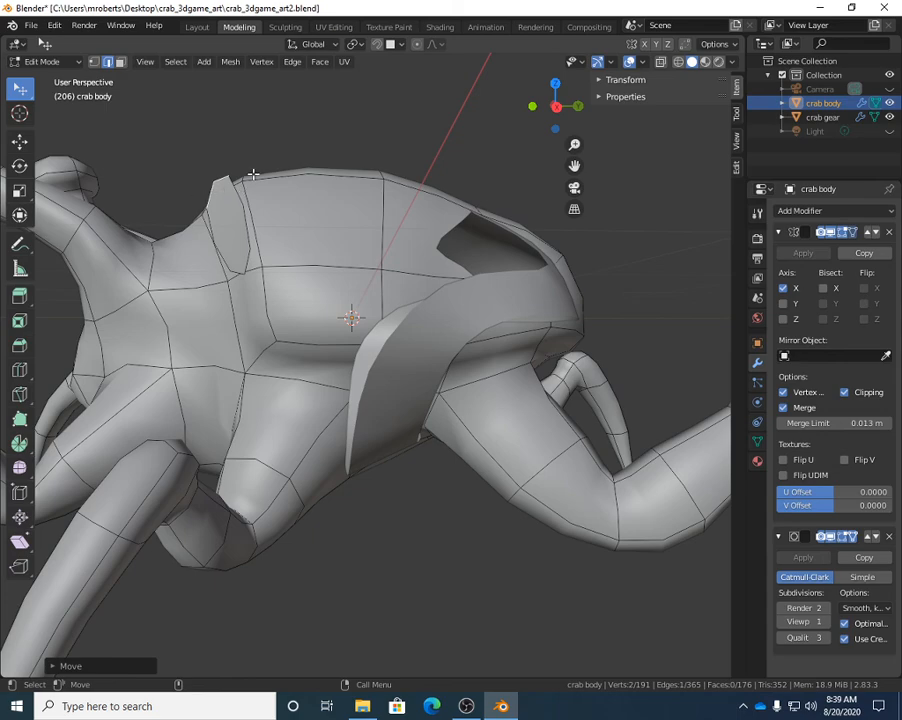
# In face selection, select the narrow panel at the front of the crab's shell and separate it from crab body as its own object.
pyautogui.moveTo(384, 201); pyautogui.dragTo(262, 190, button='middle')
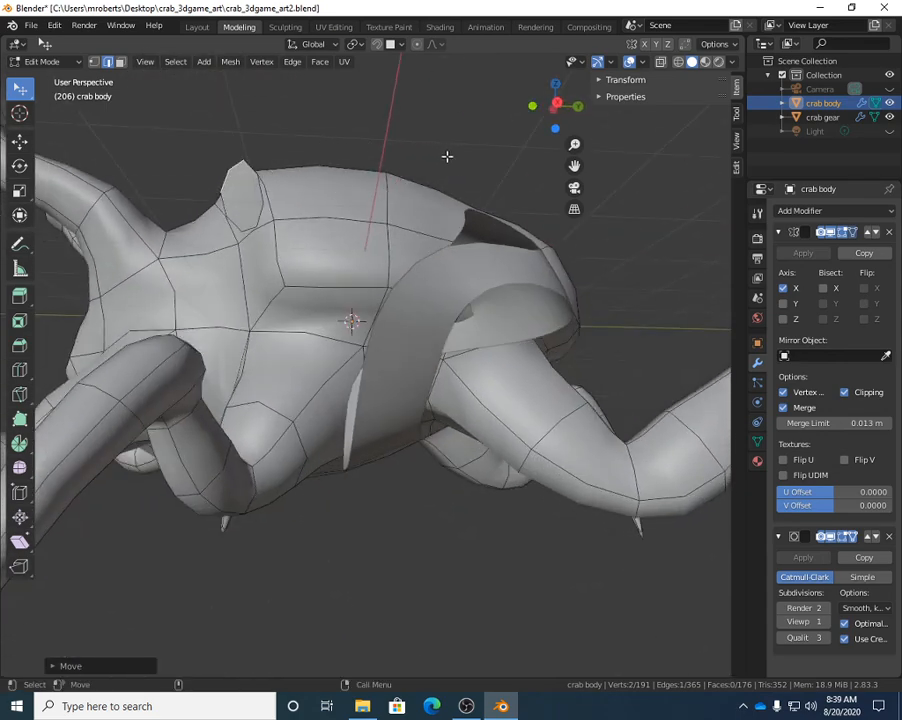
pyautogui.moveTo(349, 181); pyautogui.dragTo(286, 145, button='middle')
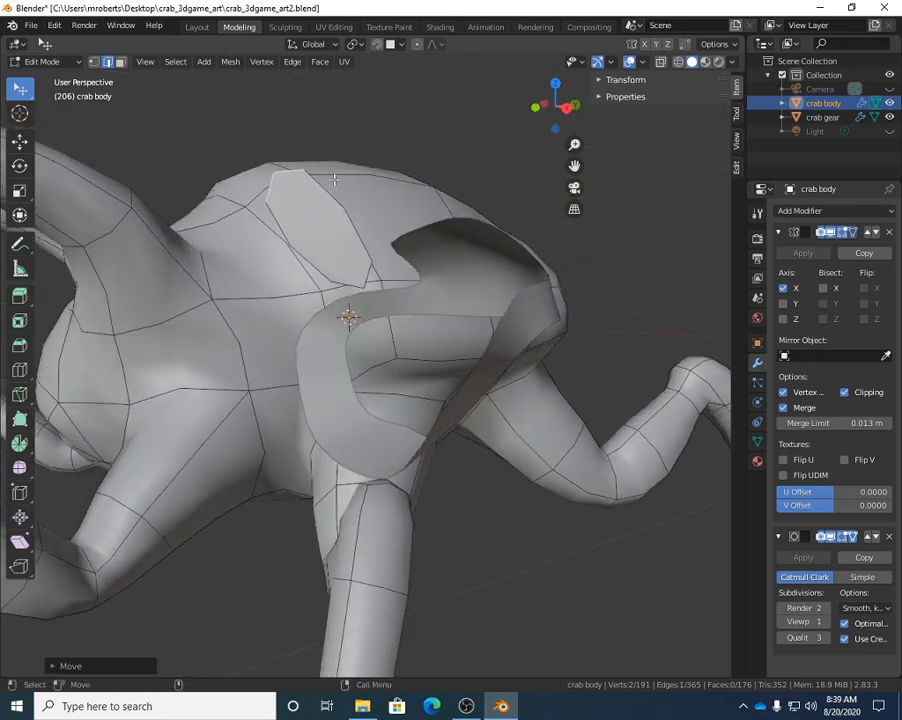
pyautogui.moveTo(334, 180); pyautogui.dragTo(264, 203, button='middle')
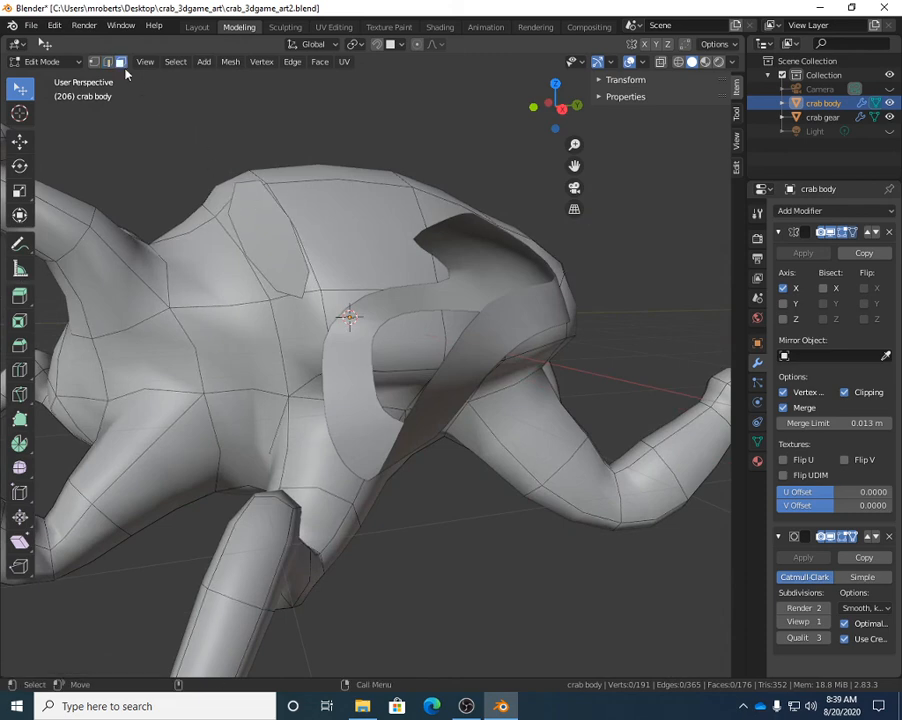
pyautogui.click(120, 61)
pyautogui.click(240, 218)
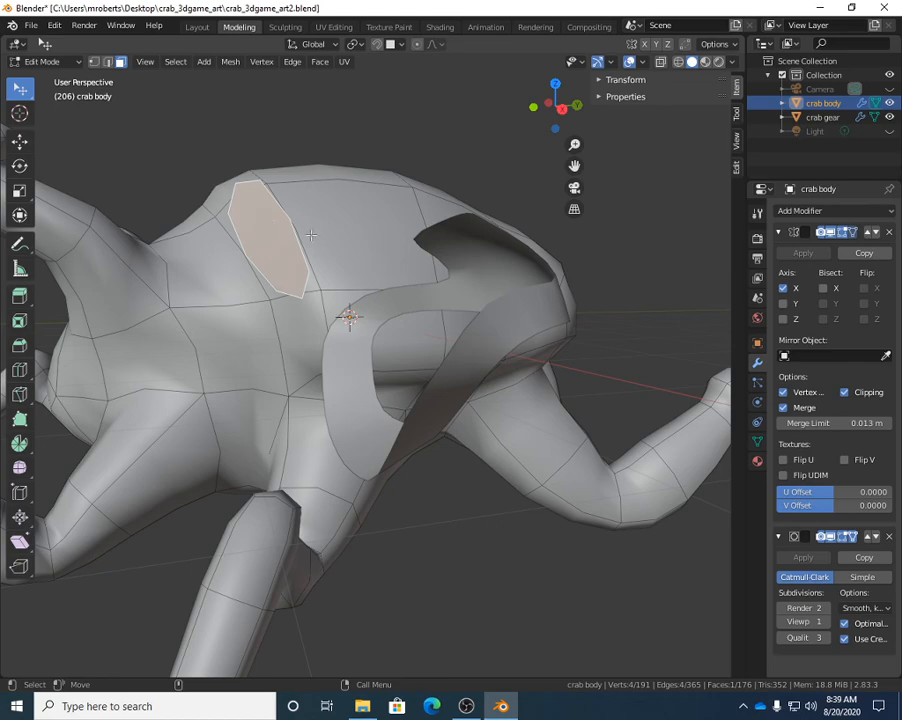
pyautogui.moveTo(360, 234); pyautogui.dragTo(380, 162, button='middle')
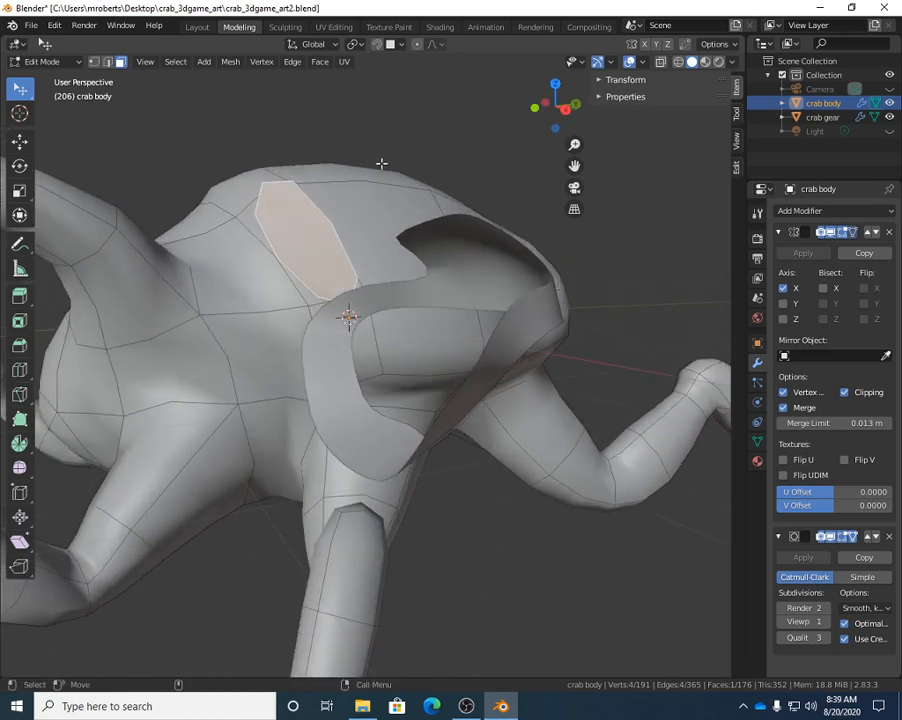
pyautogui.rightClick(385, 155)
pyautogui.moveTo(387, 160)
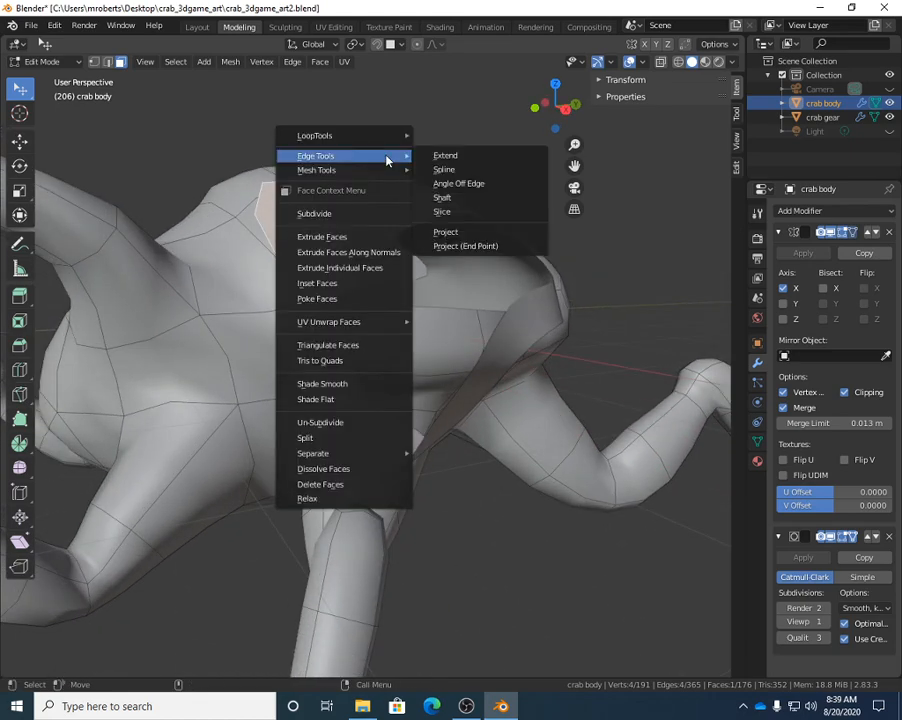
pyautogui.moveTo(340, 170)
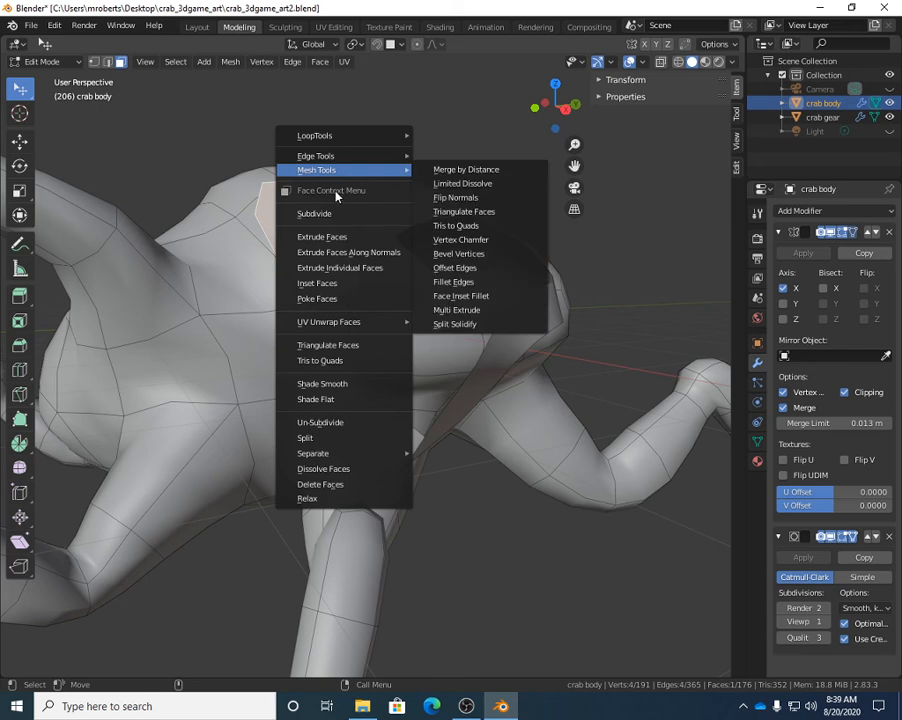
pyautogui.moveTo(341, 456)
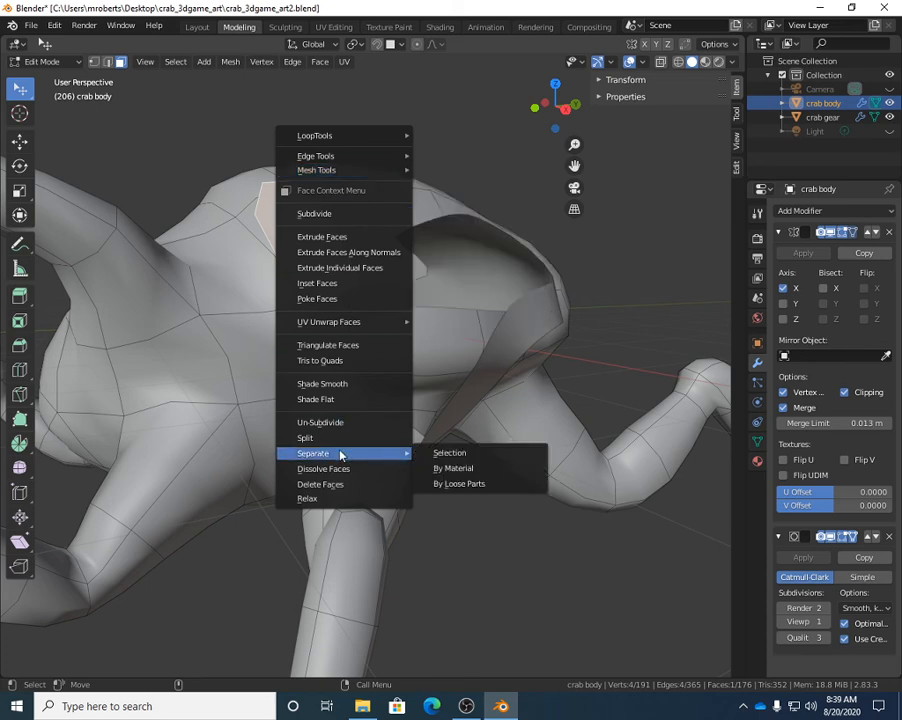
pyautogui.click(480, 455)
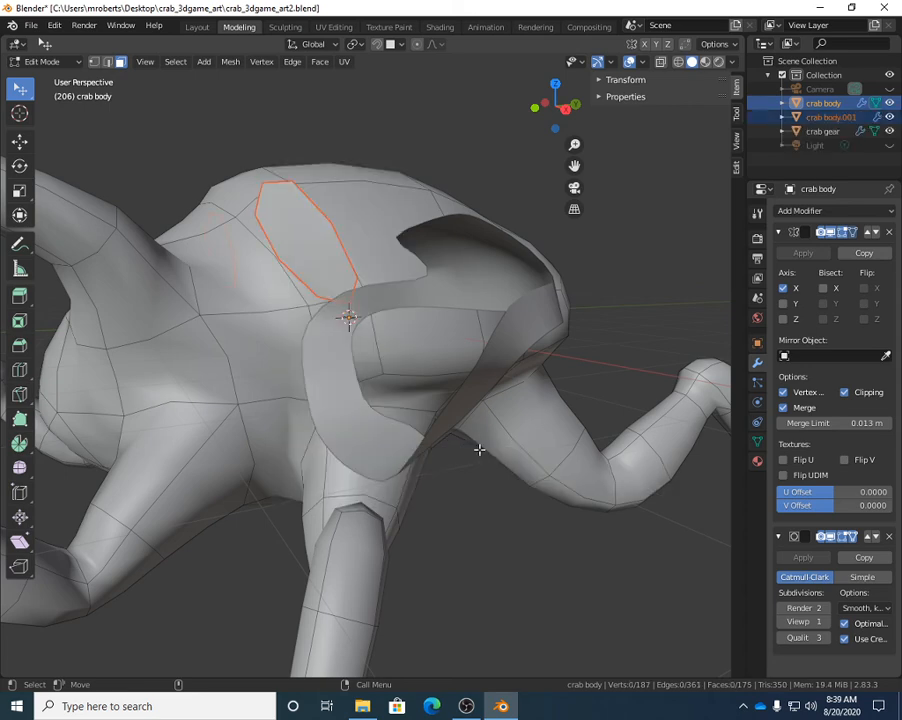
# Return to Object Mode and join the separated panel into crab gear, keeping crab gear as the active object.
pyautogui.press('Tab')
pyautogui.click(312, 236)
pyautogui.moveTo(328, 276); pyautogui.dragTo(509, 294, button='middle')
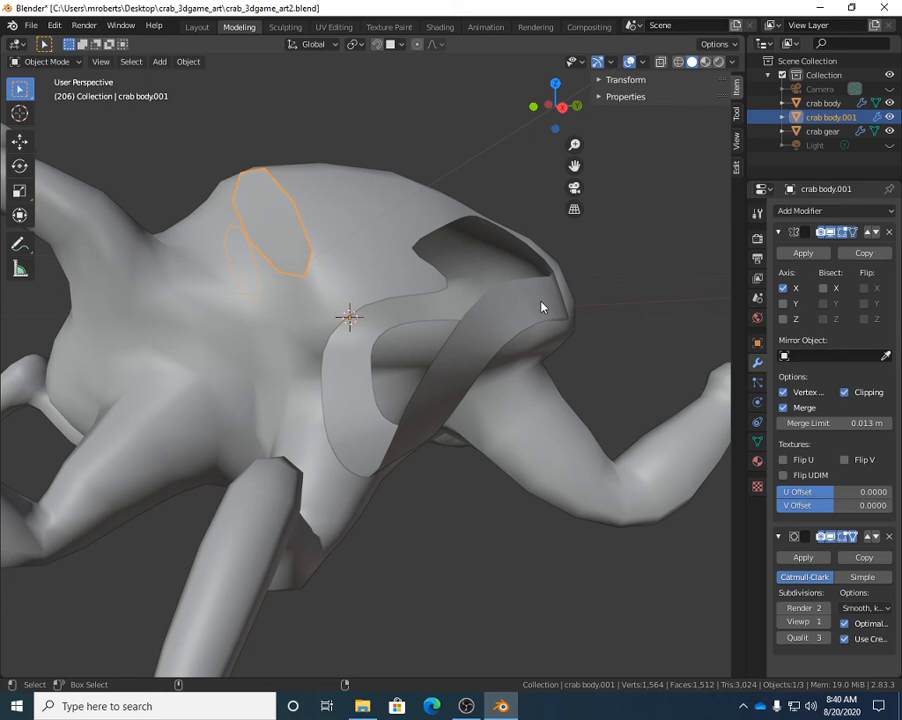
pyautogui.keyDown('shift'); pyautogui.click(541, 307); pyautogui.keyUp('shift')
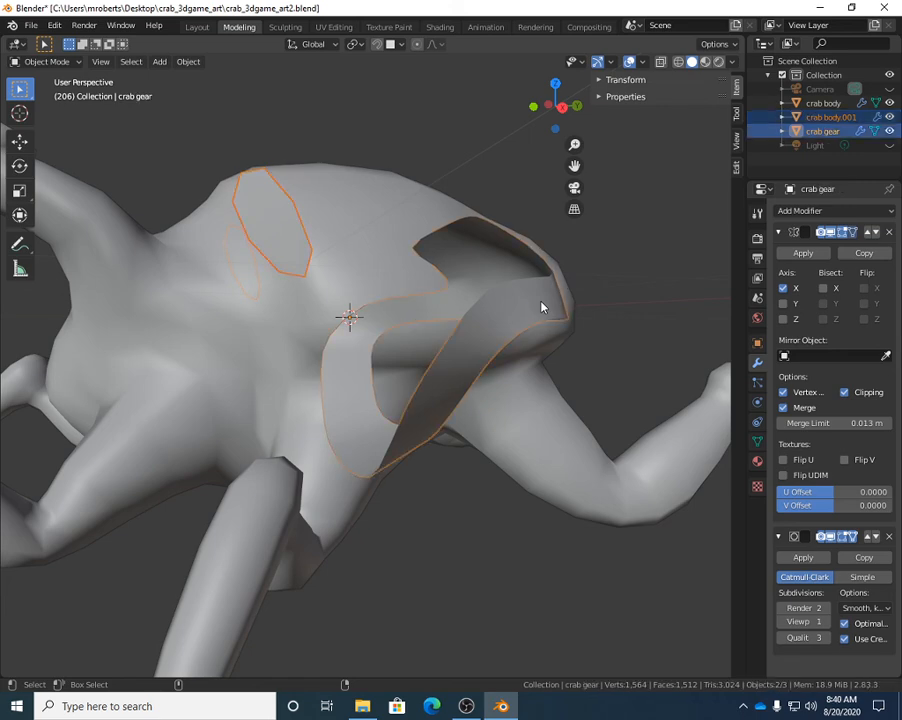
pyautogui.moveTo(562, 323); pyautogui.dragTo(578, 342, button='middle')
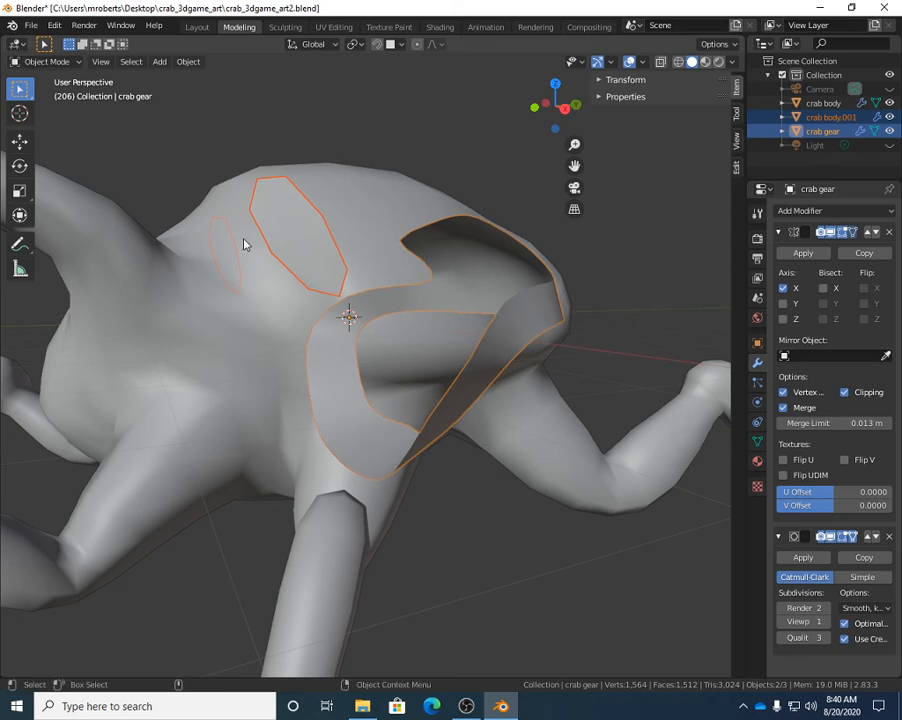
pyautogui.rightClick(657, 275)
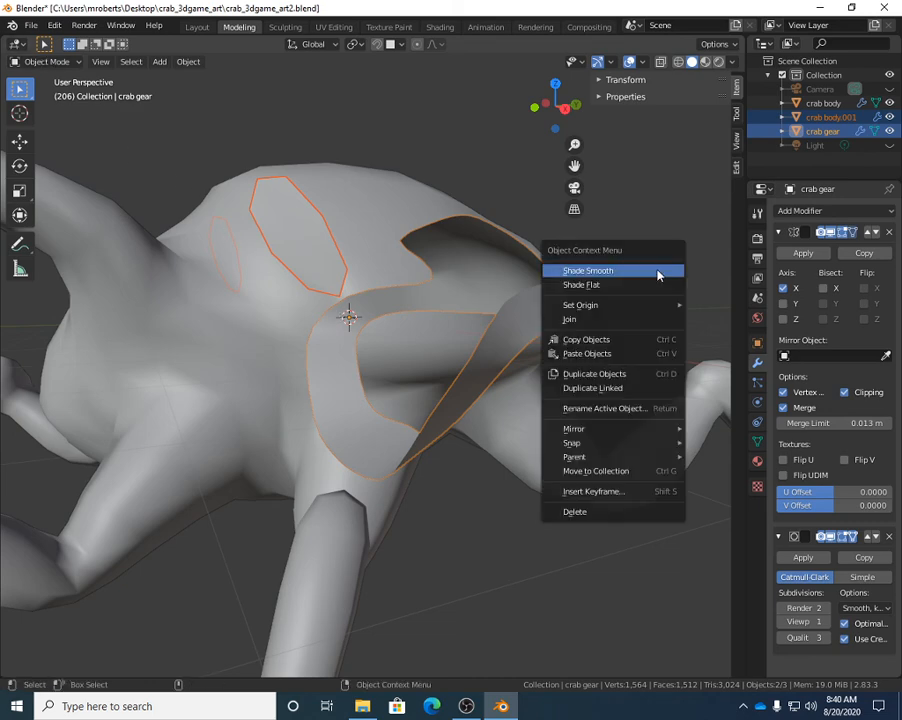
pyautogui.click(591, 319)
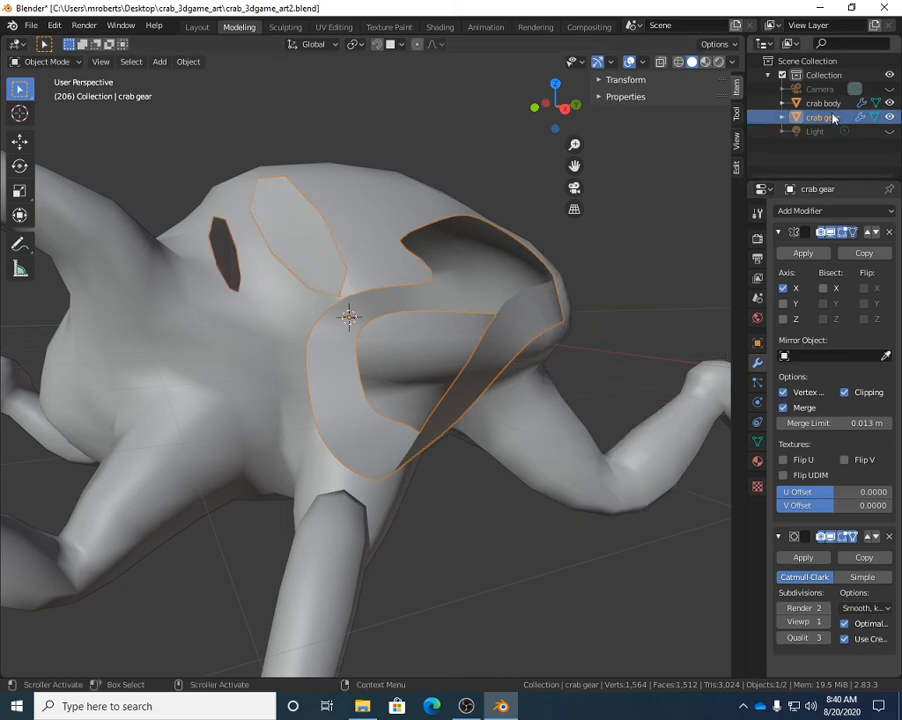
# Apply Shade Flat to the combined crab gear object.
pyautogui.moveTo(544, 314); pyautogui.dragTo(494, 192, button='middle')
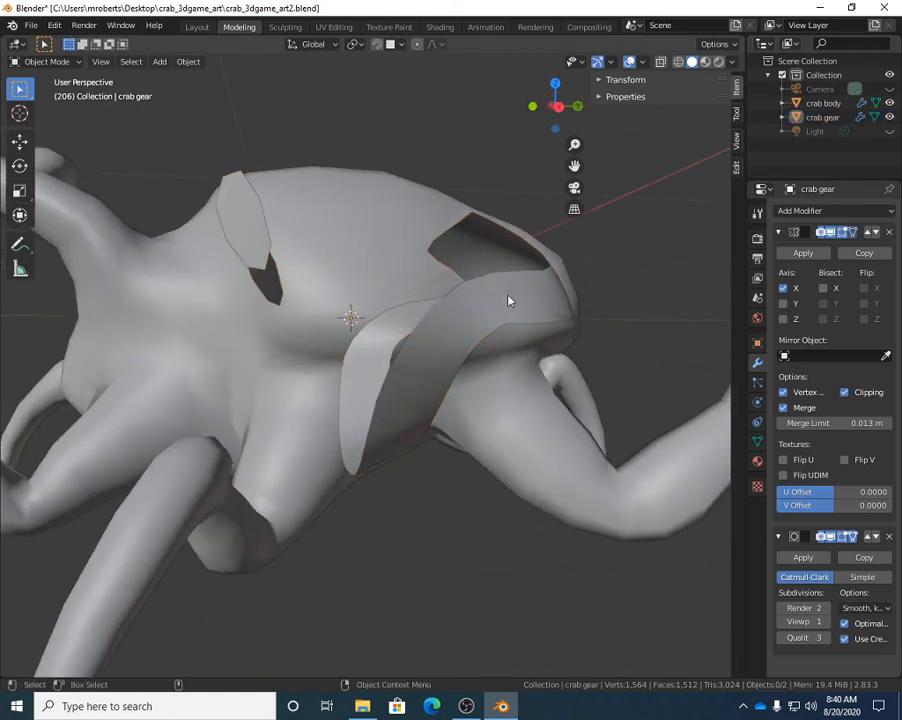
pyautogui.moveTo(491, 316)
pyautogui.mouseDown(button='middle')
pyautogui.moveTo(224, 219)
pyautogui.moveTo(193, 219)
pyautogui.moveTo(495, 315)
pyautogui.mouseUp(button='middle')
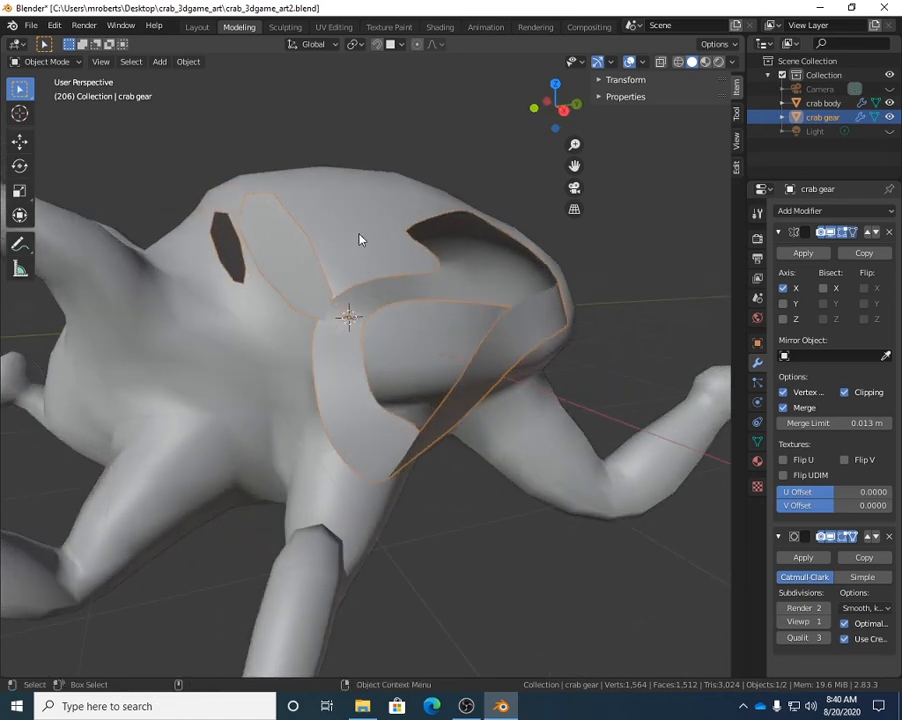
pyautogui.moveTo(361, 239); pyautogui.dragTo(405, 256, button='middle')
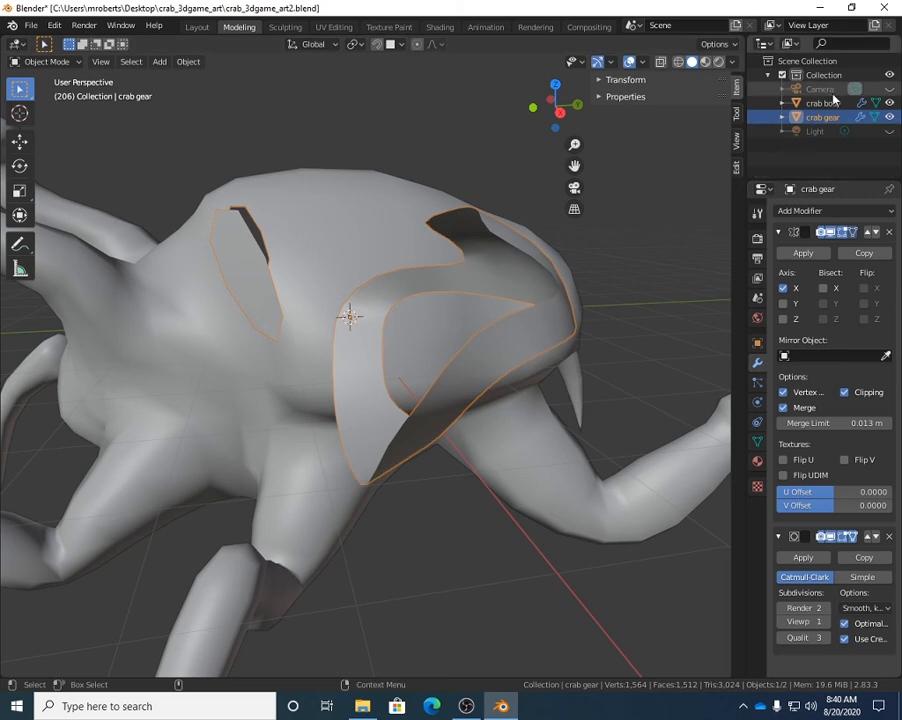
pyautogui.moveTo(567, 294); pyautogui.dragTo(618, 274, button='middle')
pyautogui.rightClick(618, 274)
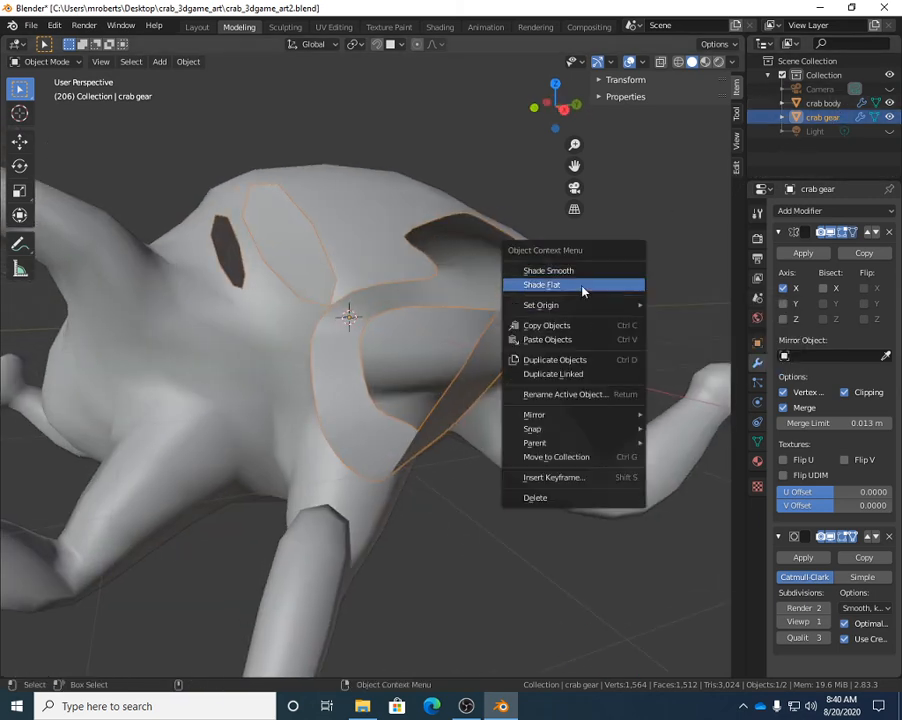
pyautogui.click(583, 286)
# Switch between crab body and crab gear, select both together, and clear the selection.
pyautogui.click(303, 242)
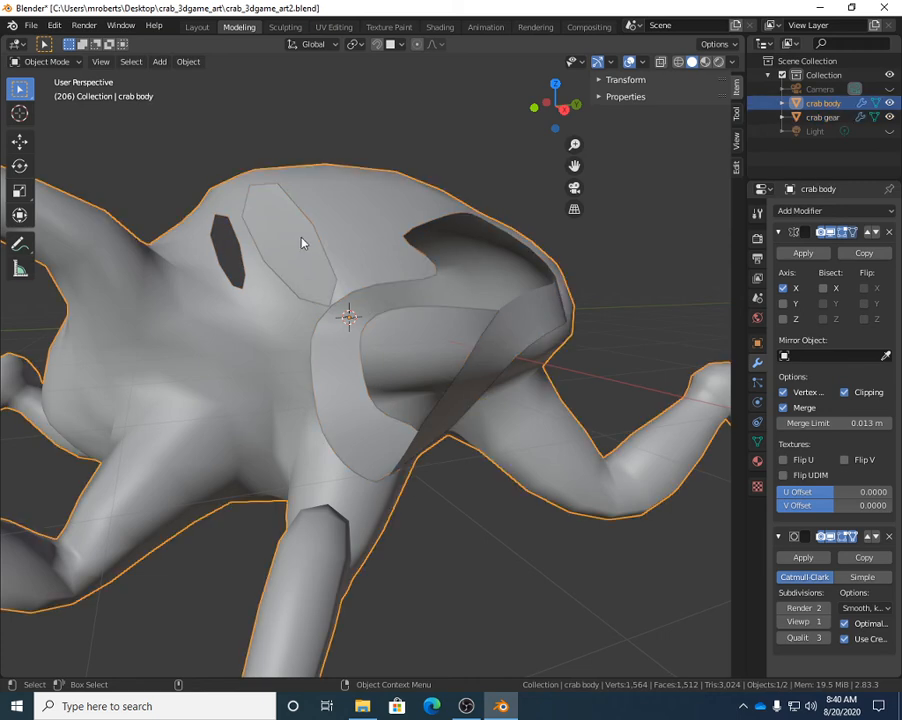
pyautogui.click(512, 319)
pyautogui.rightClick(671, 242)
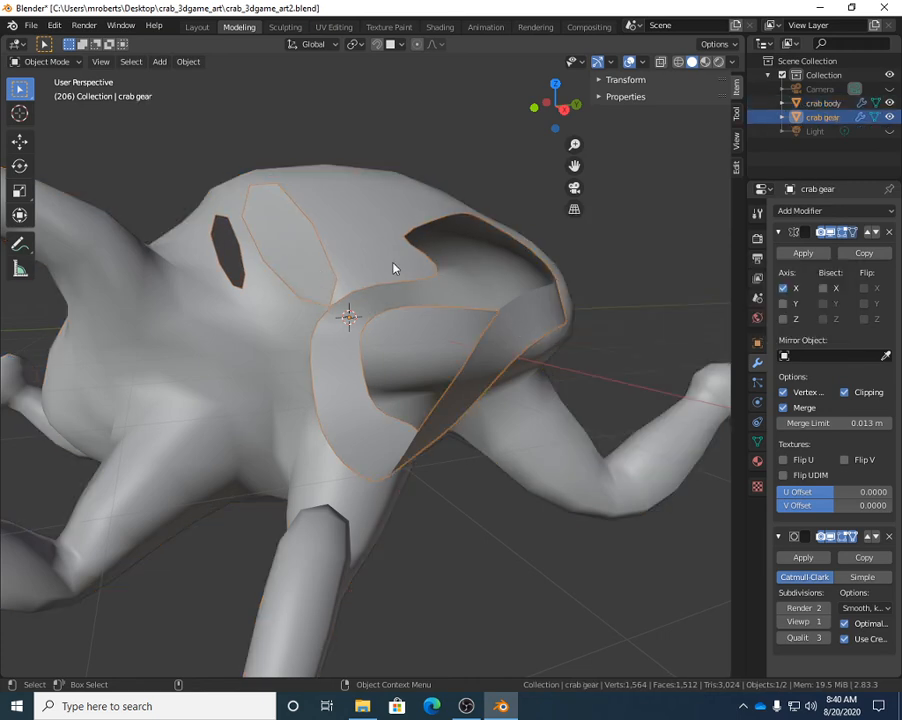
pyautogui.keyDown('shift'); pyautogui.click(349, 201); pyautogui.keyUp('shift')
pyautogui.rightClick(440, 157)
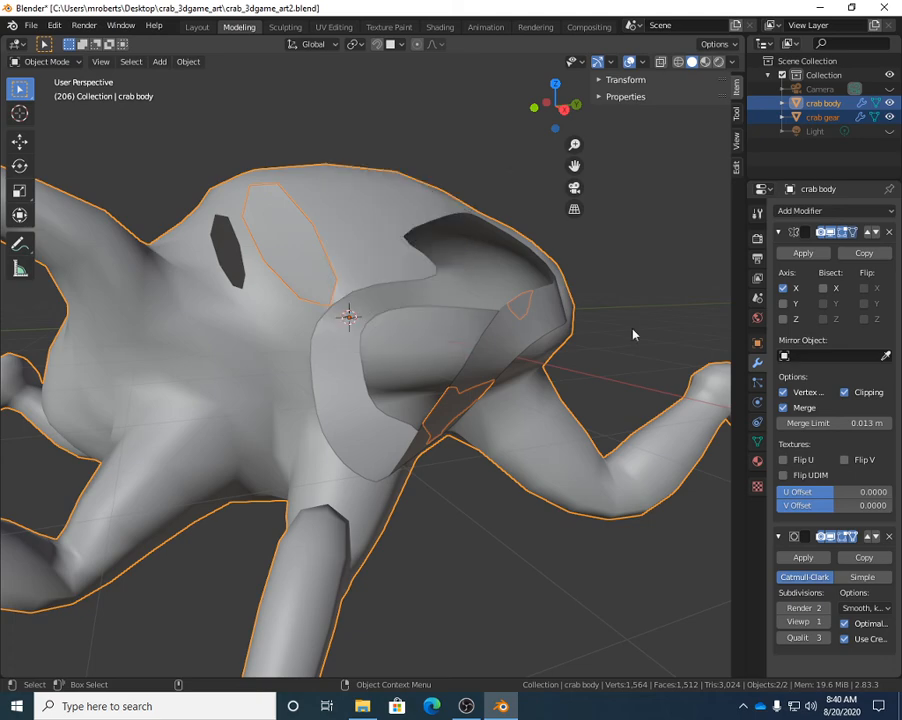
pyautogui.click(647, 326)
# Add a Shrinkwrap modifier to crab gear and set crab body as its target.
pyautogui.click(535, 306)
pyautogui.moveTo(535, 306); pyautogui.dragTo(589, 333, button='middle')
pyautogui.moveTo(433, 268); pyautogui.dragTo(479, 272, button='middle')
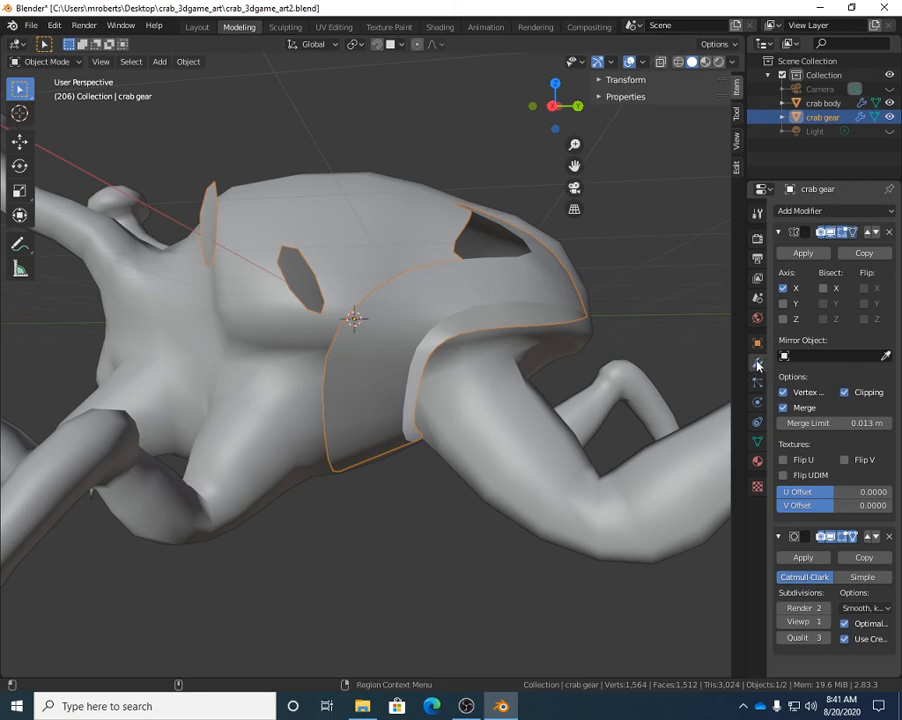
pyautogui.click(822, 212)
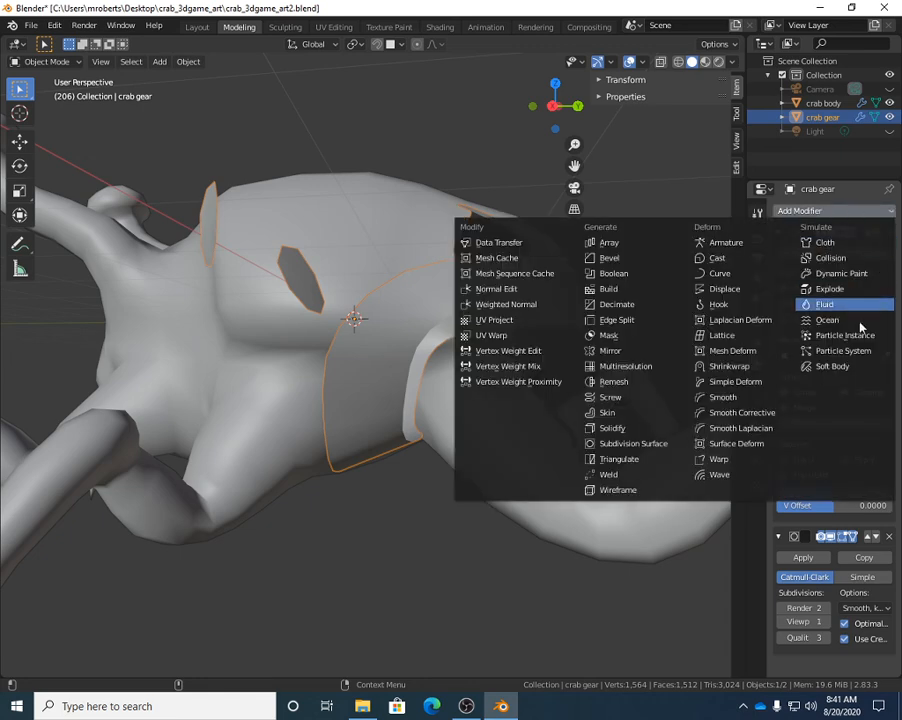
pyautogui.click(745, 370)
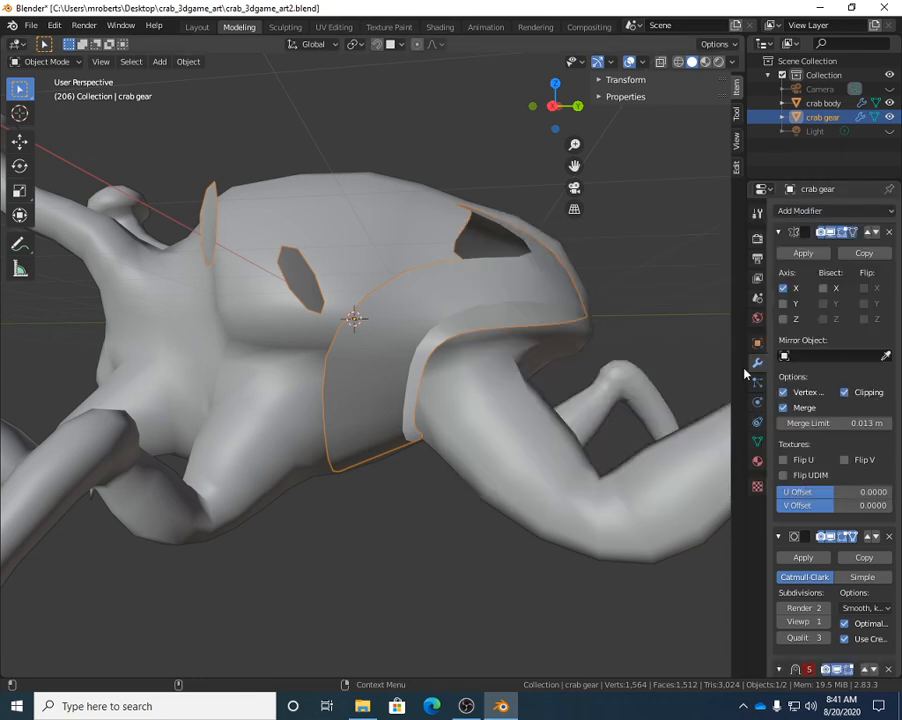
pyautogui.scroll(-3, 886, 483)
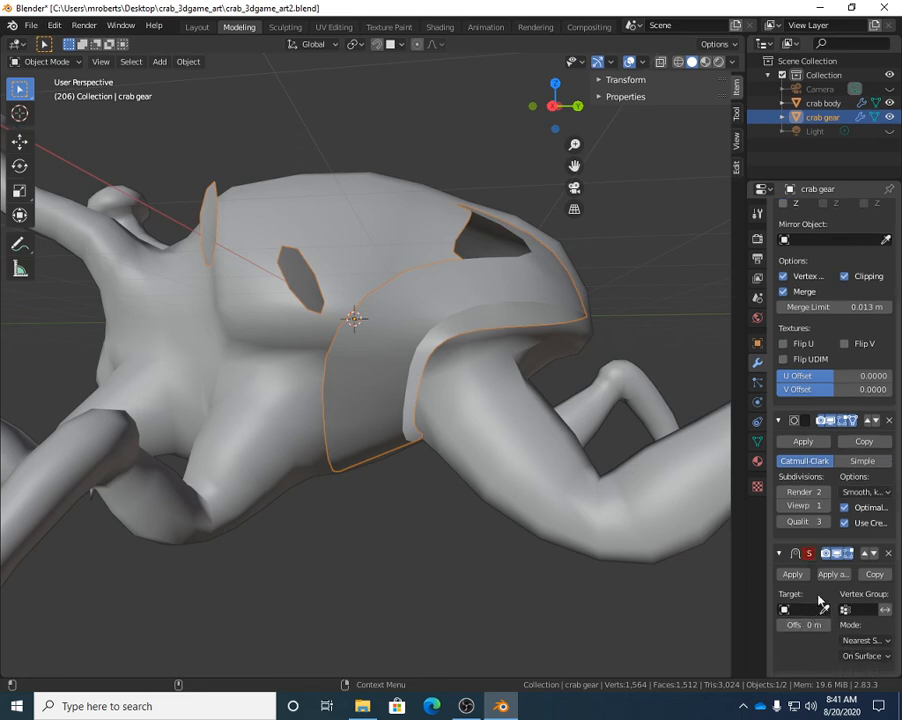
pyautogui.scroll(3, 830, 460)
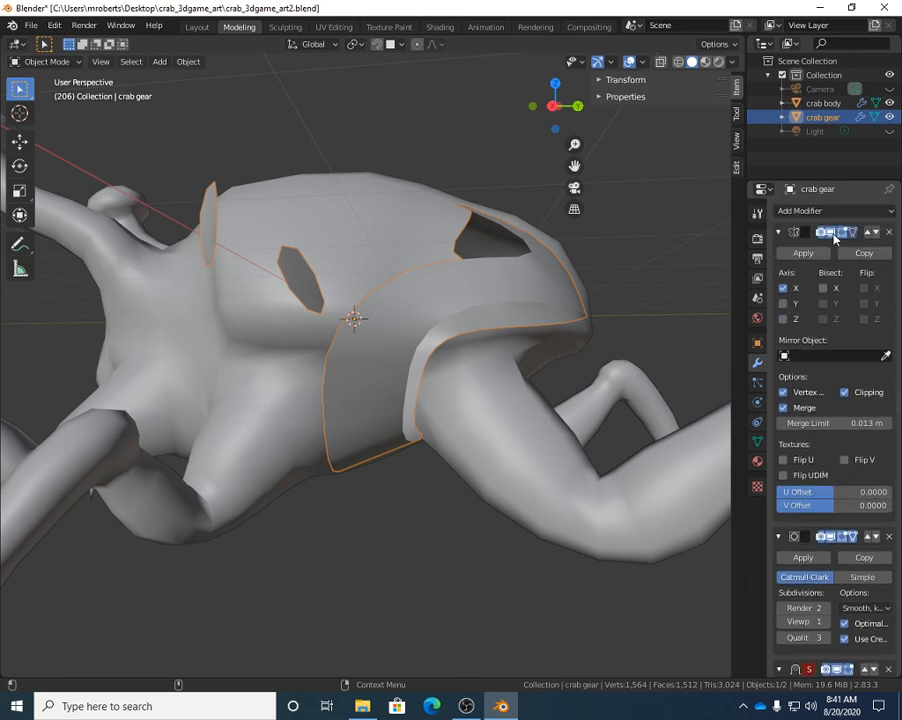
pyautogui.scroll(-3, 832, 350)
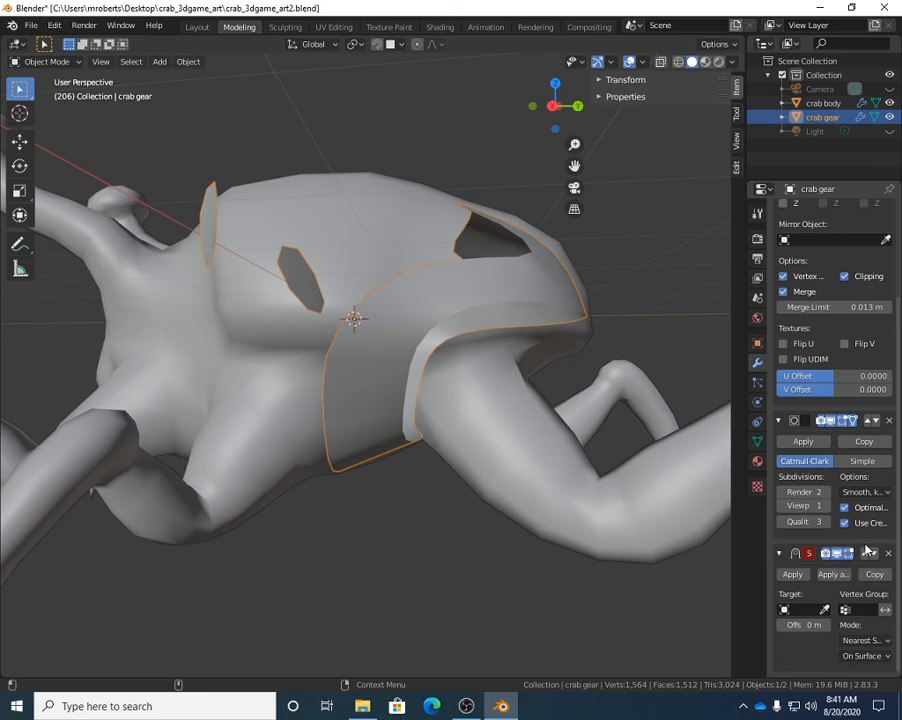
pyautogui.click(803, 609)
pyautogui.click(763, 464)
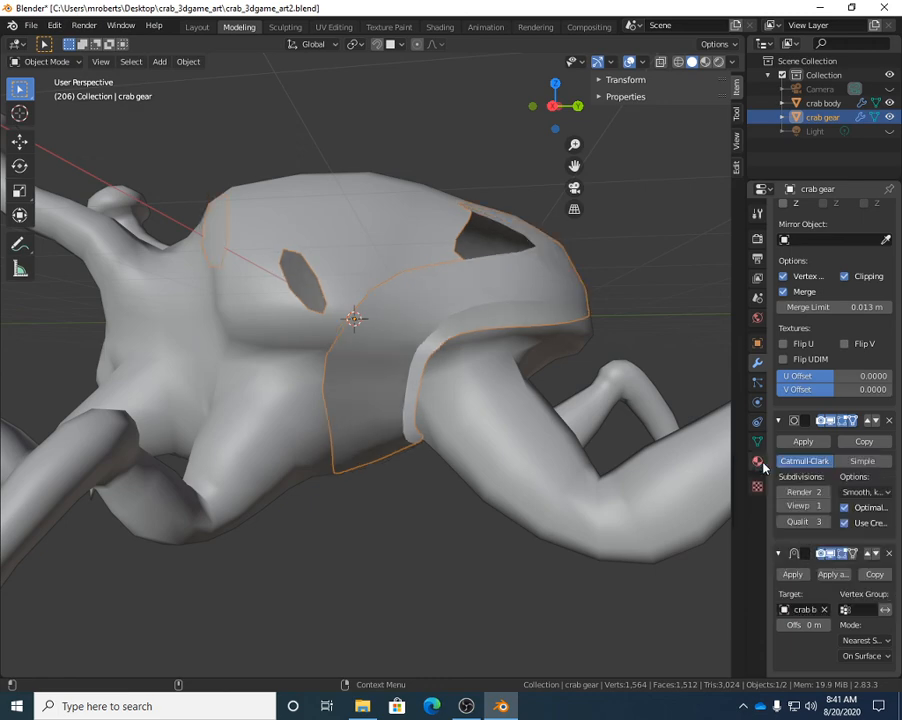
# Inspect the fit of crab gear on the shell, turn on snapping, and open the snapping settings.
pyautogui.moveTo(342, 366); pyautogui.dragTo(239, 190, button='middle')
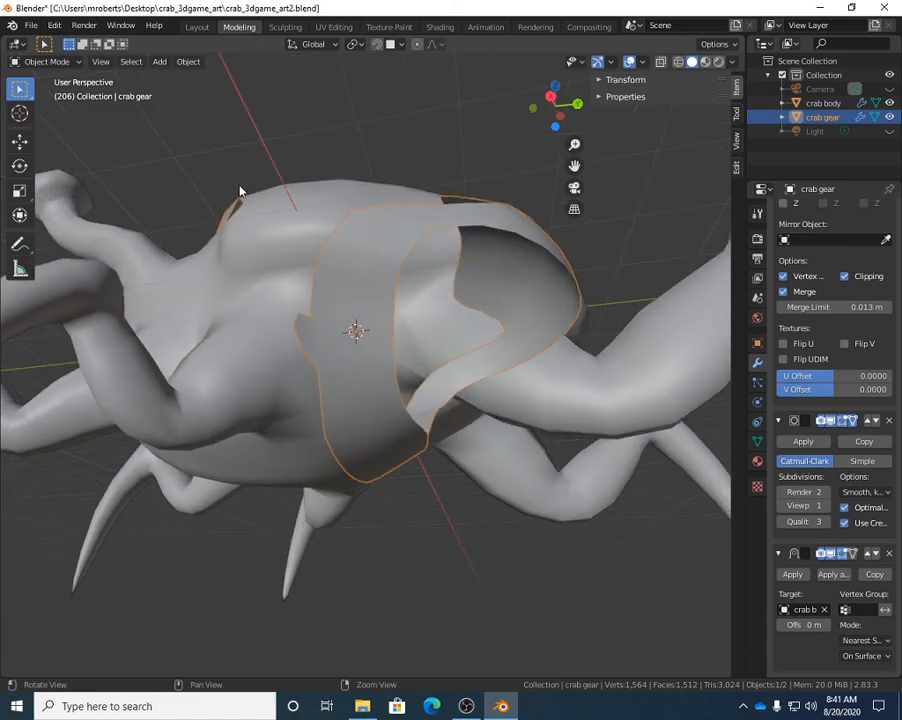
pyautogui.moveTo(314, 231); pyautogui.dragTo(488, 337, button='middle')
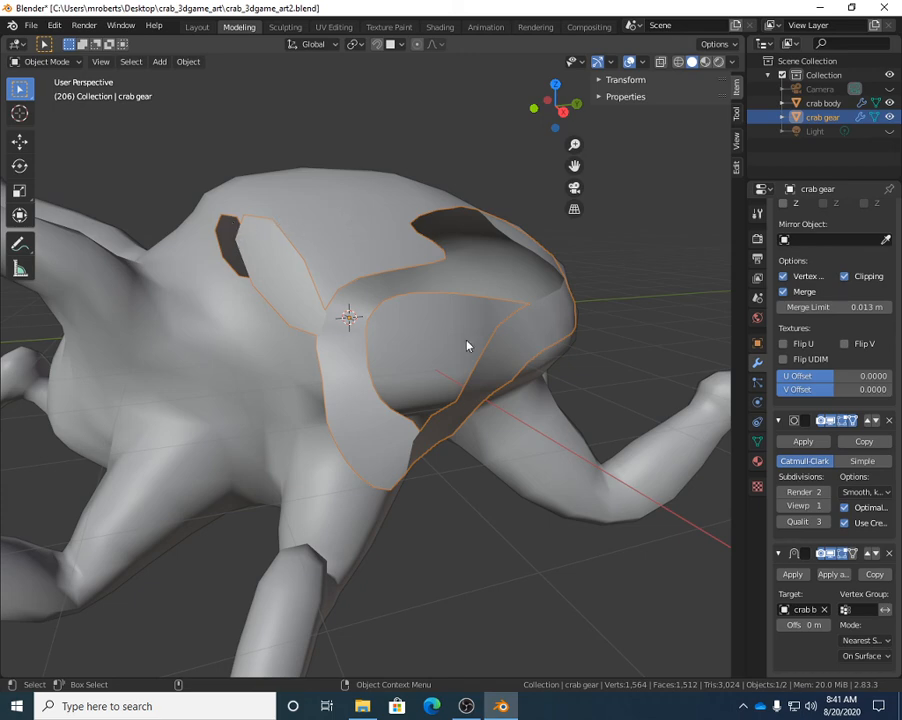
pyautogui.moveTo(357, 403); pyautogui.dragTo(350, 345, button='middle')
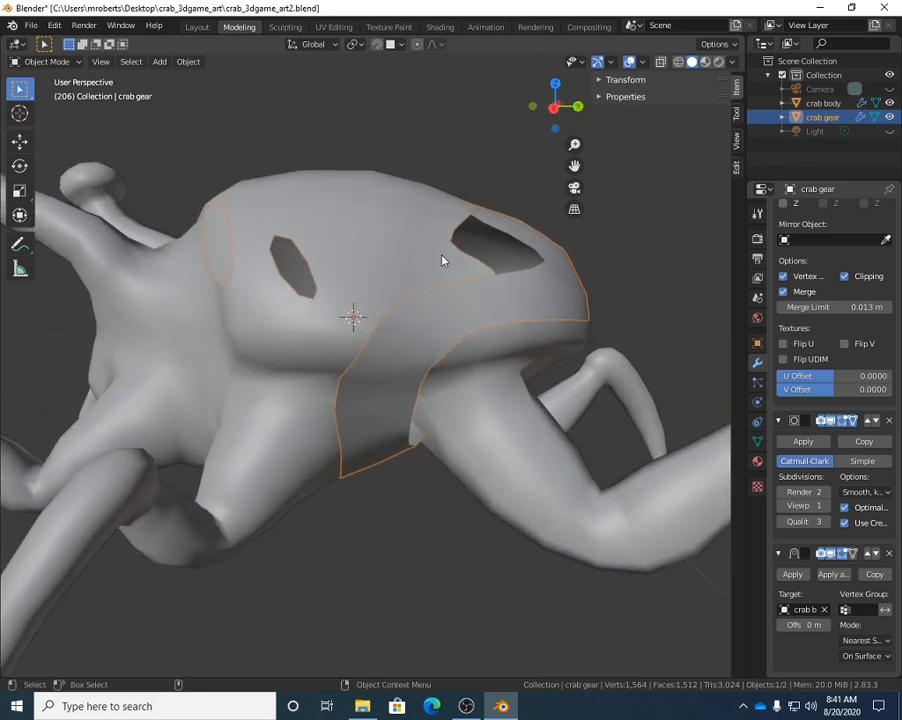
pyautogui.moveTo(443, 259); pyautogui.dragTo(496, 296, button='middle')
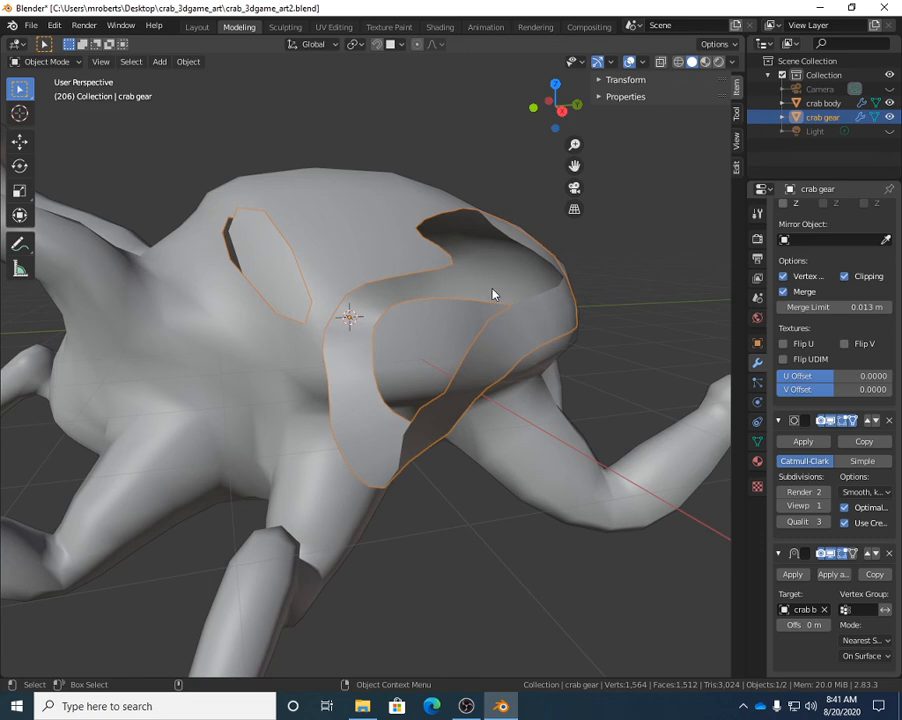
pyautogui.click(379, 47)
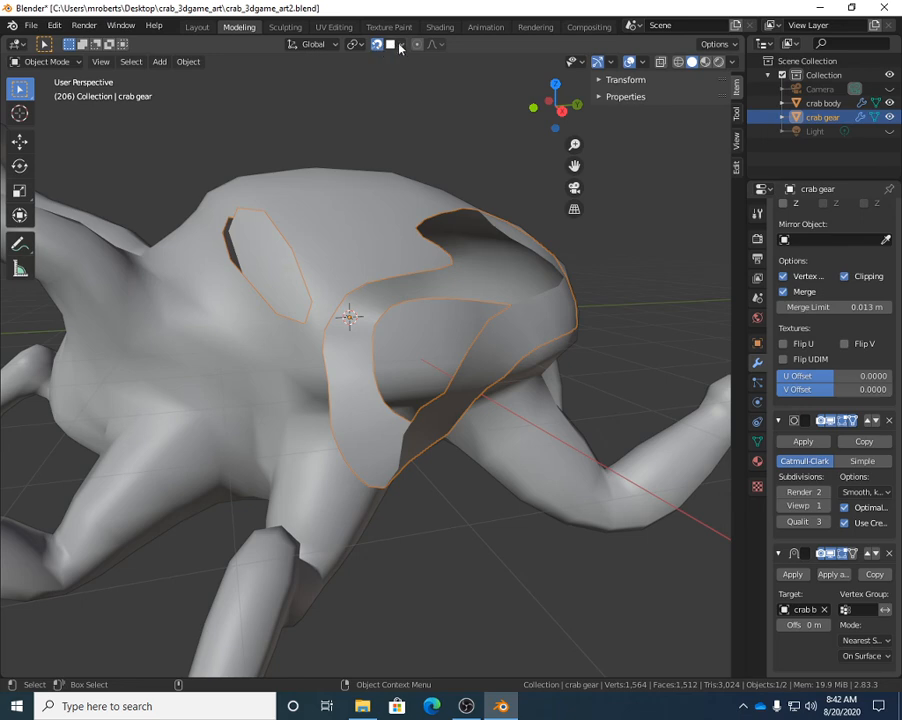
pyautogui.click(398, 44)
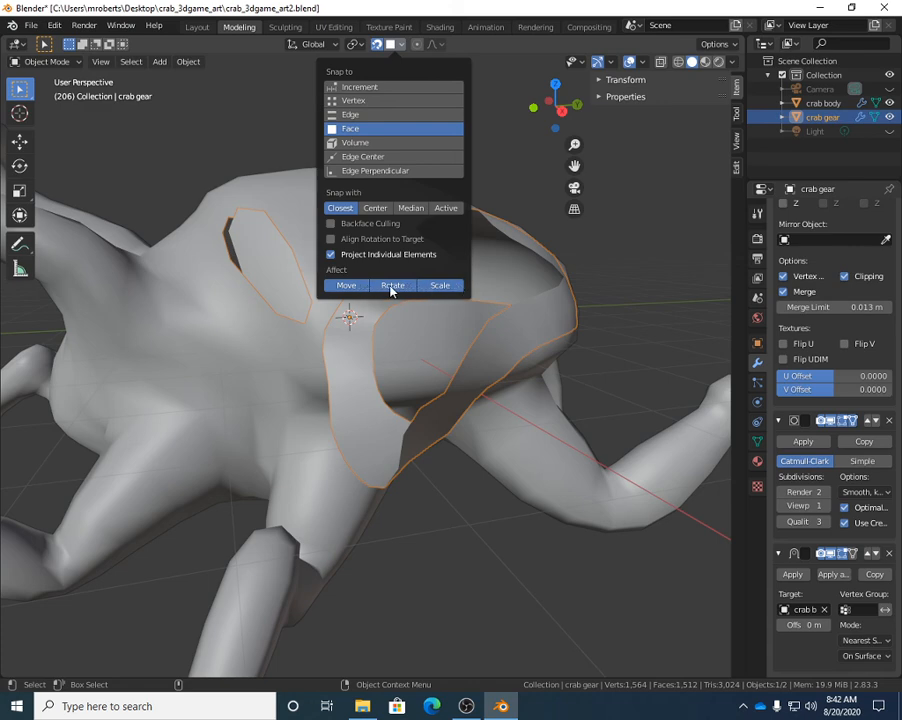
pyautogui.click(400, 45)
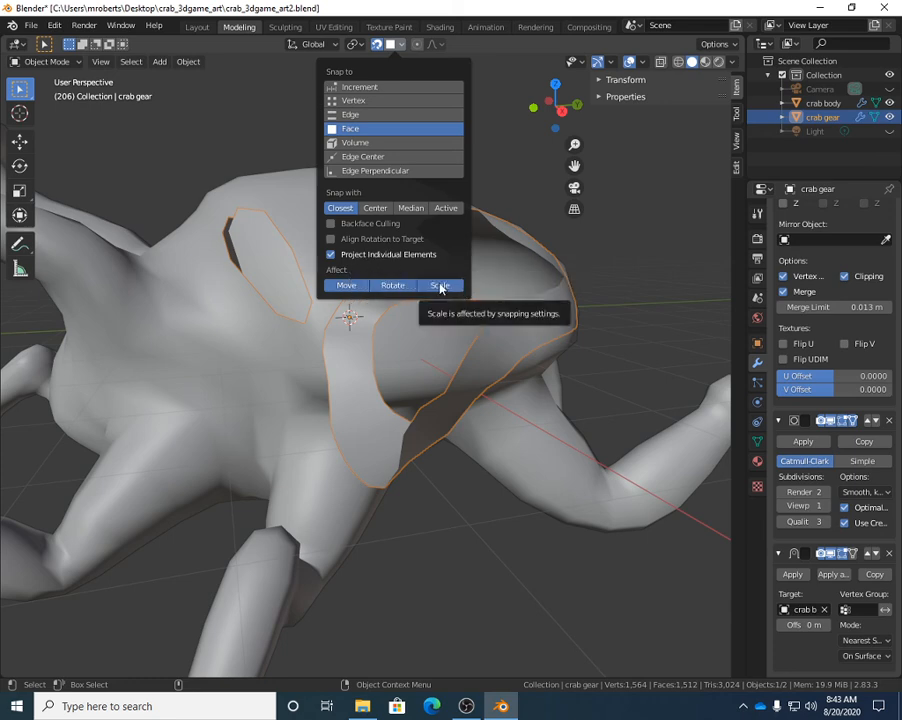
# Check how crab gear fits the shell from several sides and enter Edit Mode on it.
pyautogui.click(390, 44)
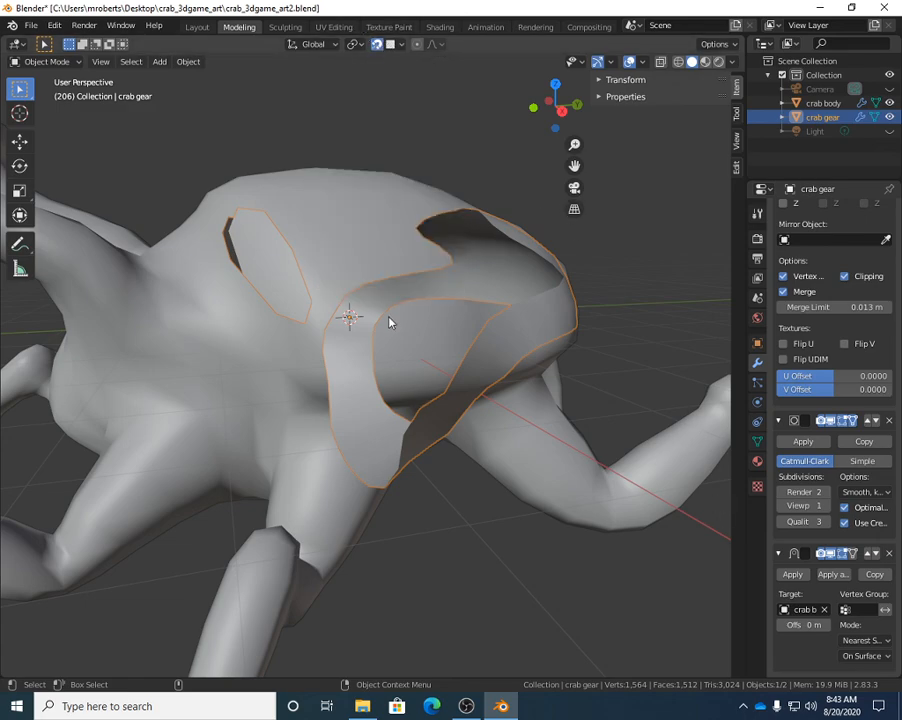
pyautogui.moveTo(391, 326); pyautogui.dragTo(196, 272, button='middle')
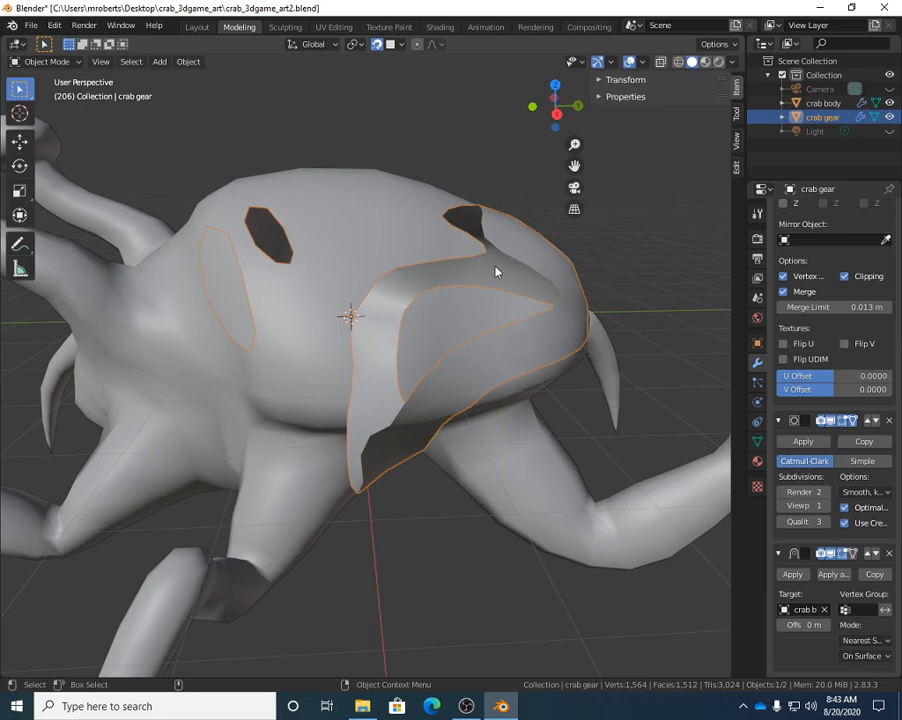
pyautogui.moveTo(495, 271); pyautogui.dragTo(425, 286, button='middle')
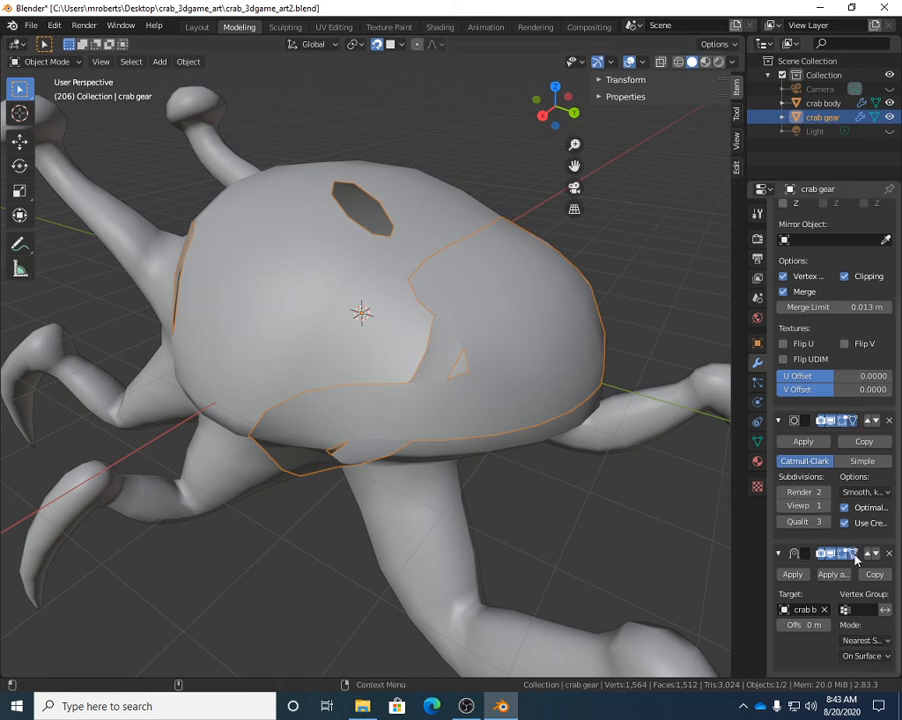
pyautogui.moveTo(275, 241); pyautogui.dragTo(311, 279, button='middle')
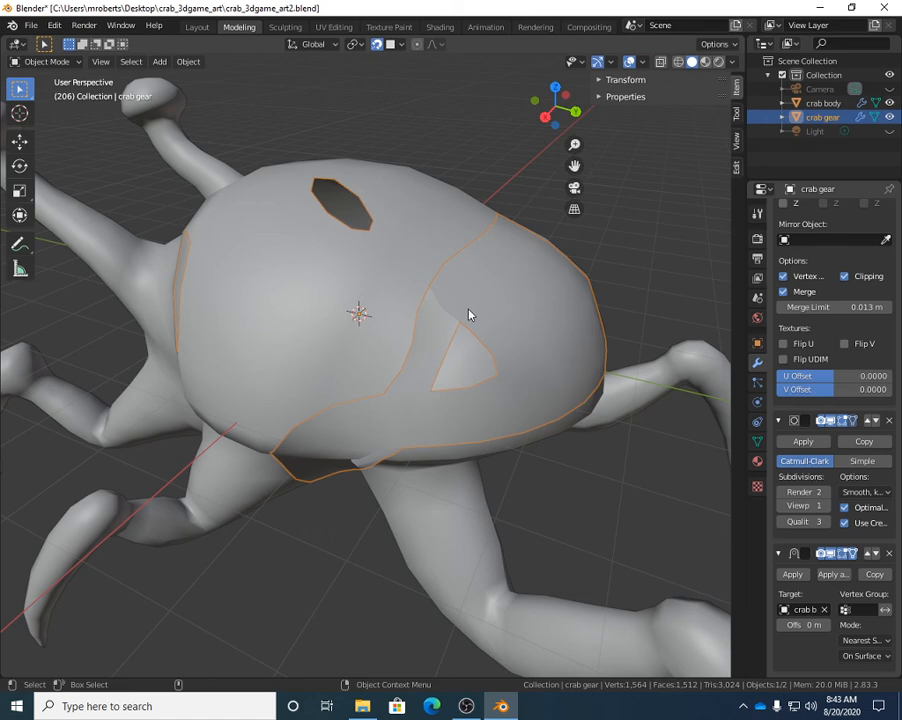
pyautogui.press('Tab')
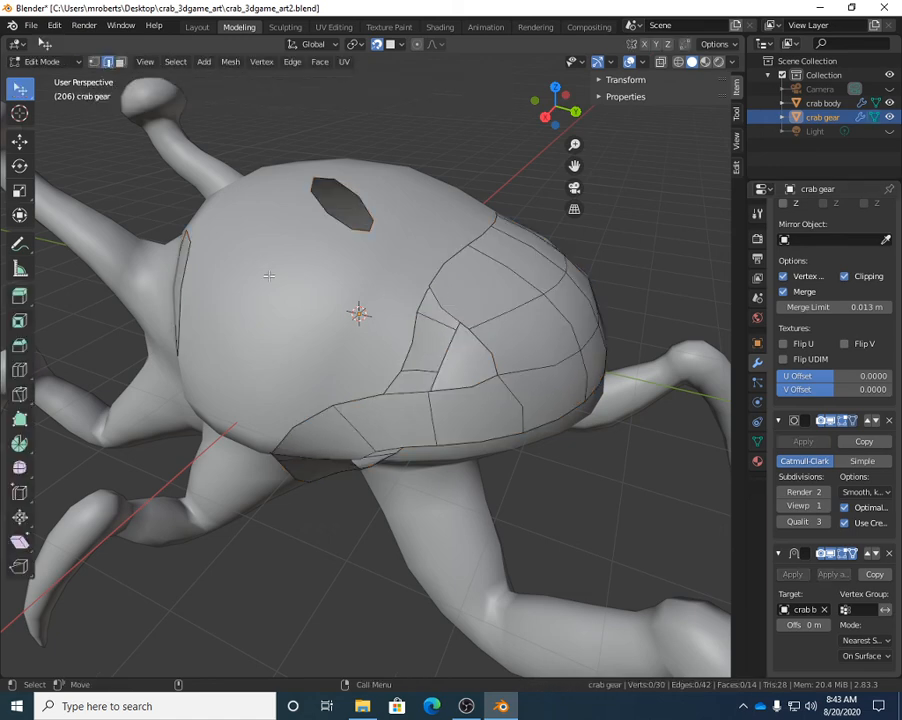
# Try the interaction modes and the vertex and face selection modes on crab gear, then return to Edit Mode.
pyautogui.click(45, 61)
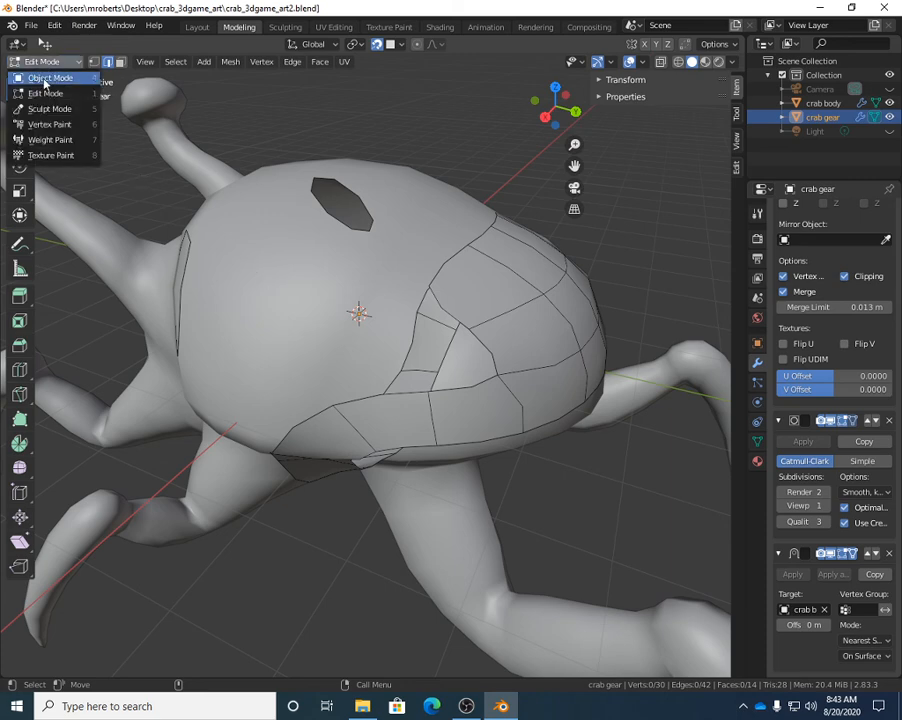
pyautogui.click(44, 72)
pyautogui.click(44, 64)
pyautogui.click(32, 78)
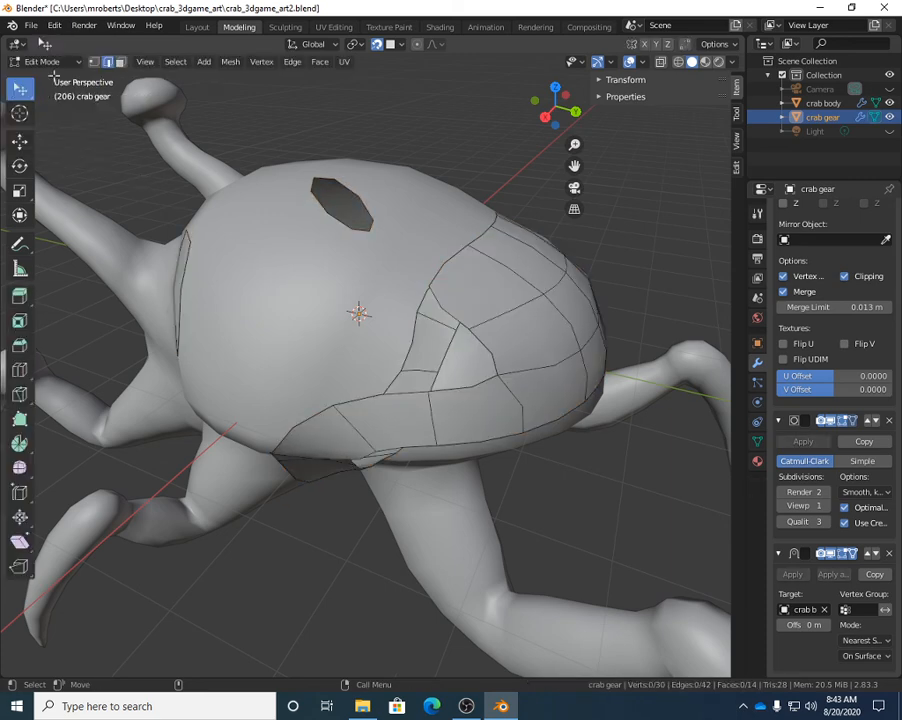
pyautogui.click(120, 61)
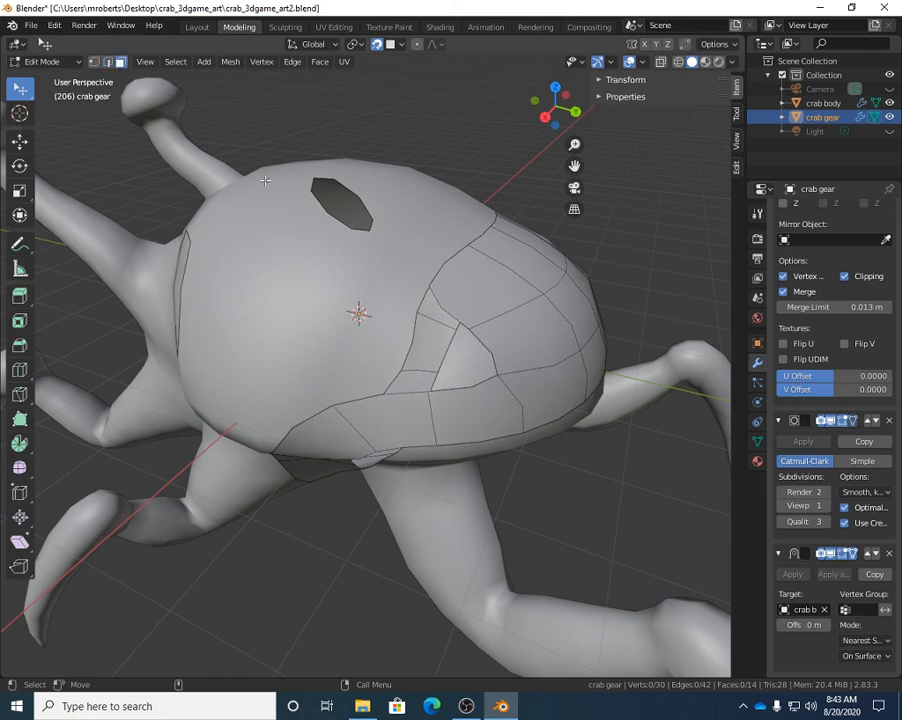
pyautogui.press('1')
pyautogui.press('3')
pyautogui.press('Tab')
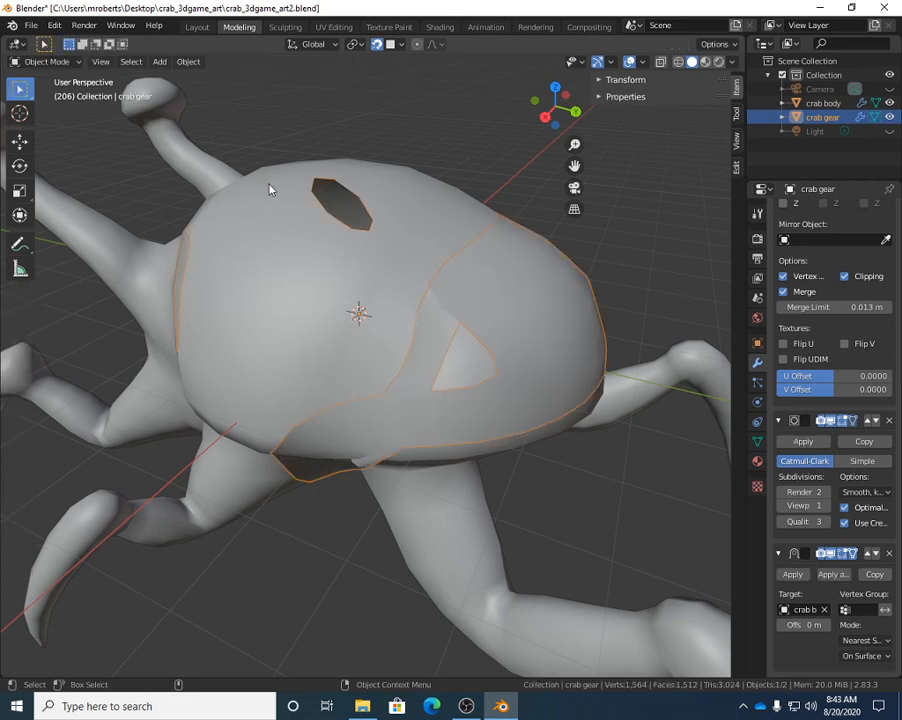
pyautogui.press('Tab')
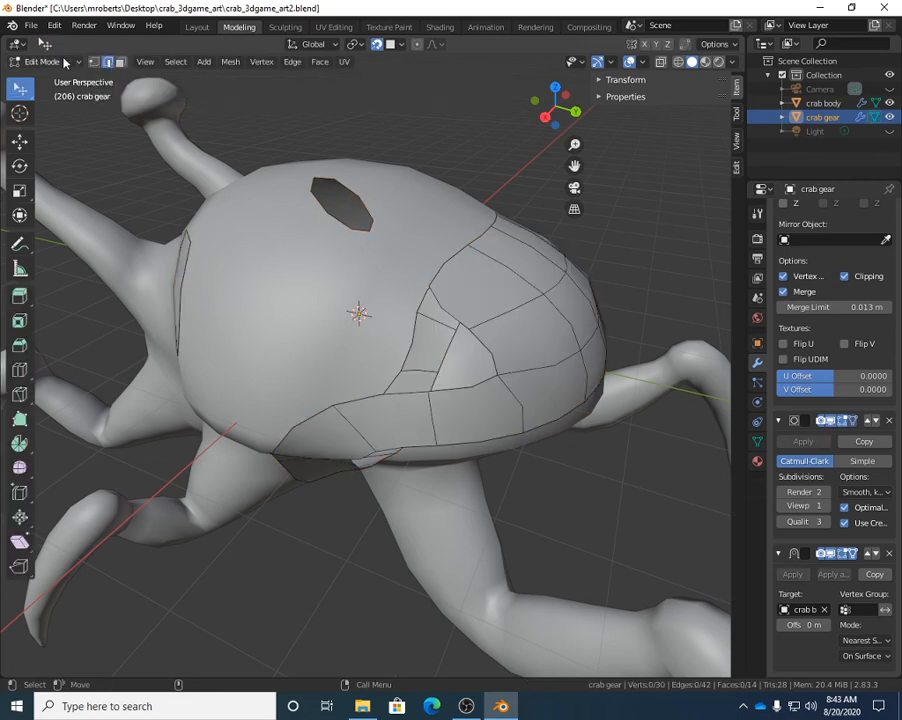
# Extrude the two front edges of the rear shell plate about 1.29 m forward over the crab's back.
pyautogui.moveTo(462, 257); pyautogui.dragTo(338, 274, button='middle')
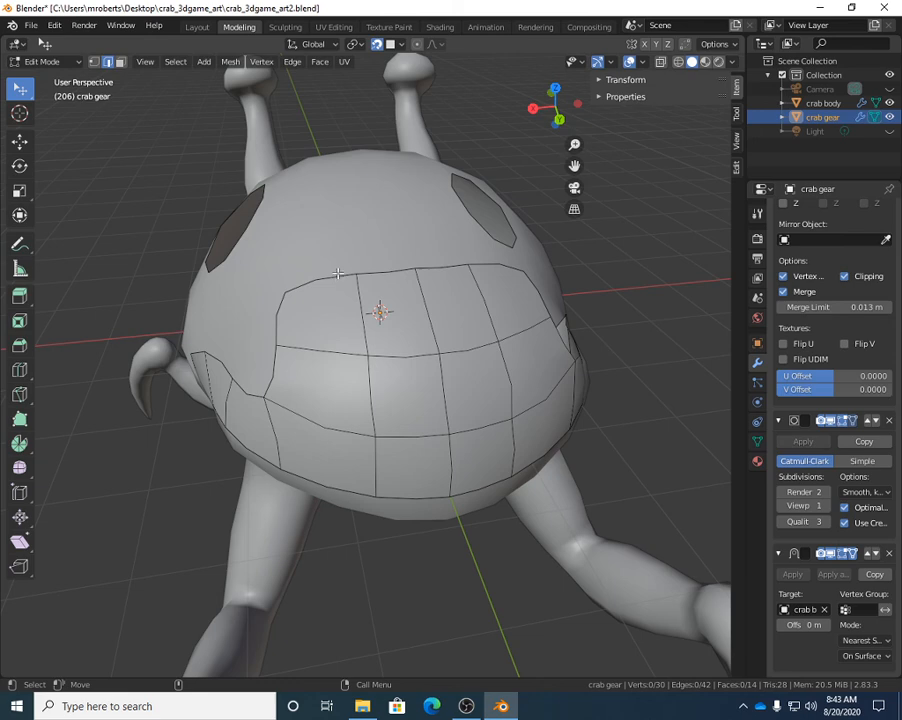
pyautogui.click(338, 274)
pyautogui.keyDown('shift'); pyautogui.click(383, 273); pyautogui.keyUp('shift')
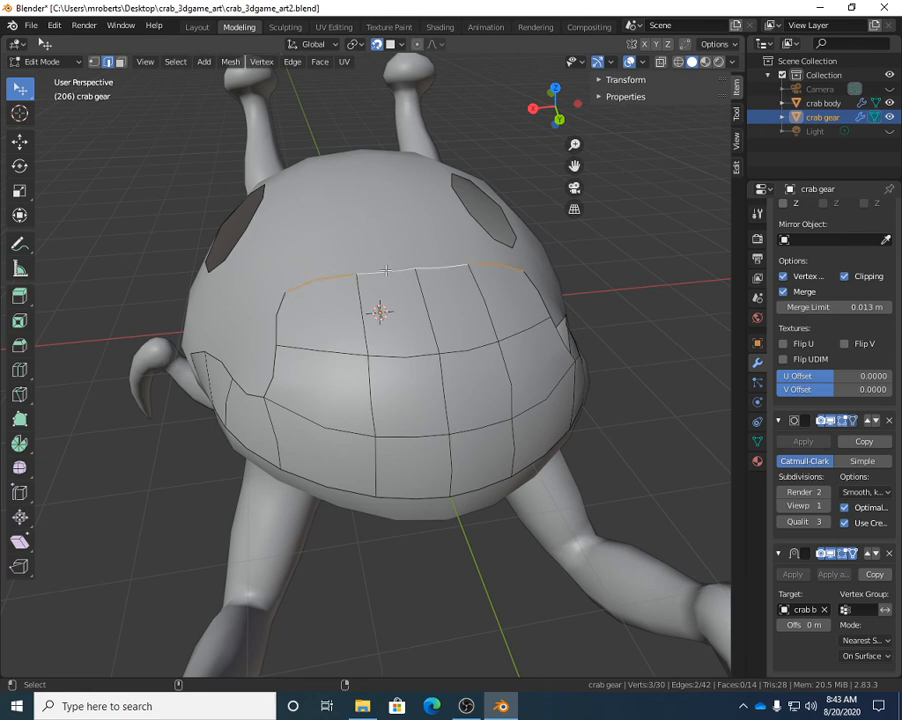
pyautogui.moveTo(383, 273); pyautogui.dragTo(394, 344, button='middle')
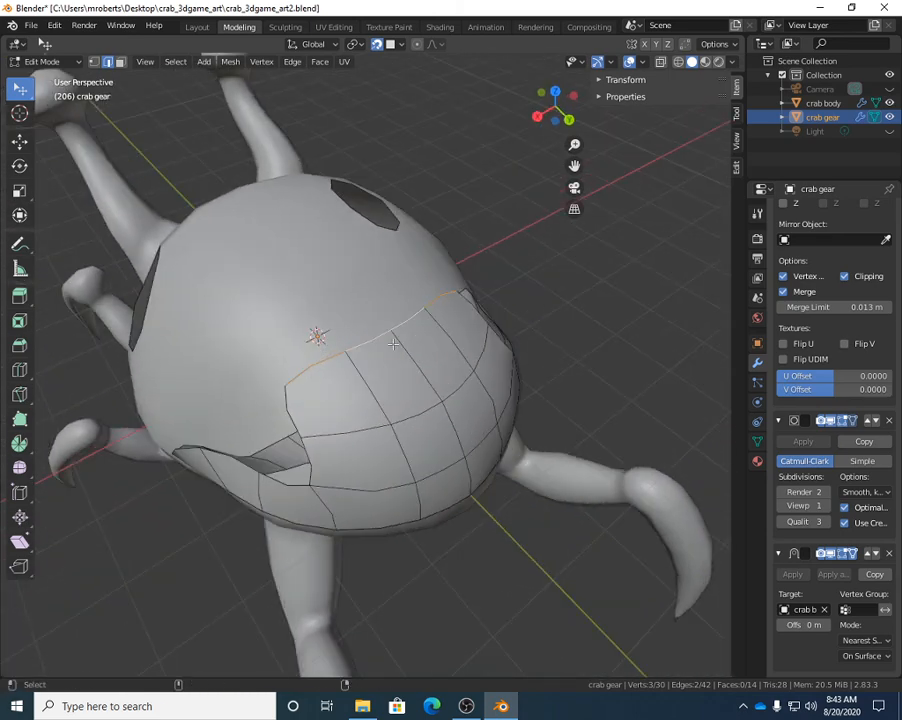
pyautogui.hotkey('ctrl', 'e')
pyautogui.moveTo(423, 370); pyautogui.dragTo(373, 279)
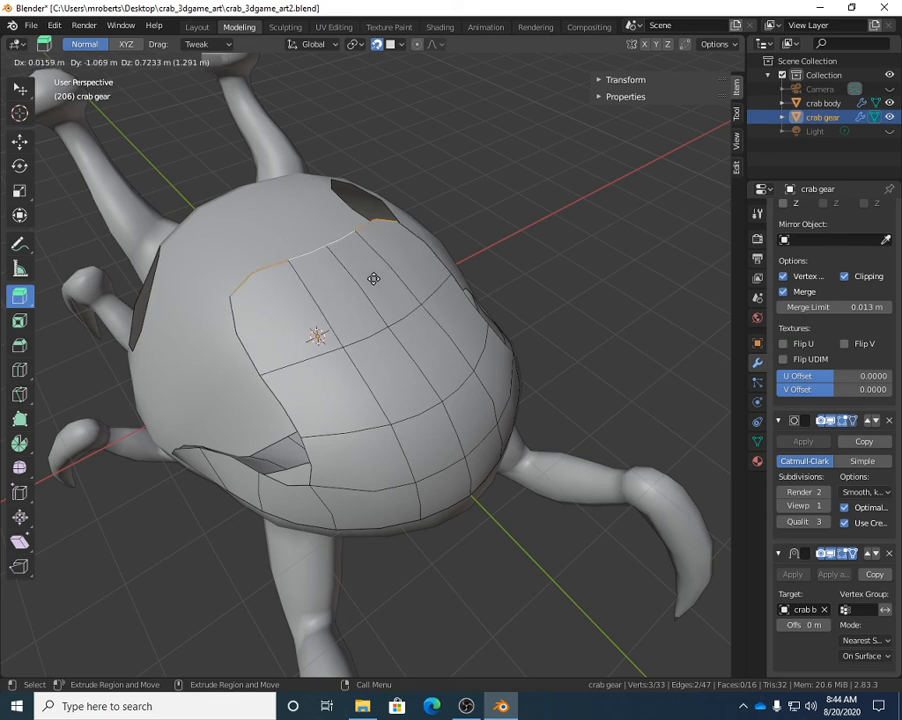
pyautogui.click(373, 279)
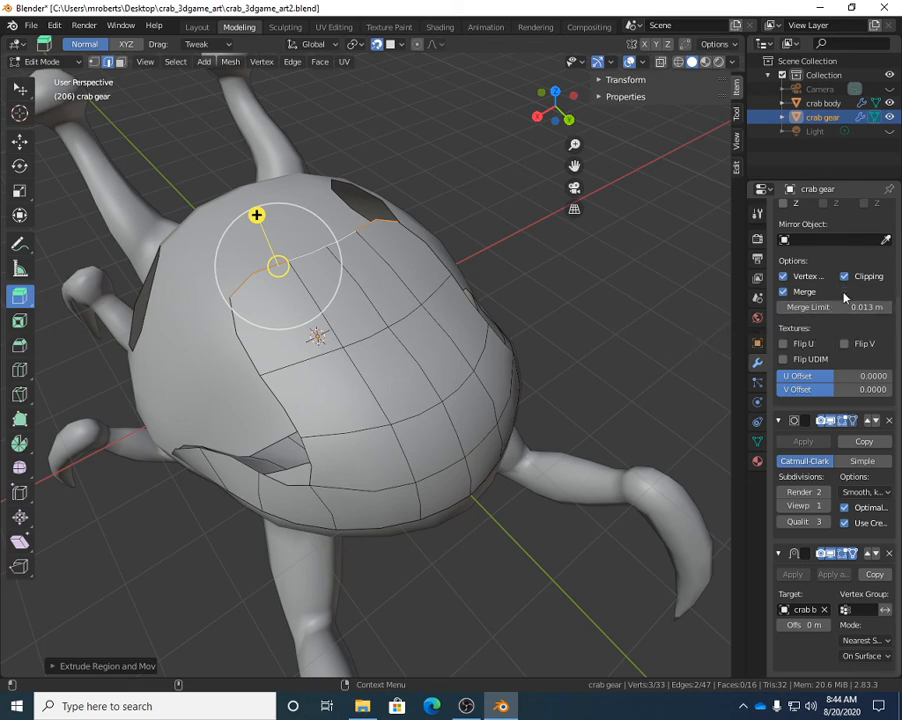
# Extrude the plate's front edges a second time, farther forward over the top of the shell.
pyautogui.moveTo(432, 296); pyautogui.dragTo(442, 394, button='middle')
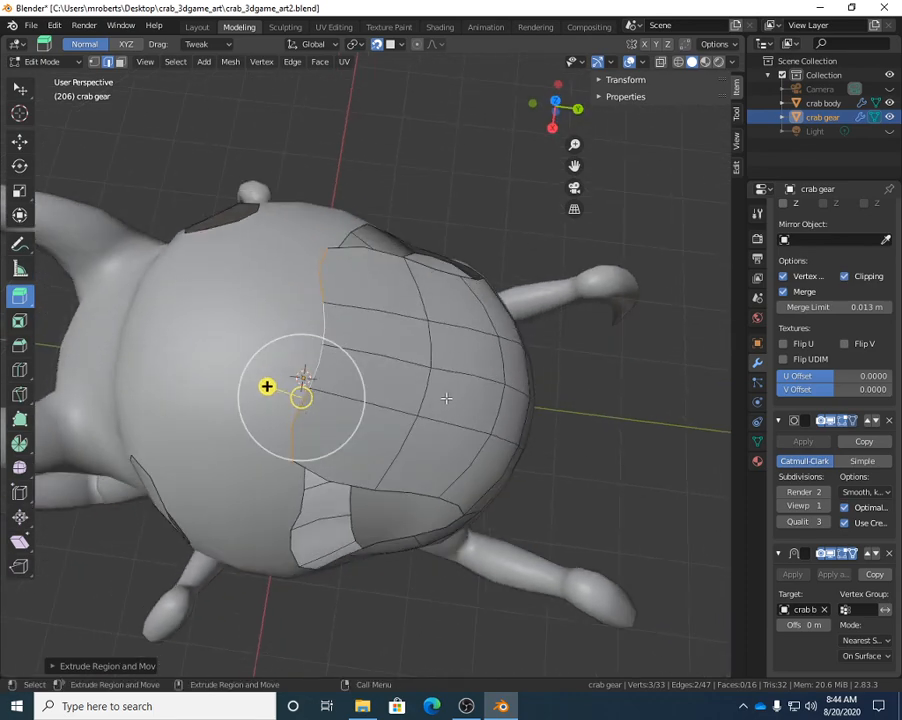
pyautogui.press('e')
pyautogui.click(344, 389)
pyautogui.moveTo(344, 389); pyautogui.dragTo(441, 229, button='middle')
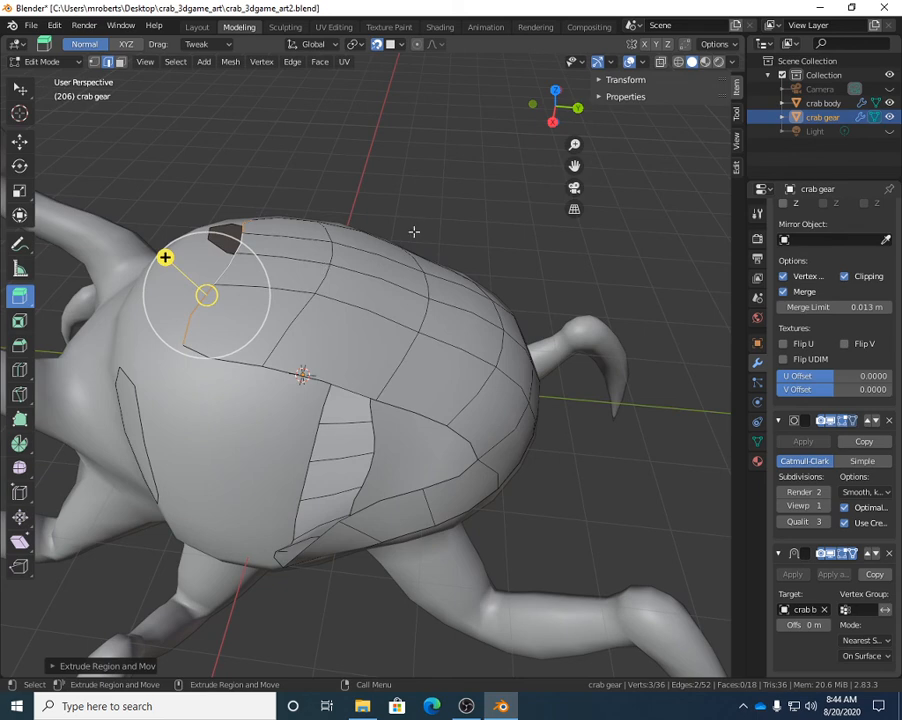
# Reshape the extended back plate by moving its outer edges along the shell surface.
pyautogui.press('w')
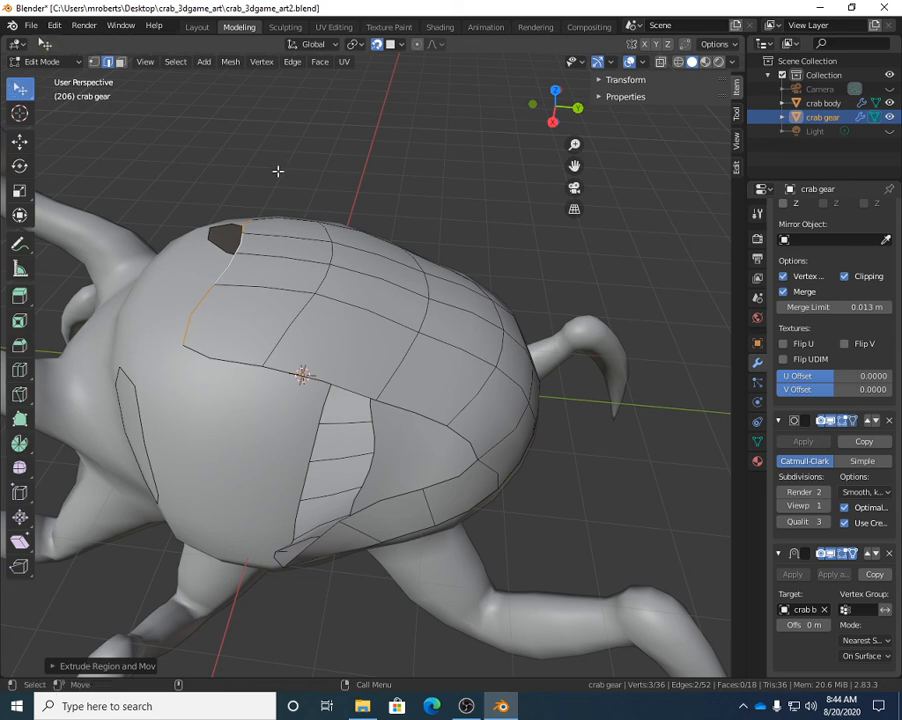
pyautogui.press('g')
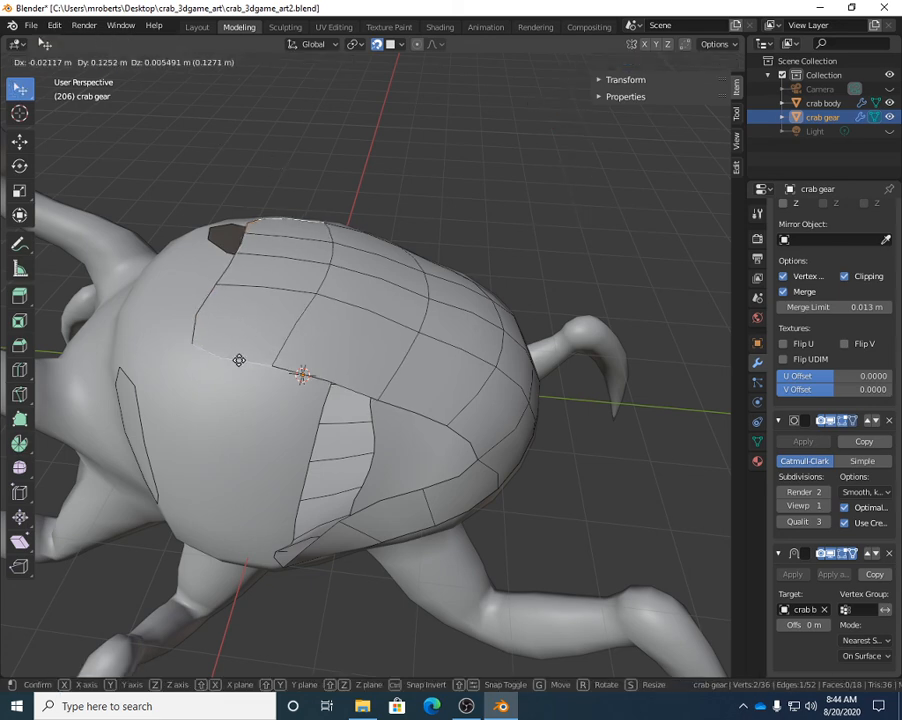
pyautogui.click(281, 290)
pyautogui.moveTo(281, 290); pyautogui.dragTo(284, 309)
pyautogui.moveTo(284, 308); pyautogui.dragTo(175, 292, button='middle')
pyautogui.moveTo(305, 279); pyautogui.dragTo(302, 281)
pyautogui.moveTo(345, 380); pyautogui.dragTo(428, 345)
pyautogui.moveTo(383, 279); pyautogui.dragTo(393, 283)
# Reshape the front side plate by moving its lower edges and vertices along the body surface.
pyautogui.keyDown('alt'); pyautogui.moveTo(377, 300); pyautogui.dragTo(370, 385); pyautogui.keyUp('alt')
pyautogui.moveTo(238, 442); pyautogui.dragTo(235, 445)
pyautogui.moveTo(234, 385); pyautogui.dragTo(227, 383)
pyautogui.keyDown('alt'); pyautogui.moveTo(228, 386); pyautogui.dragTo(193, 400); pyautogui.keyUp('alt')
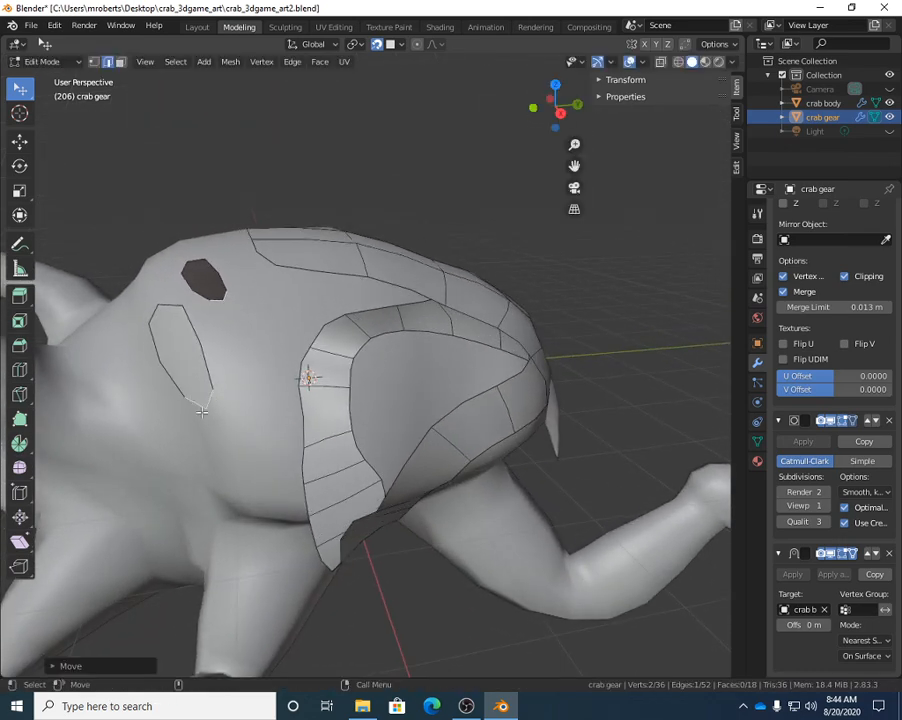
pyautogui.press('1')
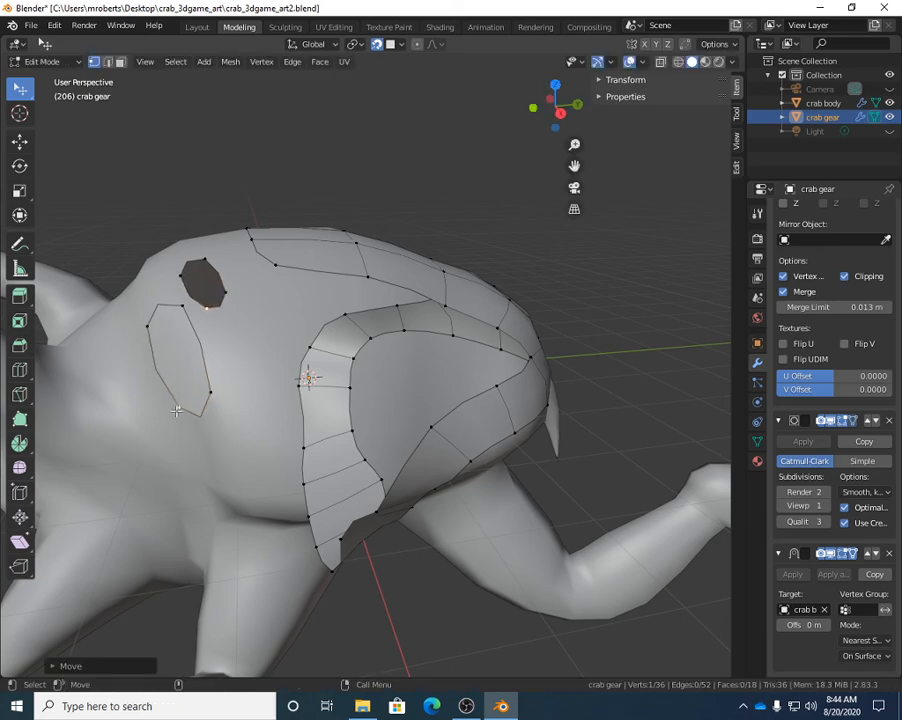
pyautogui.press('g')
pyautogui.click(217, 373)
pyautogui.moveTo(217, 373)
pyautogui.mouseDown(button='middle')
pyautogui.moveTo(236, 193)
pyautogui.moveTo(222, 400)
pyautogui.moveTo(218, 364)
pyautogui.mouseUp(button='middle')
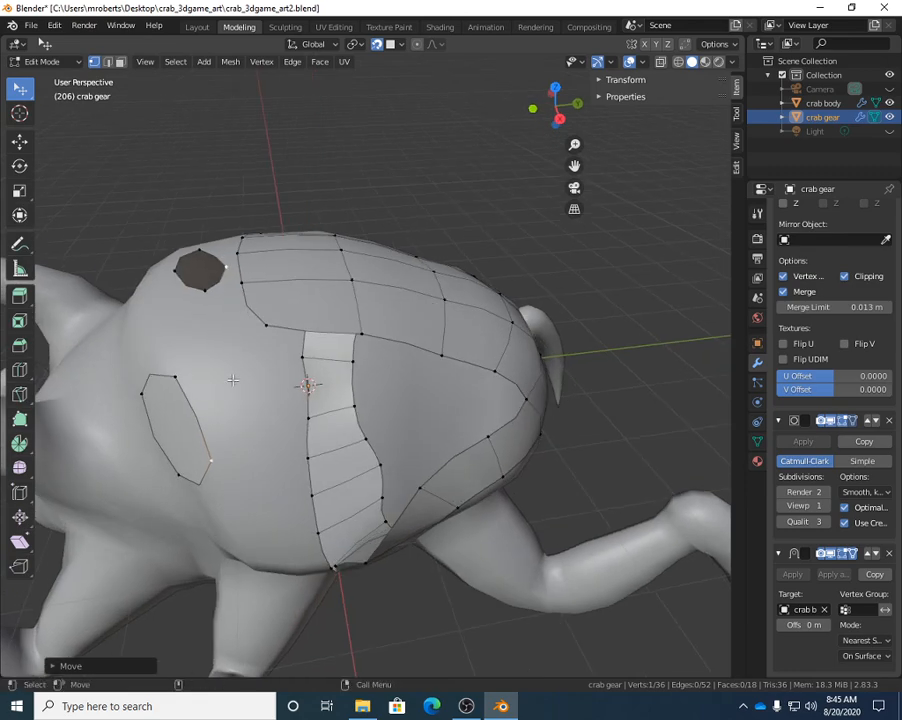
# Extrude the rear edge of the front side plate backward along the crab's flank.
pyautogui.press('2')
pyautogui.moveTo(201, 411); pyautogui.dragTo(151, 381, button='middle')
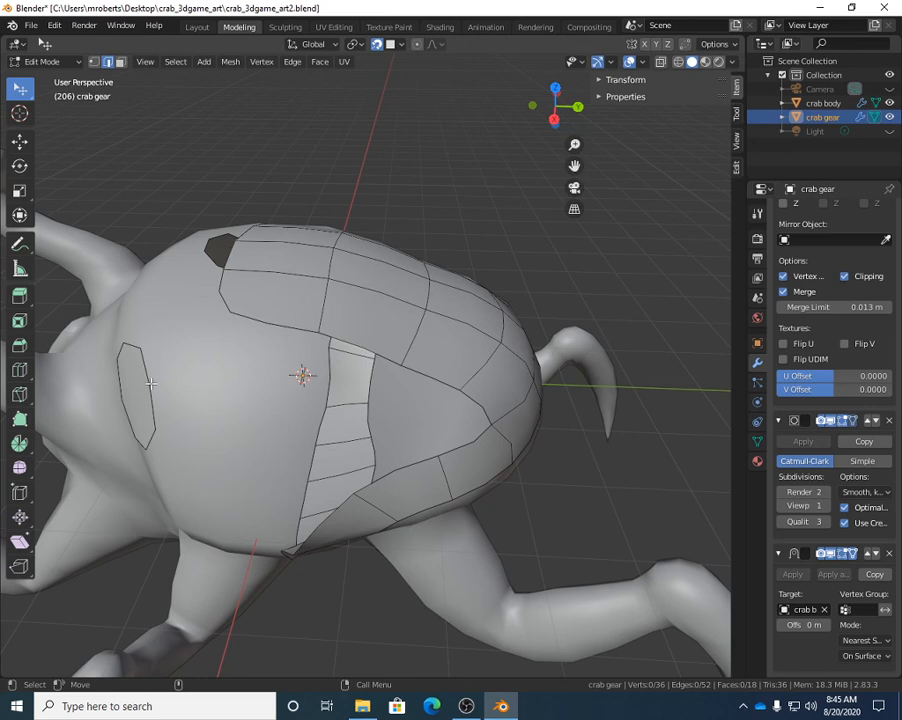
pyautogui.click(153, 385)
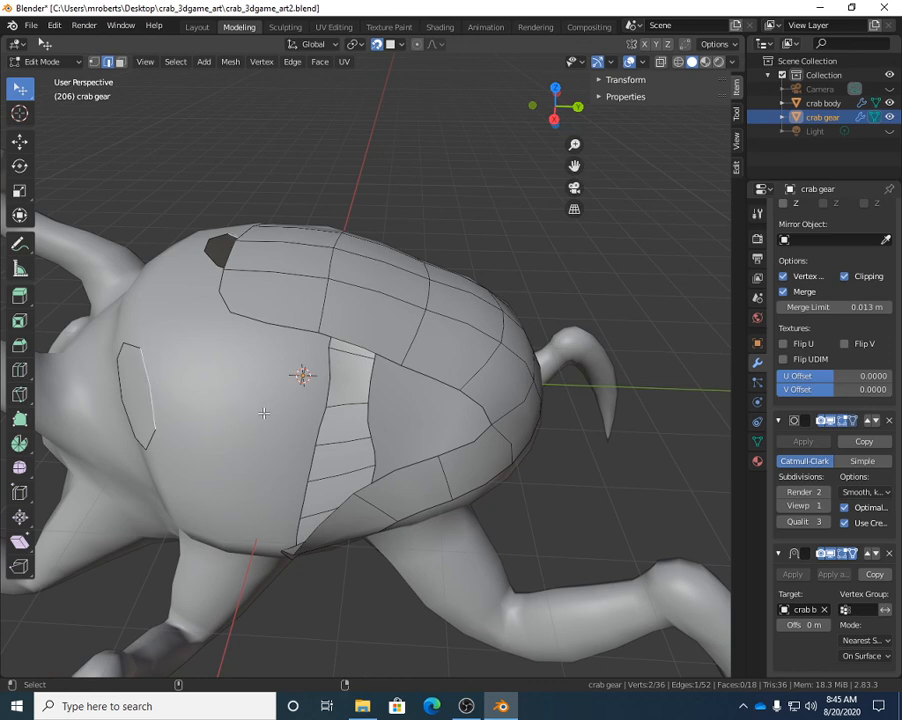
pyautogui.click(19, 295)
pyautogui.moveTo(91, 402); pyautogui.dragTo(357, 427)
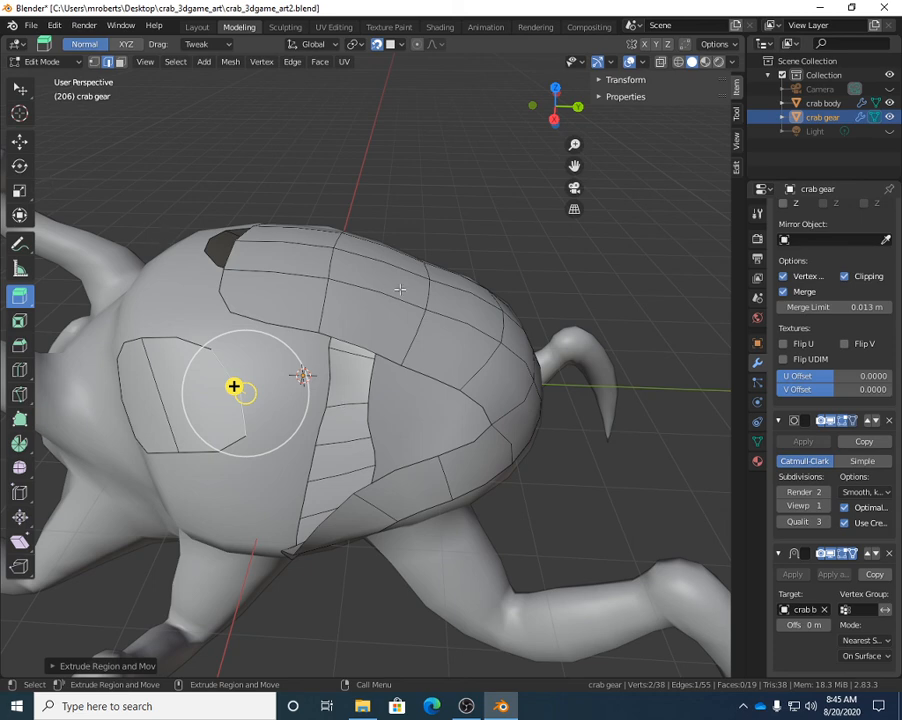
# Rotate the side plate's newly extruded edge by about 29 degrees to follow the body.
pyautogui.press('e')
pyautogui.click(372, 270)
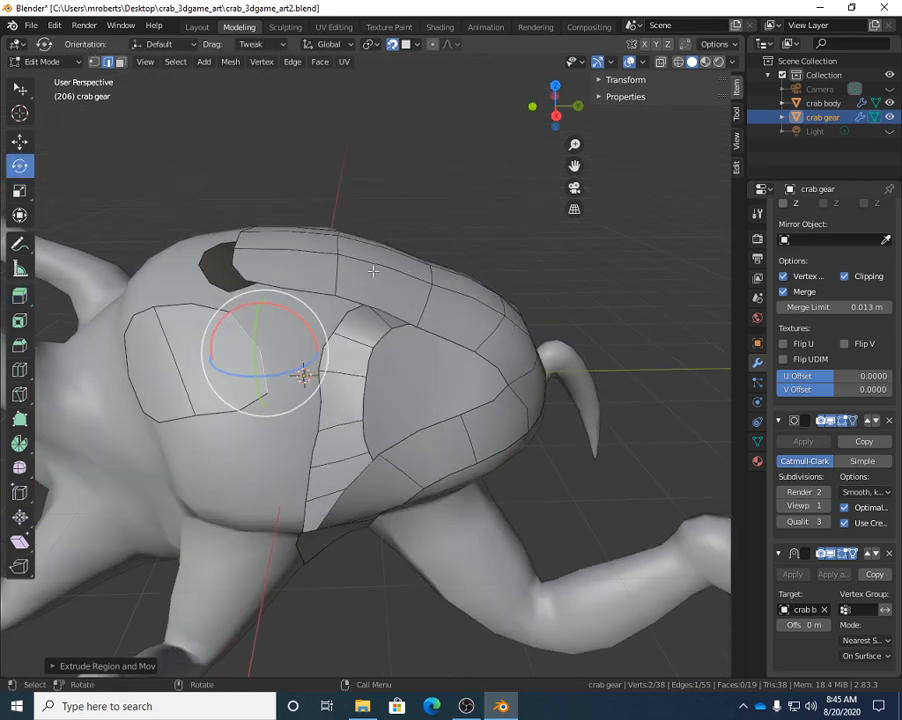
pyautogui.press('r')
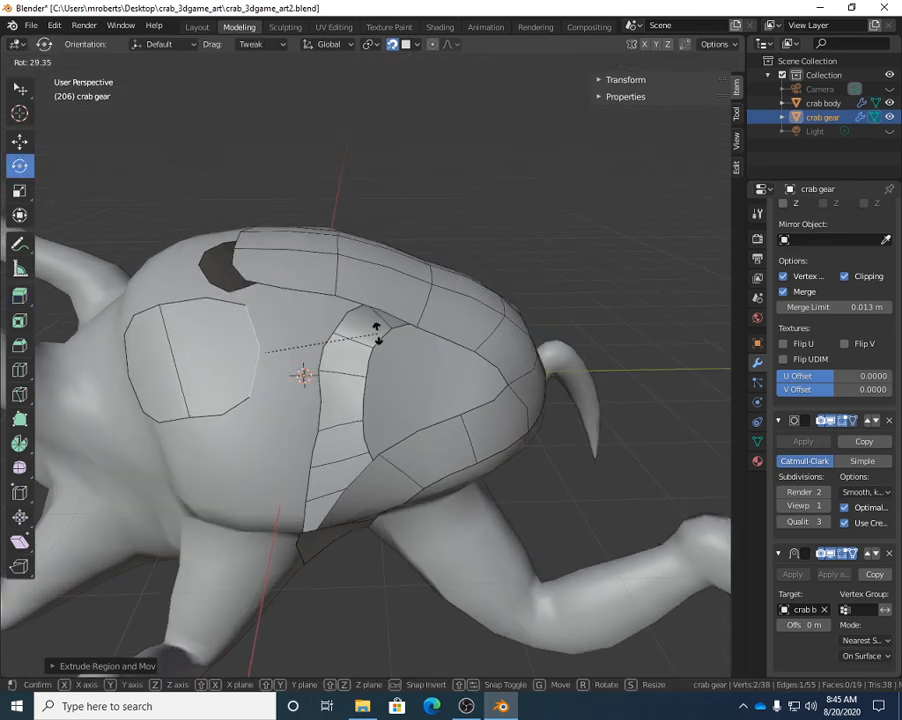
pyautogui.click(420, 336)
pyautogui.moveTo(420, 336); pyautogui.dragTo(388, 177, button='middle')
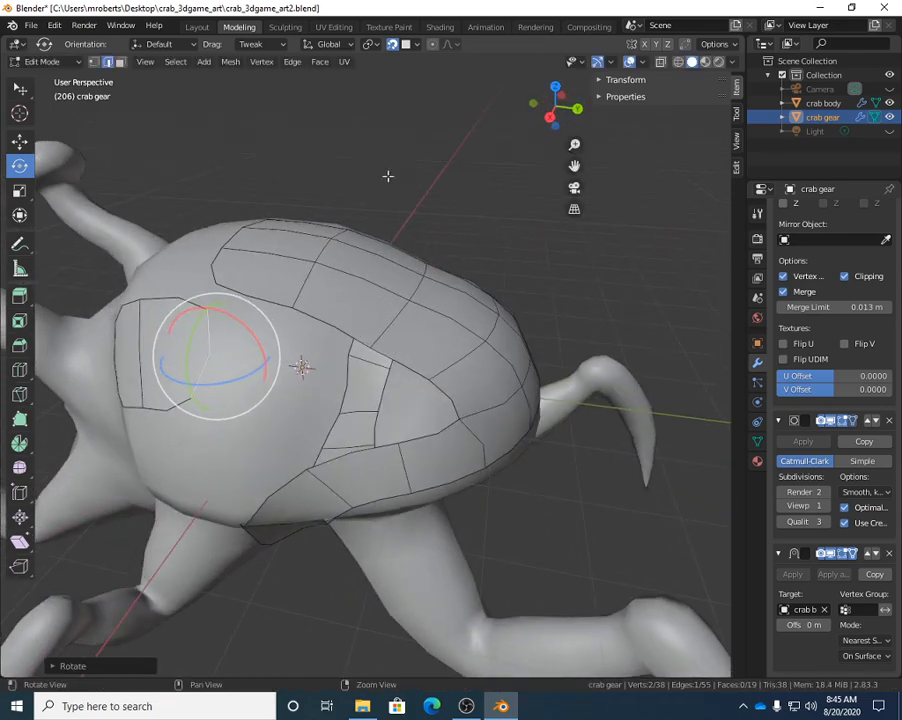
# Review the snapping settings, switching the snap target to Edge and back to Face.
pyautogui.click(417, 44)
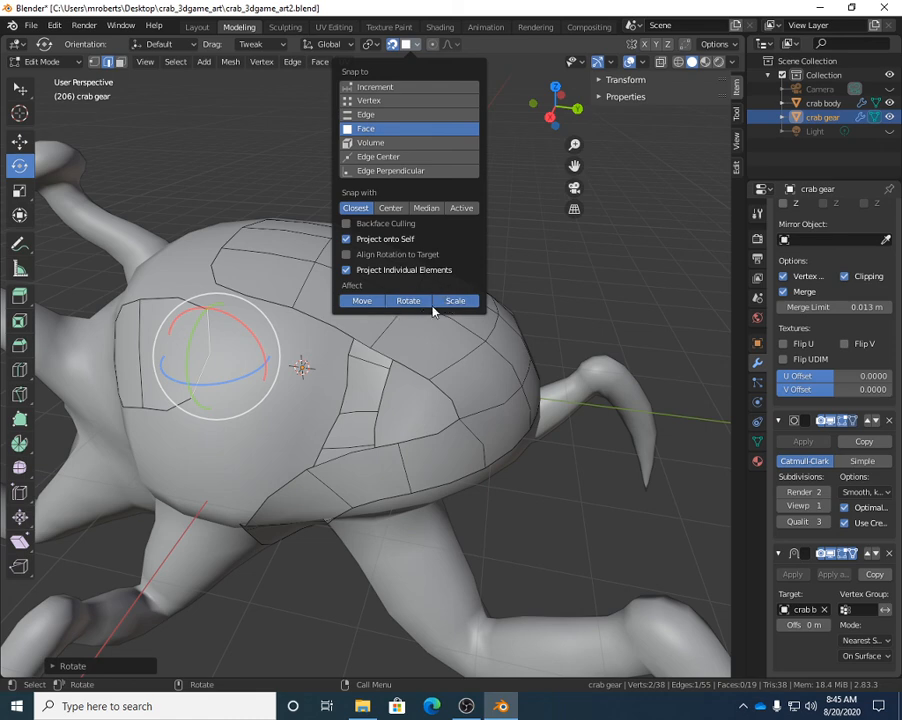
pyautogui.click(406, 44)
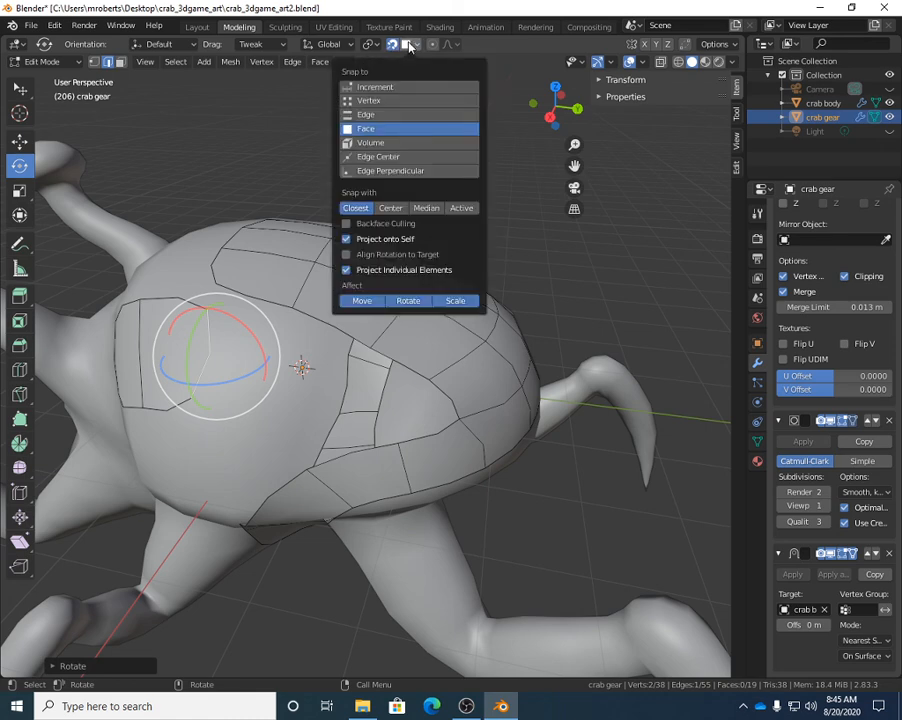
pyautogui.click(388, 116)
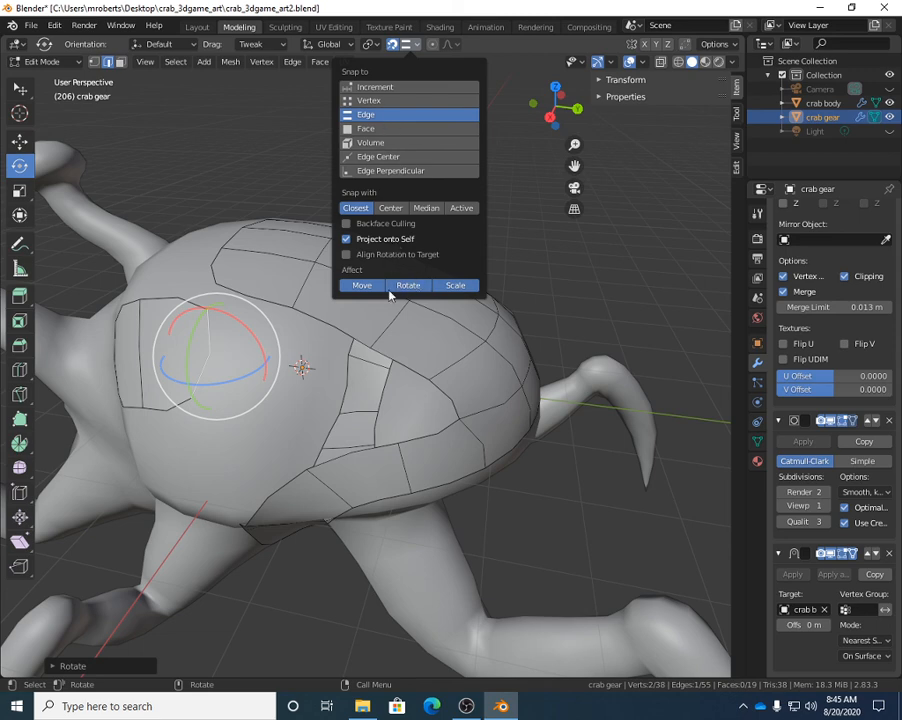
pyautogui.click(388, 130)
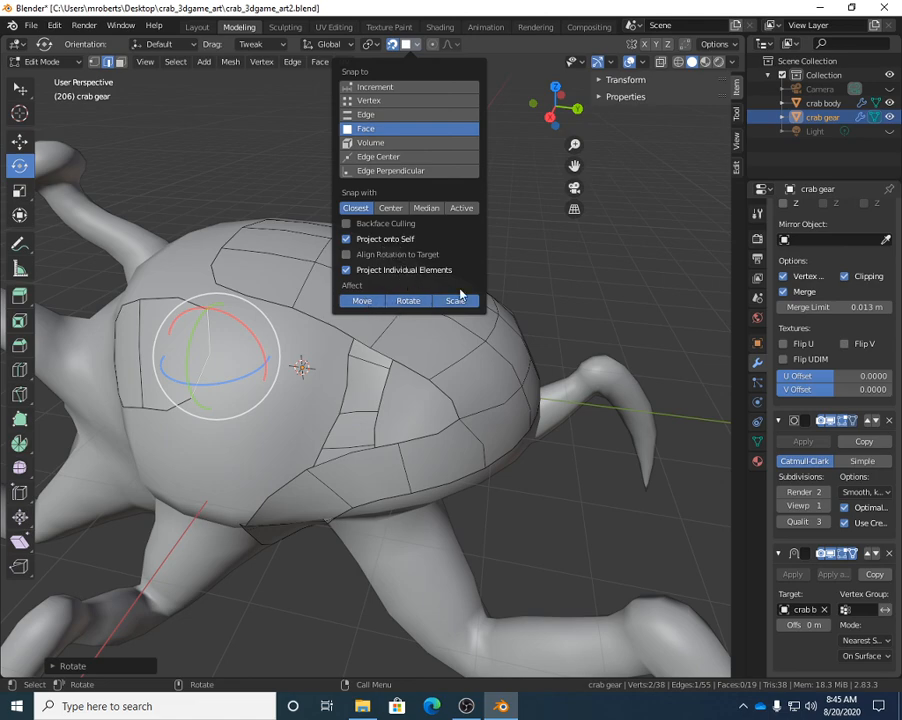
# Scale the side plate's rear edge down slightly.
pyautogui.moveTo(347, 302); pyautogui.dragTo(357, 290, button='middle')
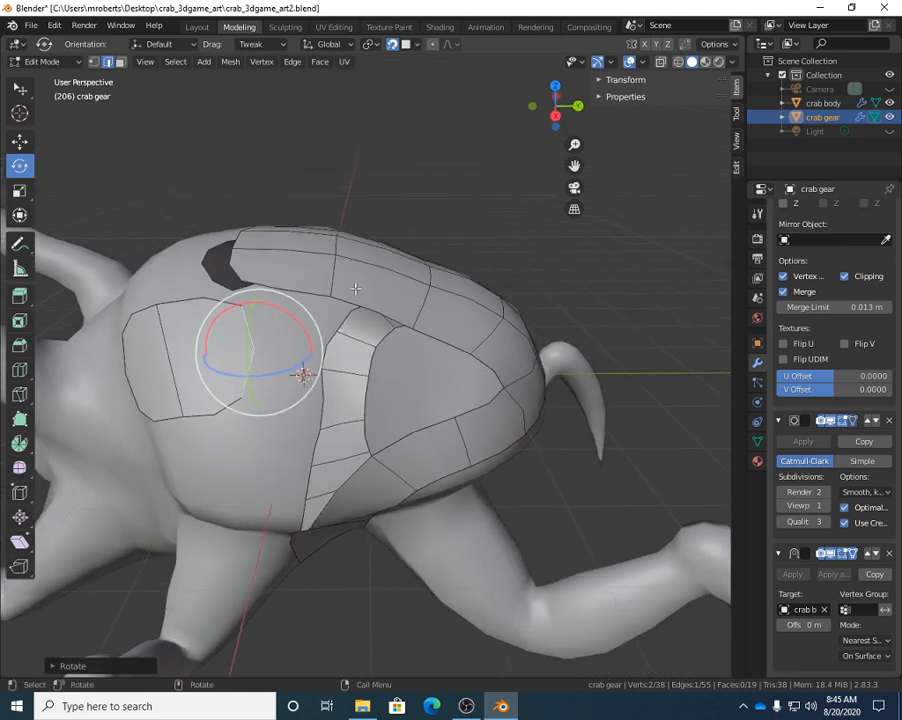
pyautogui.press('s')
pyautogui.press('s')
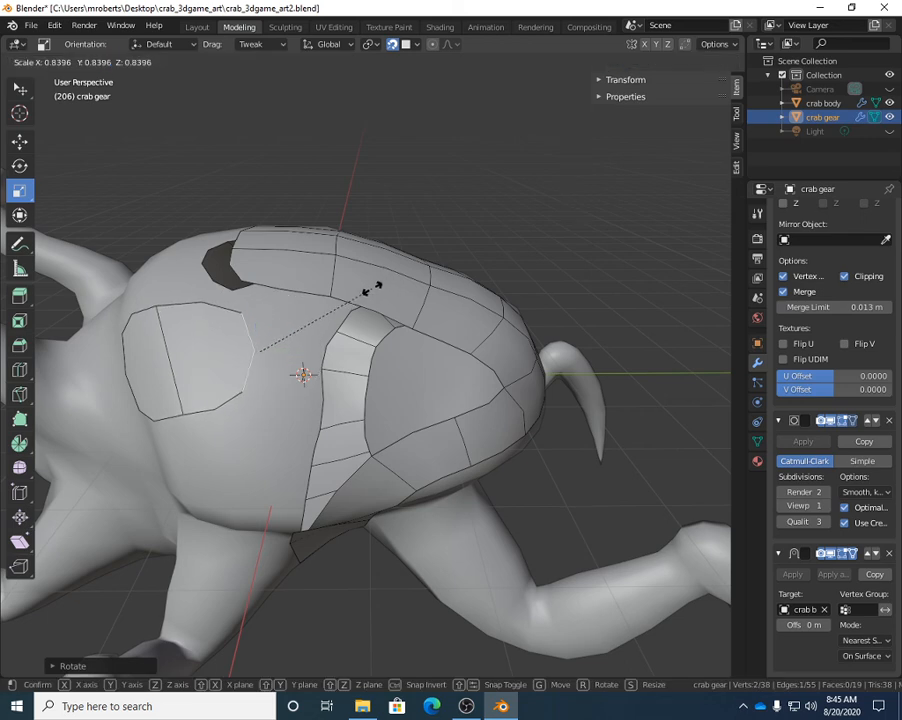
pyautogui.click(380, 291)
# Extrude the side plate's rear edge about 1.67 m backward along the crab's flank.
pyautogui.press('e')
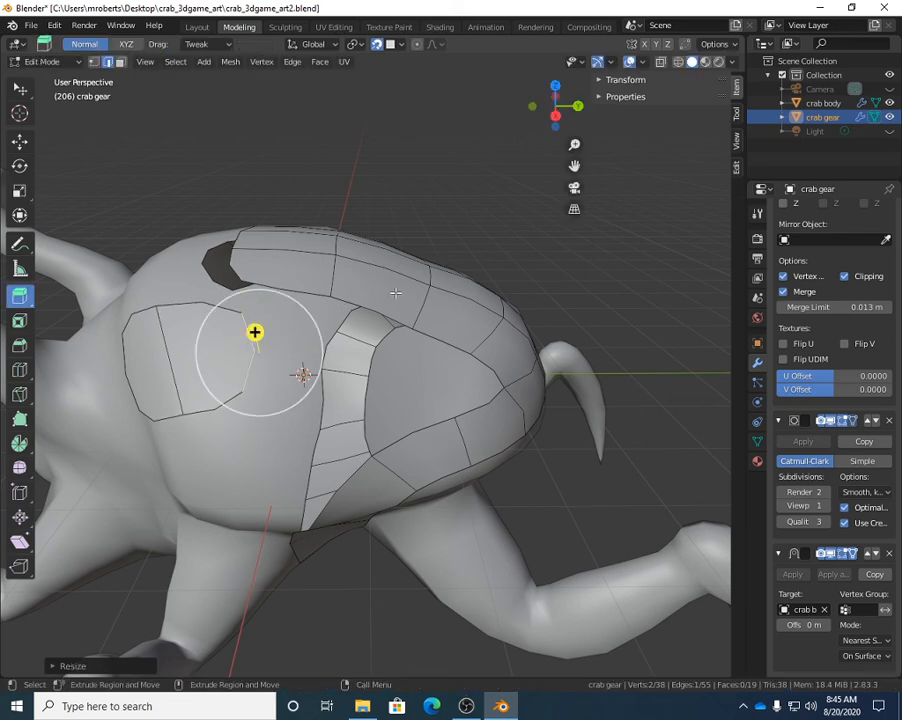
pyautogui.press('e')
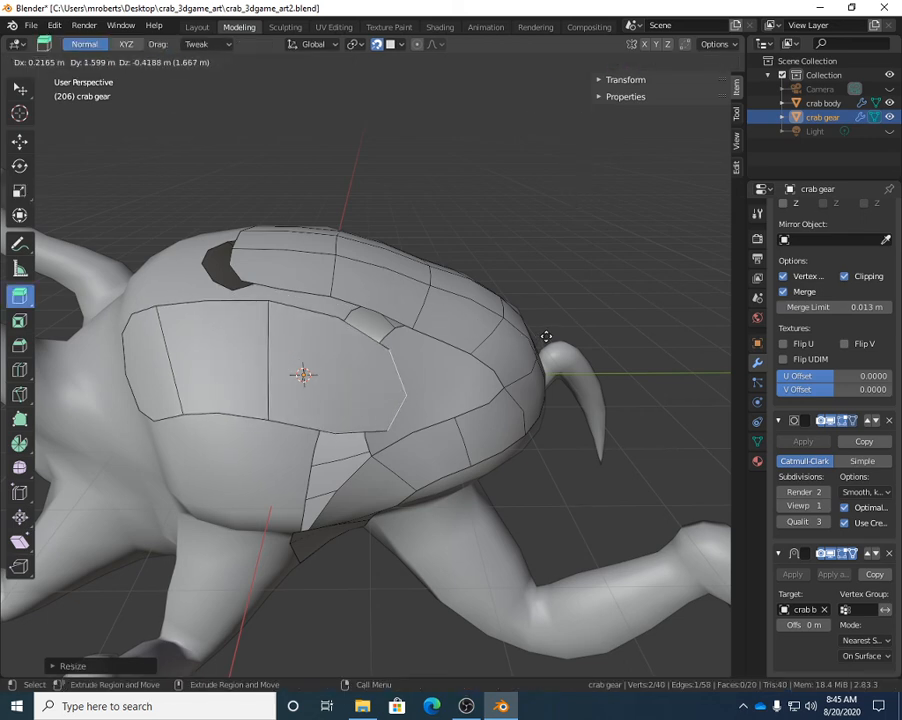
pyautogui.click(546, 336)
# Rotate the side plate's new rear edge to follow the flank and nudge it along the body surface.
pyautogui.moveTo(485, 305)
pyautogui.mouseDown(button='middle')
pyautogui.moveTo(456, 314)
pyautogui.moveTo(352, 298)
pyautogui.moveTo(481, 311)
pyautogui.mouseUp(button='middle')
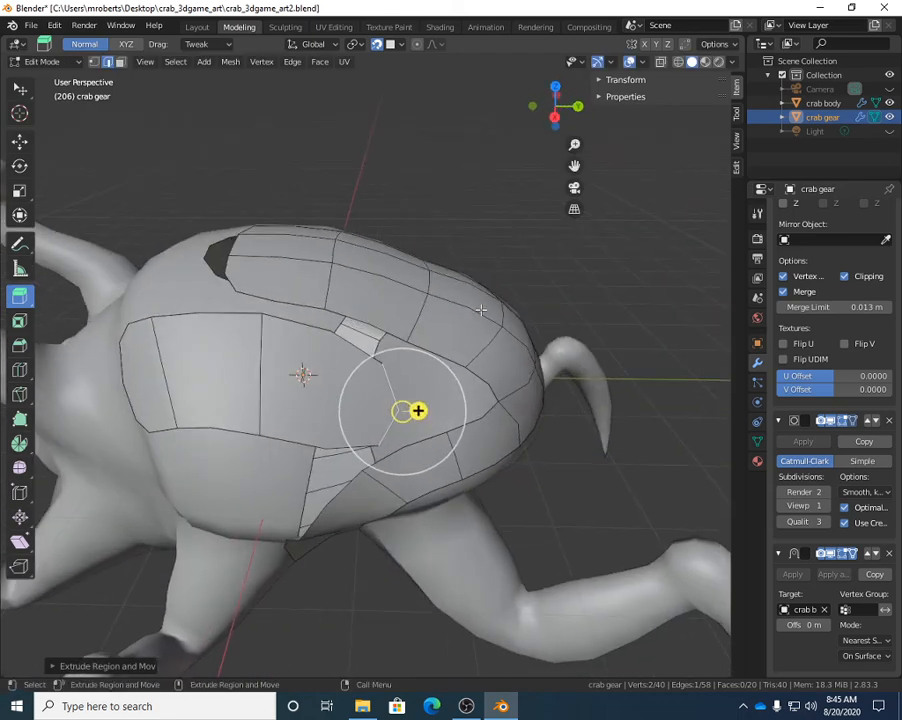
pyautogui.press('r')
pyautogui.moveTo(498, 299); pyautogui.dragTo(461, 338)
pyautogui.press('e')
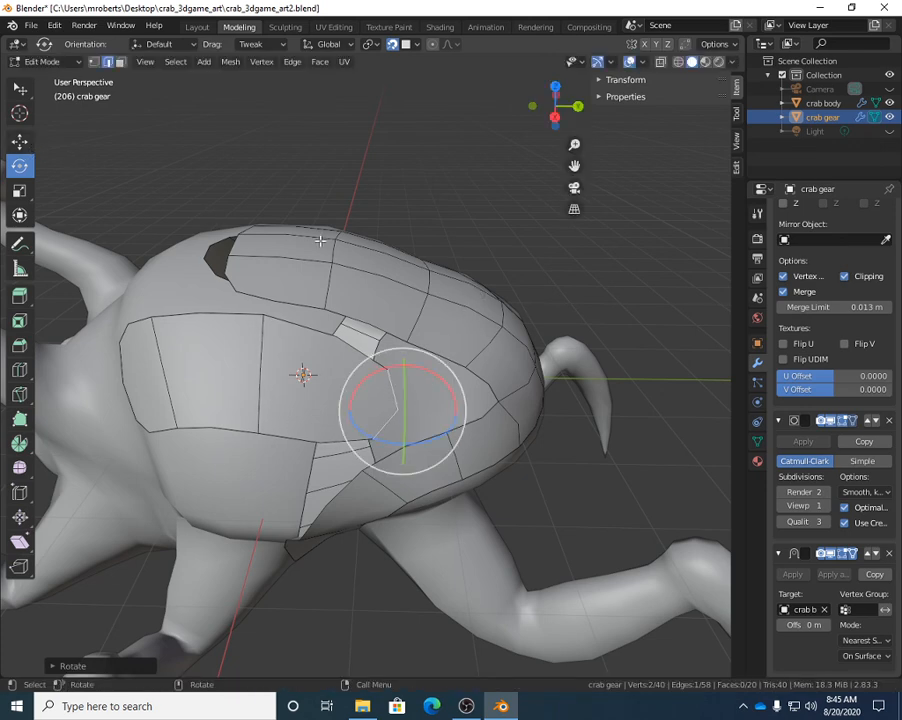
pyautogui.press('w')
pyautogui.press('e')
pyautogui.press('r')
pyautogui.press('w')
pyautogui.press('g')
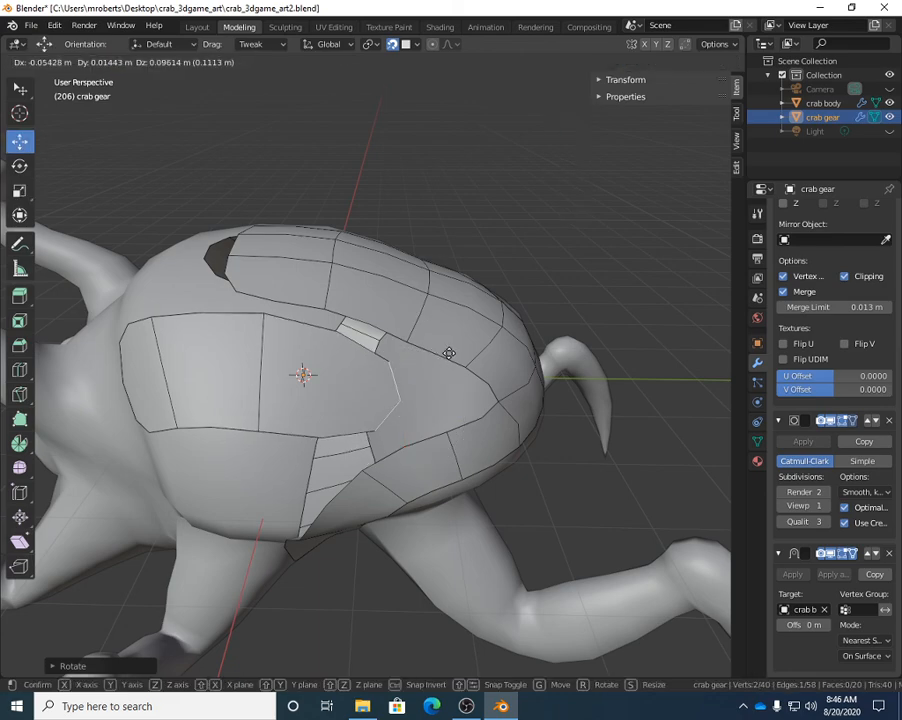
pyautogui.click(448, 360)
# Move the side plate's middle cross edge forward along the body surface.
pyautogui.moveTo(448, 360); pyautogui.dragTo(311, 305, button='middle')
pyautogui.press('space')
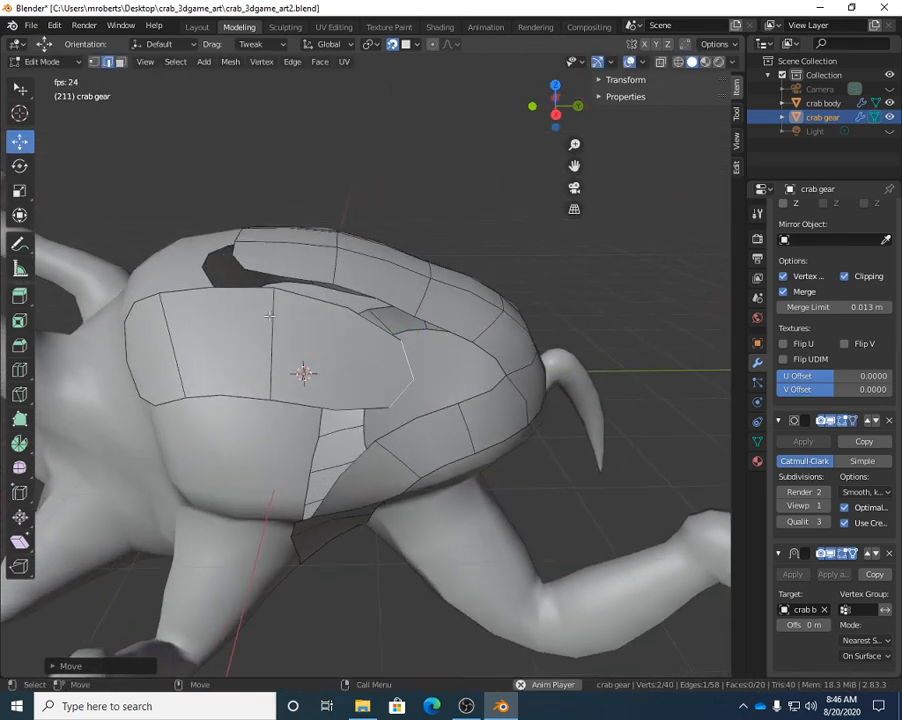
pyautogui.press('space')
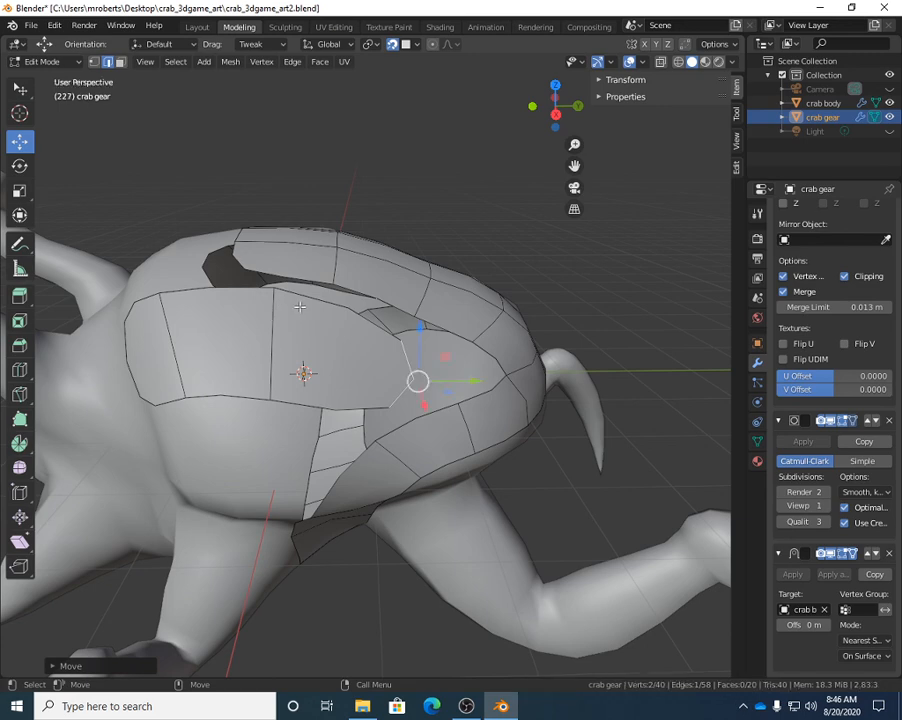
pyautogui.press('w')
pyautogui.press('g')
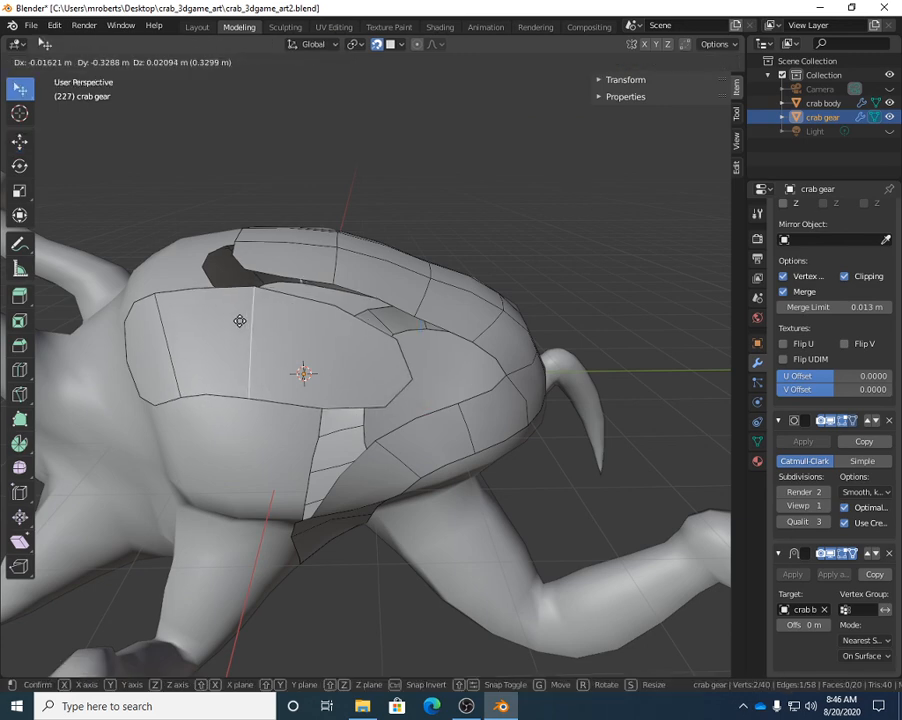
pyautogui.click(226, 320)
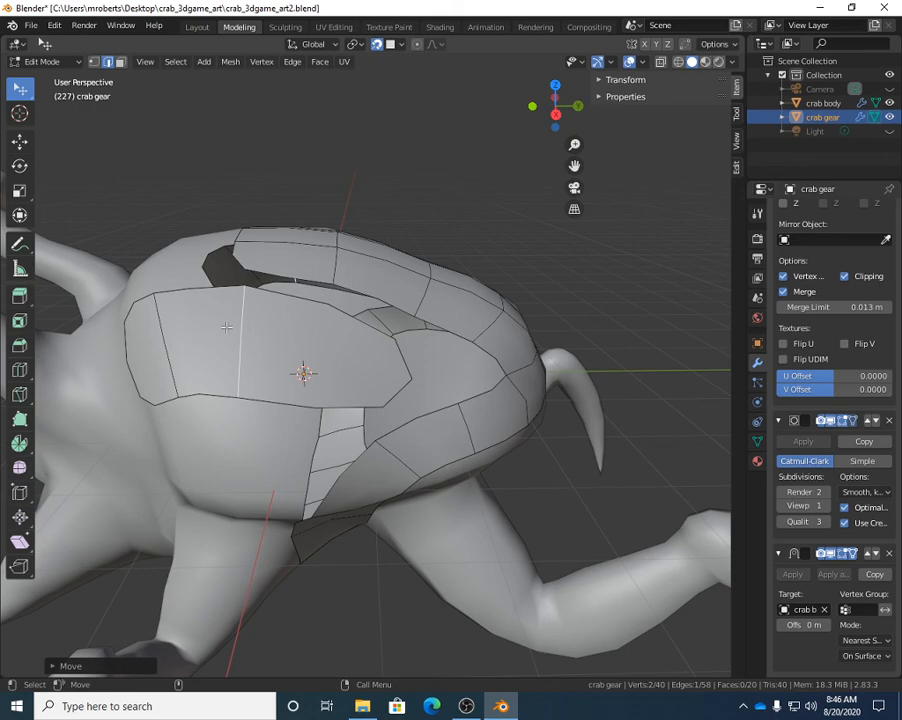
# Move the lower vertex of the side plate's middle cross edge upward and its upper vertex forward.
pyautogui.press('g')
pyautogui.click(245, 383)
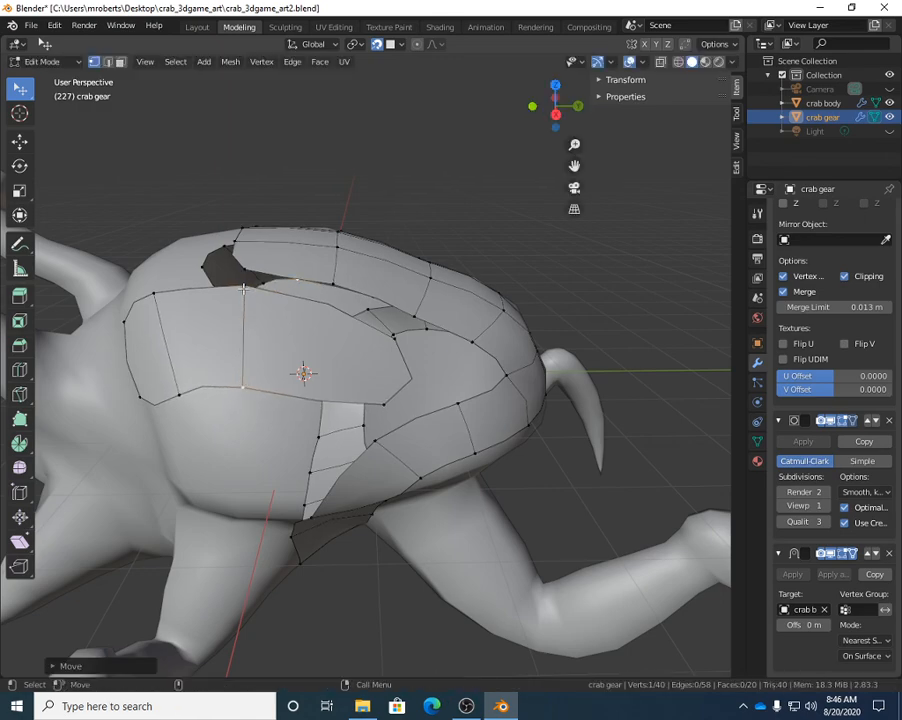
pyautogui.click(240, 283)
pyautogui.press('g')
pyautogui.click(227, 282)
# Adjust the upper and lower corner vertices at the side plate's rear end along the body surface.
pyautogui.moveTo(178, 292); pyautogui.dragTo(377, 365, button='middle')
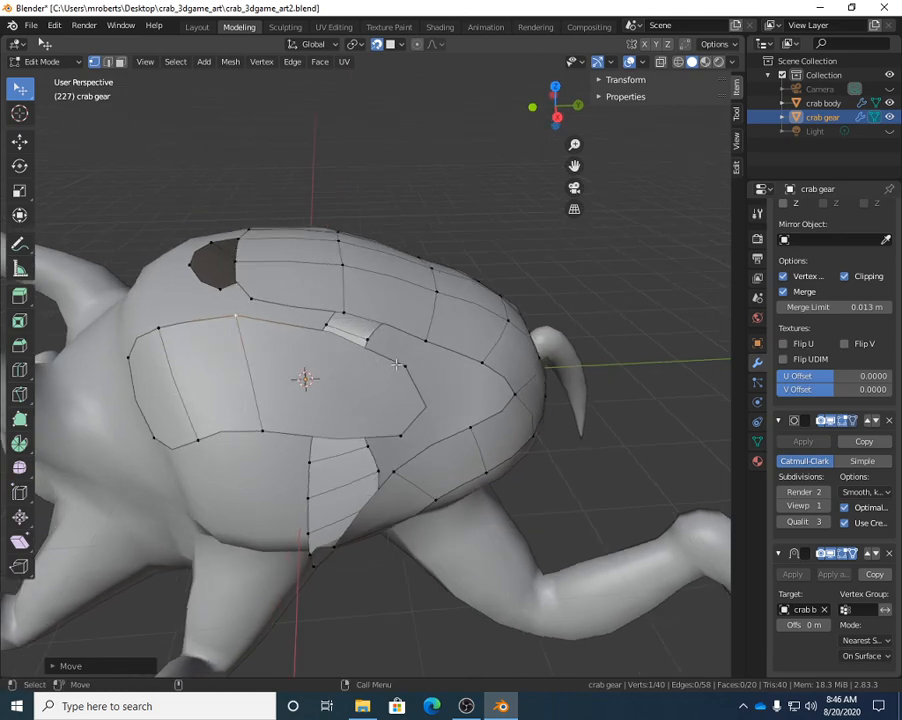
pyautogui.click(404, 364)
pyautogui.press('g')
pyautogui.click(482, 381)
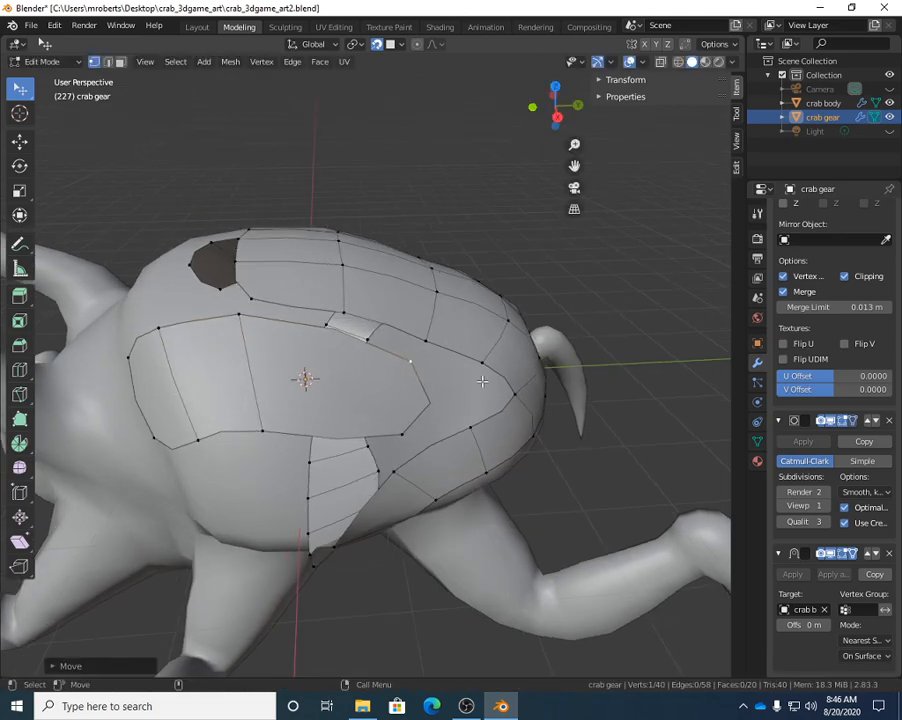
pyautogui.moveTo(400, 429); pyautogui.dragTo(318, 334, button='middle')
pyautogui.press('g')
pyautogui.click(375, 360)
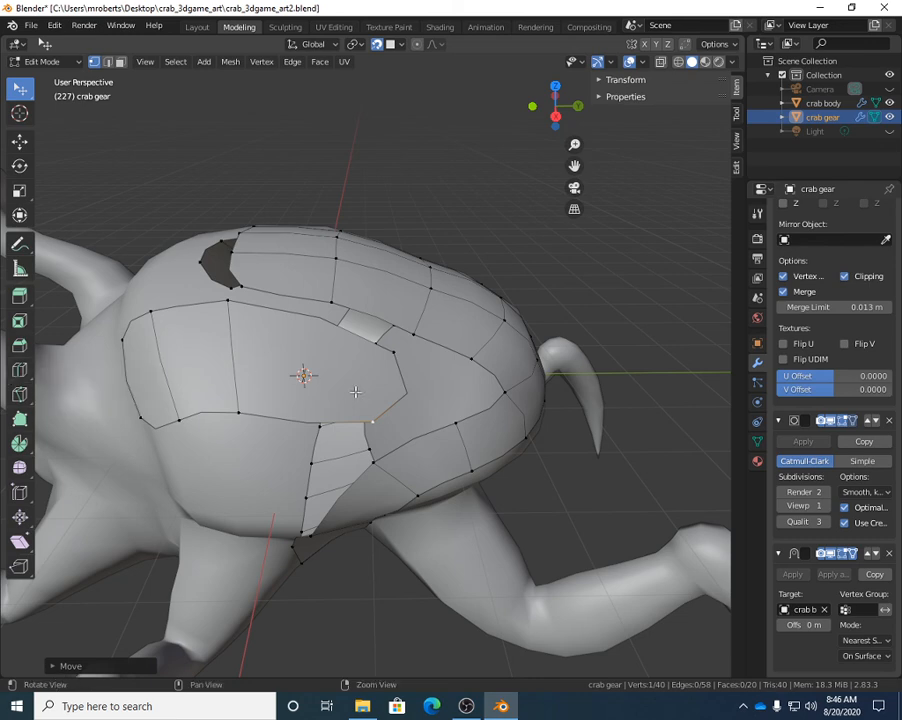
# Add a single vertical loop cut across the side plate's long rear face.
pyautogui.hotkey('alt', 'c')
pyautogui.moveTo(341, 322)
pyautogui.mouseDown()
pyautogui.moveTo(334, 325)
pyautogui.moveTo(348, 324)
pyautogui.moveTo(340, 326)
pyautogui.mouseUp()
pyautogui.moveTo(340, 326); pyautogui.dragTo(371, 357, button='middle')
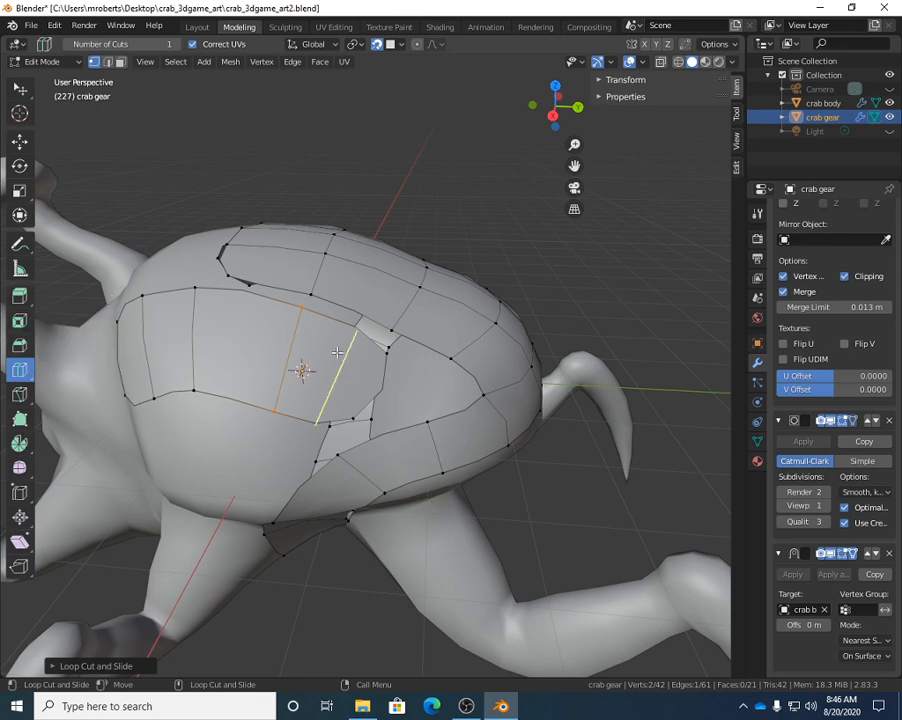
# Bridge the side plate's two upper edges to the two facing lower edges of the top shell plate with Bridge Edge Loops.
pyautogui.moveTo(450, 290); pyautogui.dragTo(447, 321, button='middle')
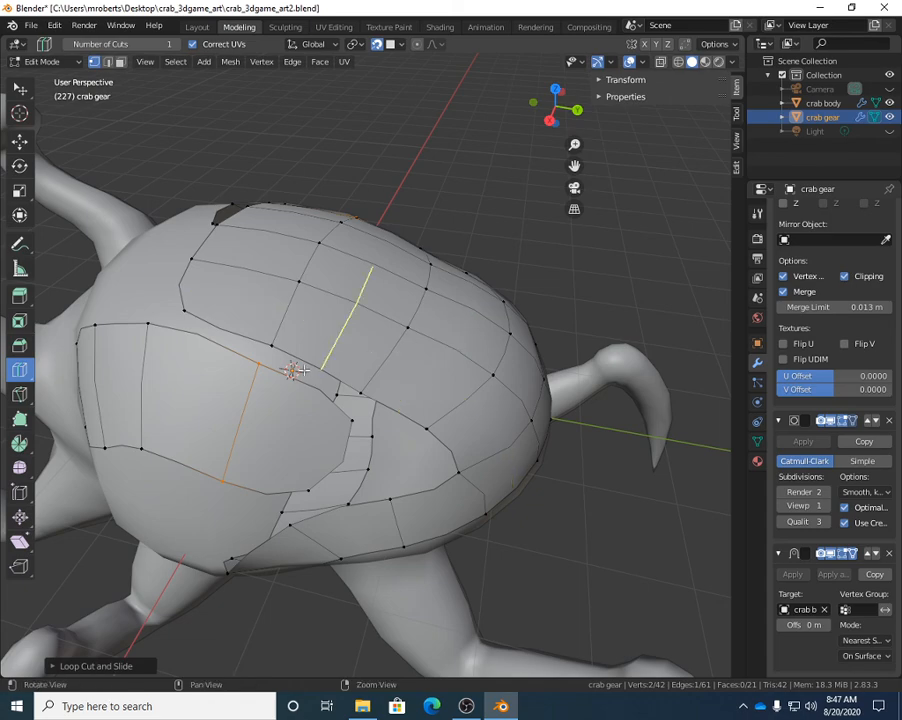
pyautogui.moveTo(295, 367); pyautogui.dragTo(289, 342, button='middle')
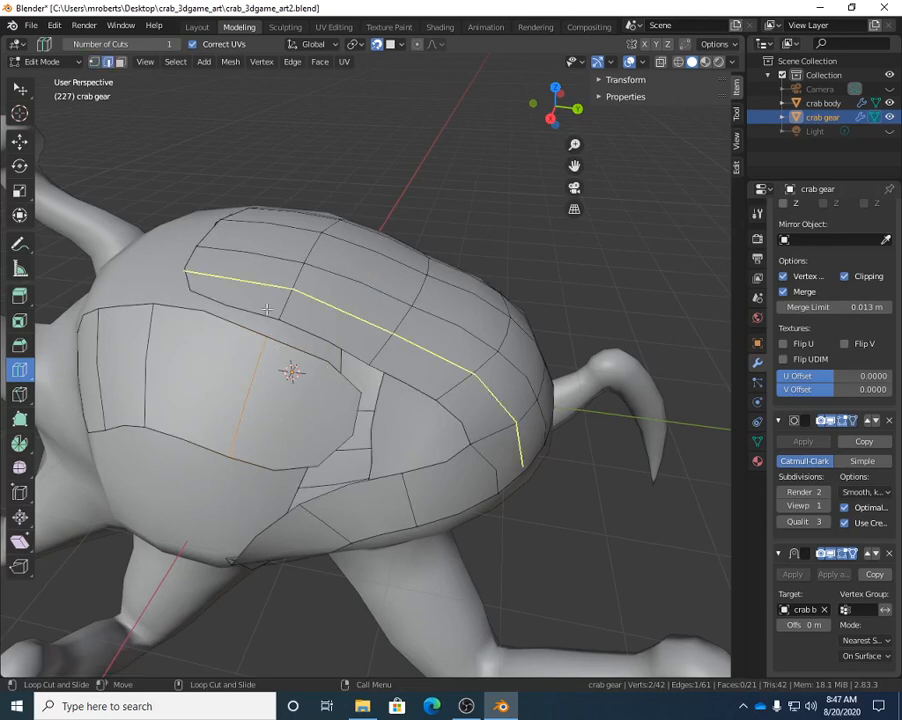
pyautogui.press('w')
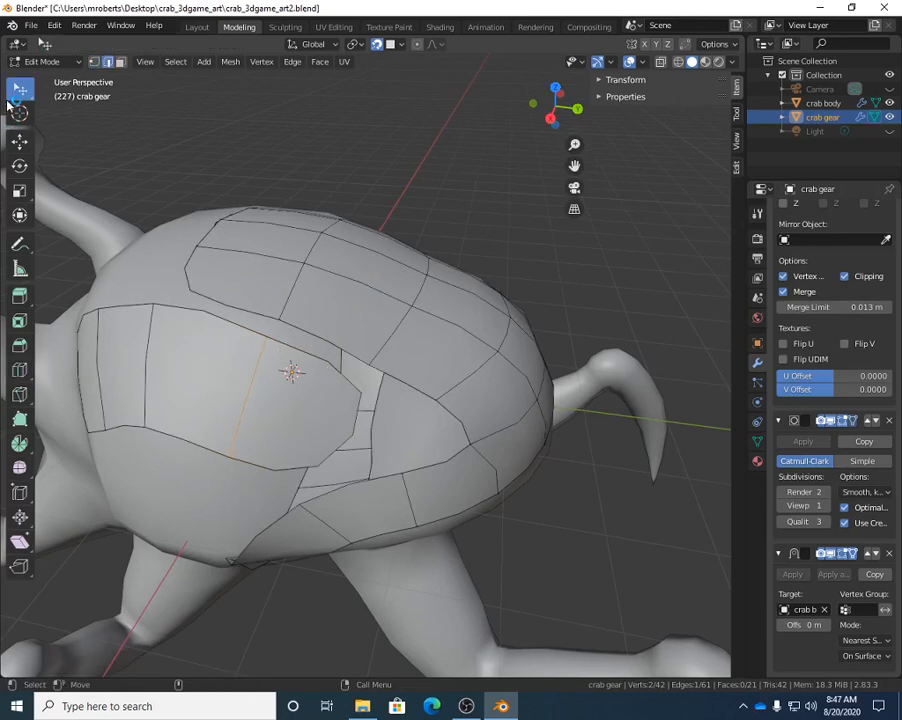
pyautogui.click(249, 329)
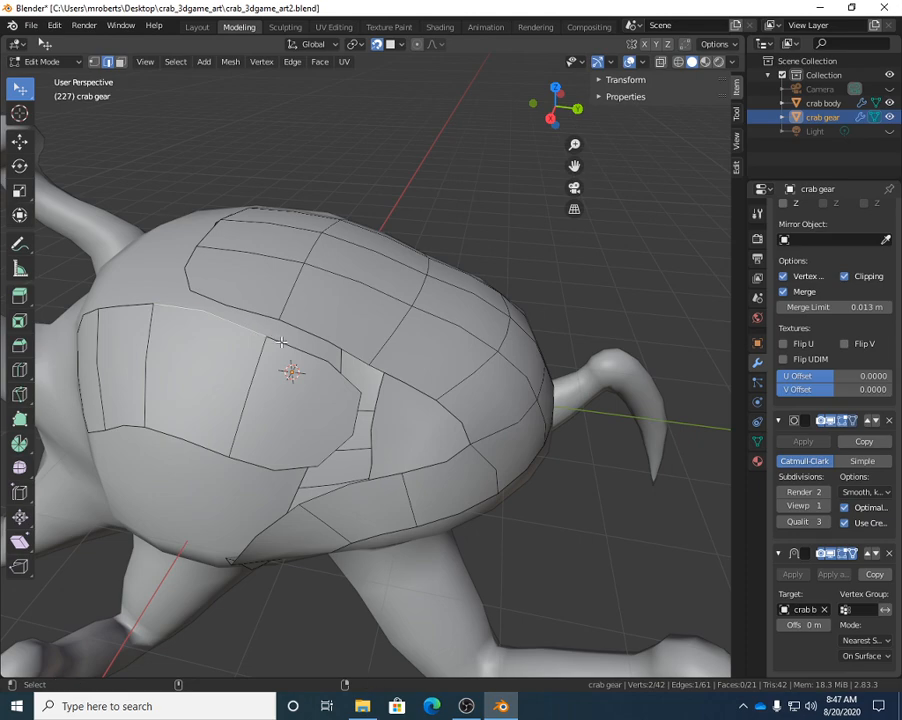
pyautogui.keyDown('shift'); pyautogui.click(279, 339); pyautogui.keyUp('shift')
pyautogui.keyDown('shift'); pyautogui.click(294, 325); pyautogui.keyUp('shift')
pyautogui.keyDown('shift'); pyautogui.click(266, 313); pyautogui.keyUp('shift')
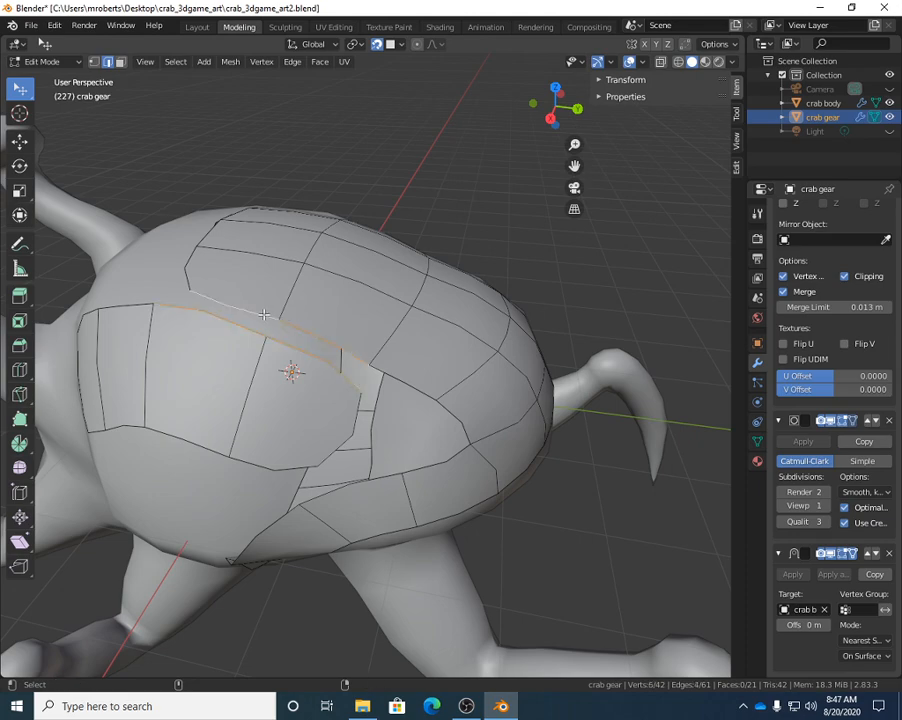
pyautogui.moveTo(299, 349); pyautogui.dragTo(214, 290, button='middle')
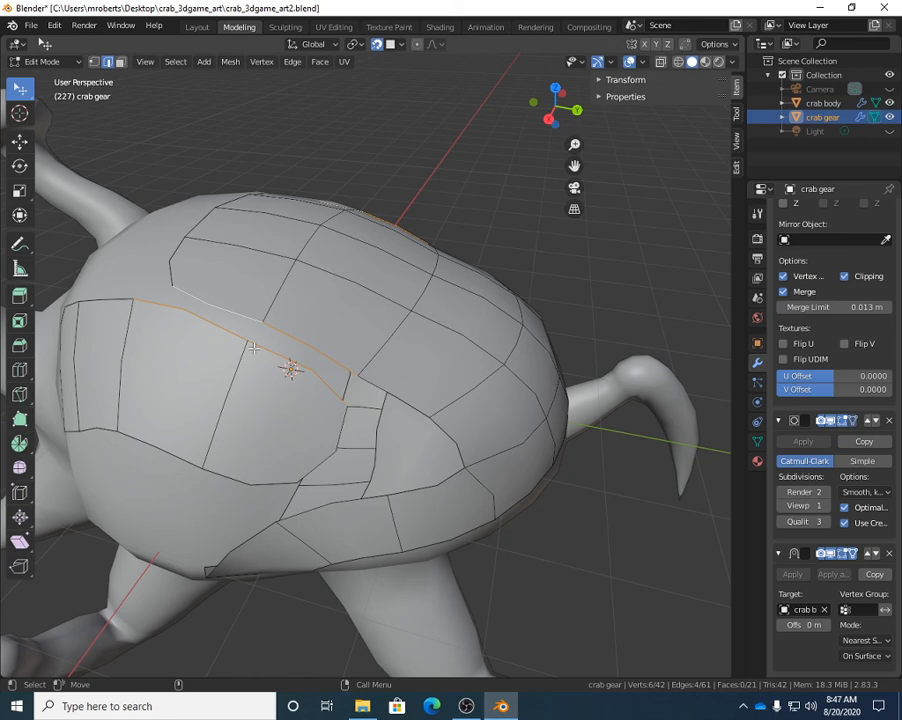
pyautogui.rightClick(500, 224)
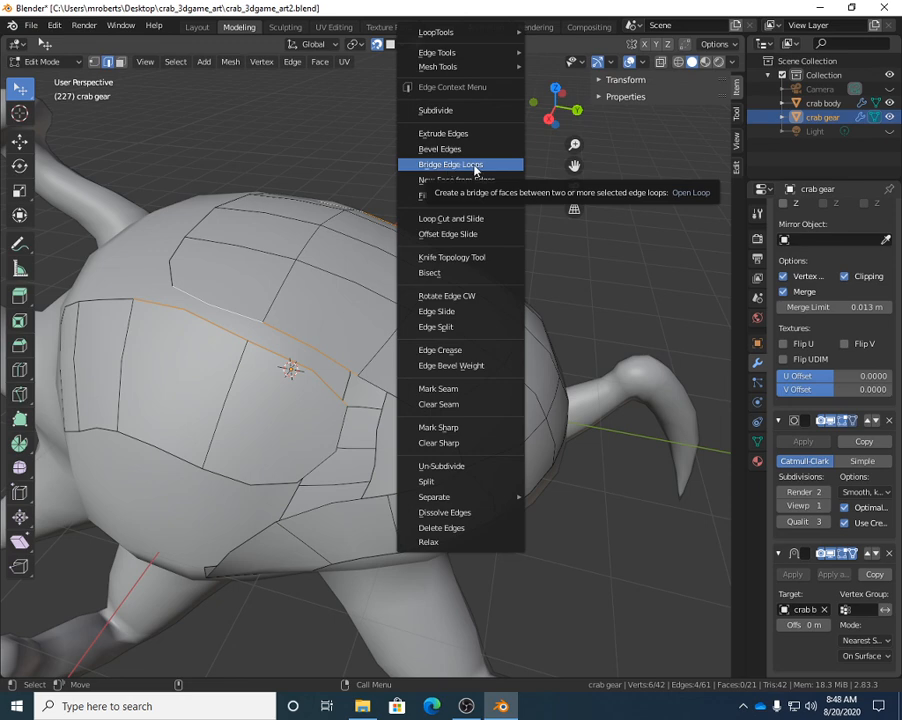
pyautogui.click(455, 166)
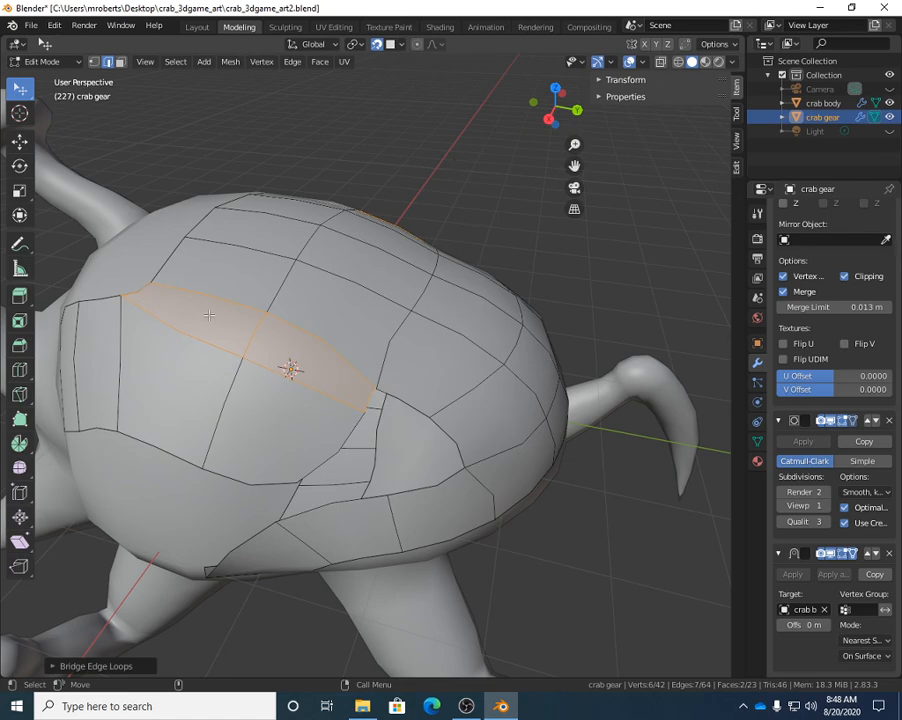
# Reshape the side plate's front end by moving its upper and front edges back and down over the body.
pyautogui.moveTo(291, 348); pyautogui.dragTo(306, 332, button='middle')
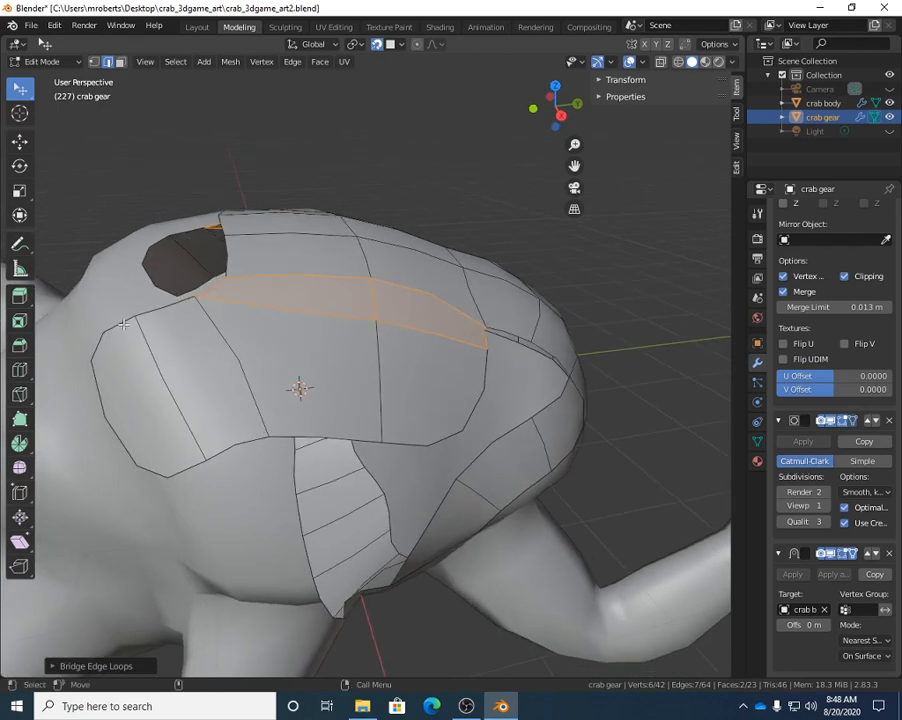
pyautogui.moveTo(116, 325); pyautogui.dragTo(144, 366)
pyautogui.moveTo(167, 312); pyautogui.dragTo(181, 341)
pyautogui.moveTo(122, 374); pyautogui.dragTo(127, 382)
# Adjust the side plate's lower rear edge and nearby lower vertex to smooth its bottom outline.
pyautogui.moveTo(235, 381)
pyautogui.mouseDown(button='middle')
pyautogui.moveTo(350, 390)
pyautogui.moveTo(245, 381)
pyautogui.mouseUp(button='middle')
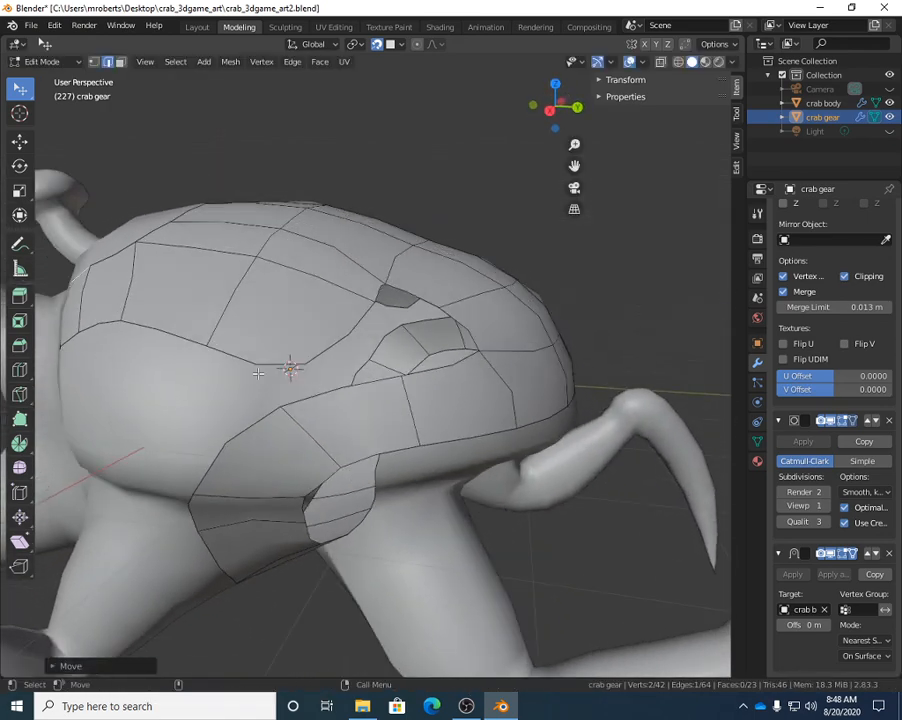
pyautogui.moveTo(270, 364); pyautogui.dragTo(355, 336)
pyautogui.moveTo(249, 339); pyautogui.dragTo(254, 348)
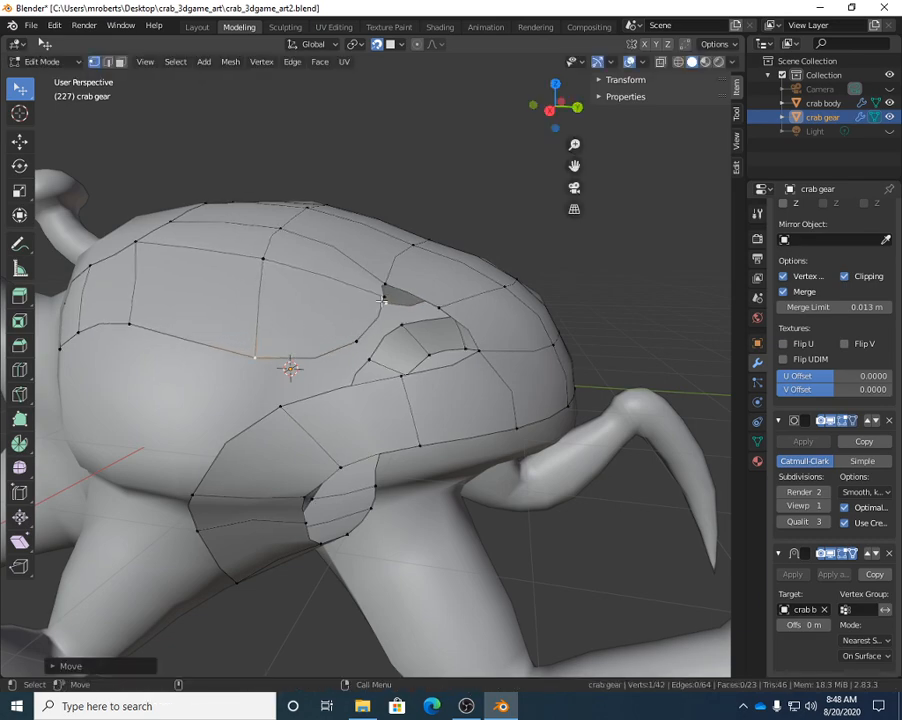
# Reposition the vertices around the gap between the side plate's rear end and the rear shell plates.
pyautogui.moveTo(254, 348); pyautogui.dragTo(305, 332, button='middle')
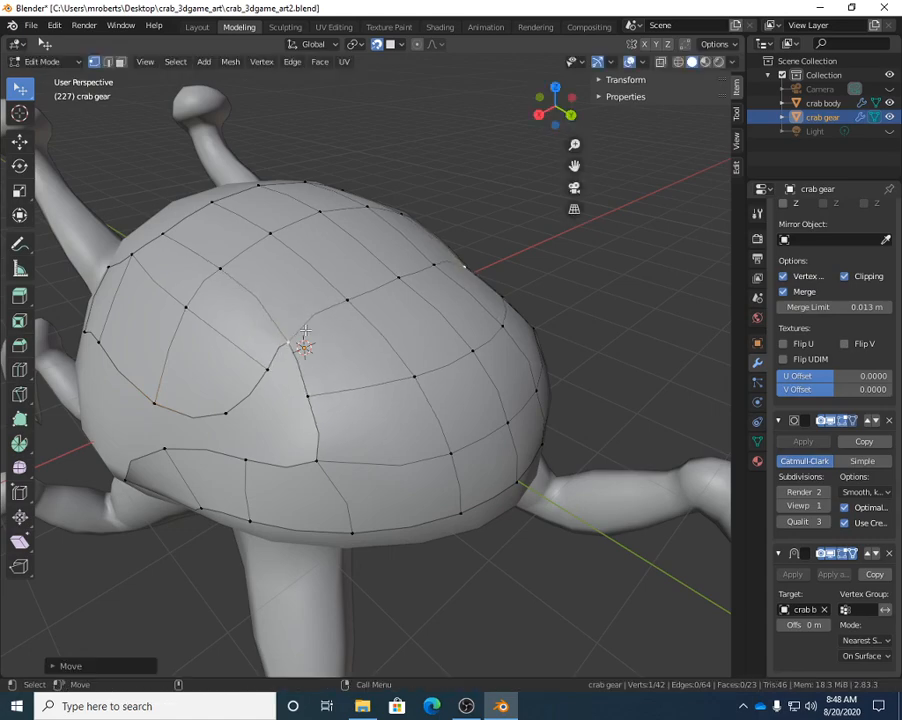
pyautogui.moveTo(301, 393); pyautogui.dragTo(337, 382)
pyautogui.moveTo(318, 460); pyautogui.dragTo(350, 462)
pyautogui.moveTo(350, 462); pyautogui.dragTo(330, 326, button='middle')
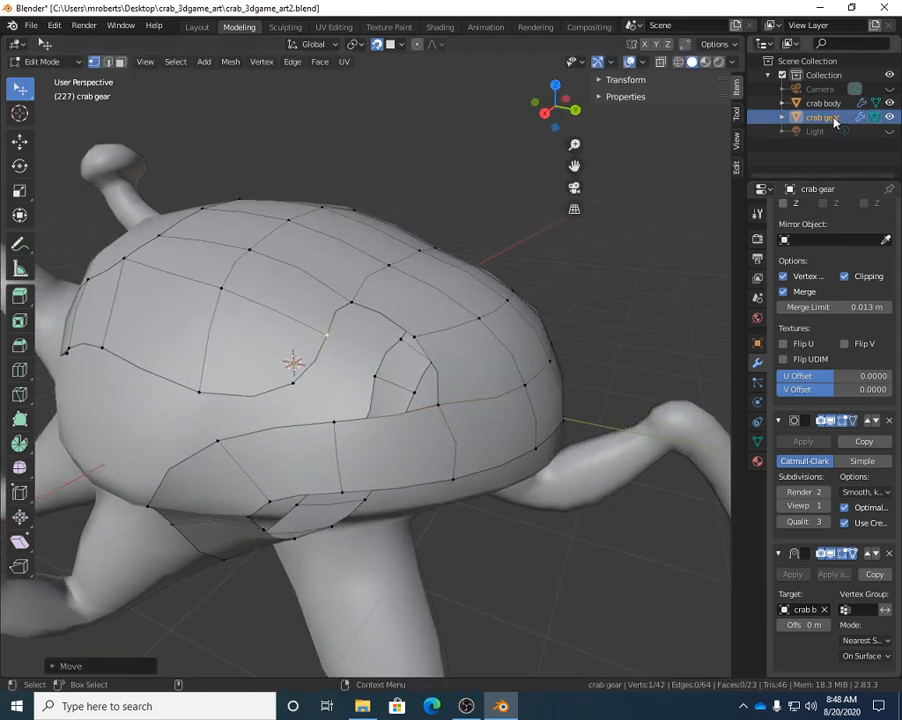
# Compare the crab gear's viewport display with In Front off and on, leaving the option enabled.
pyautogui.click(758, 343)
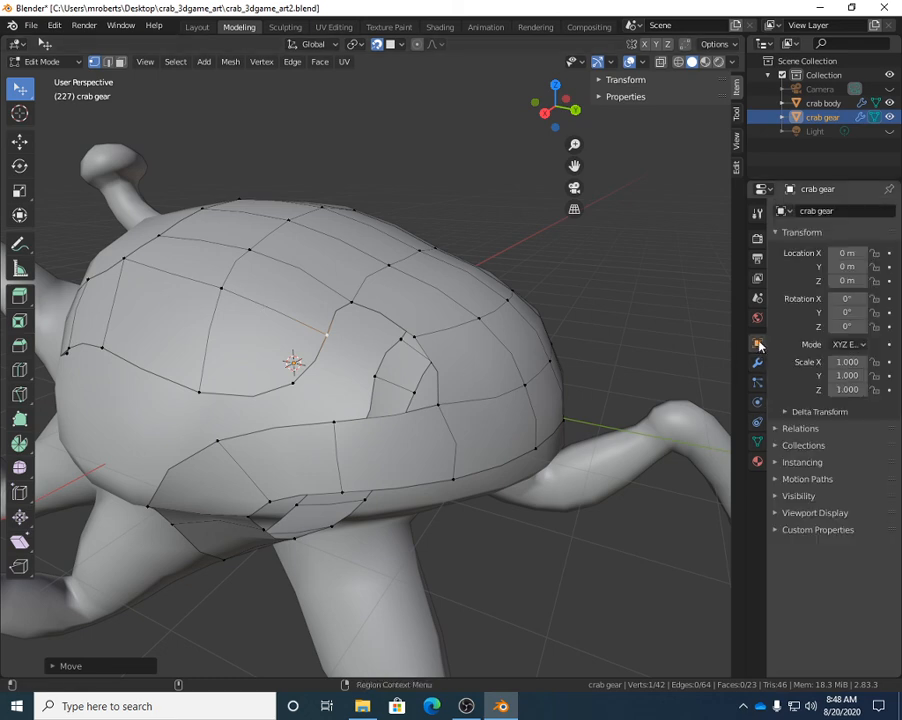
pyautogui.click(775, 513)
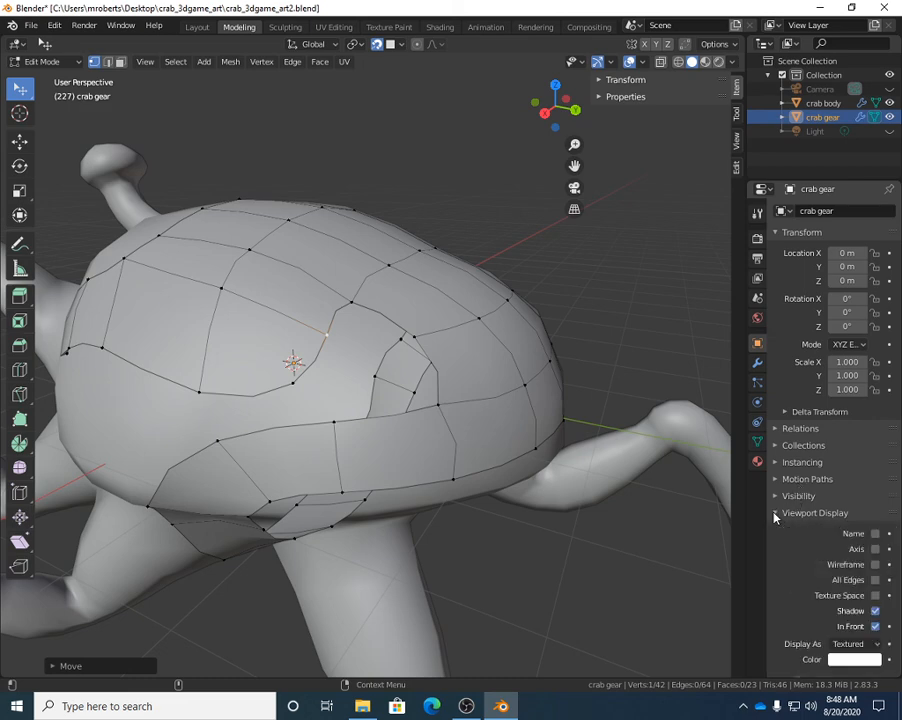
pyautogui.click(876, 626)
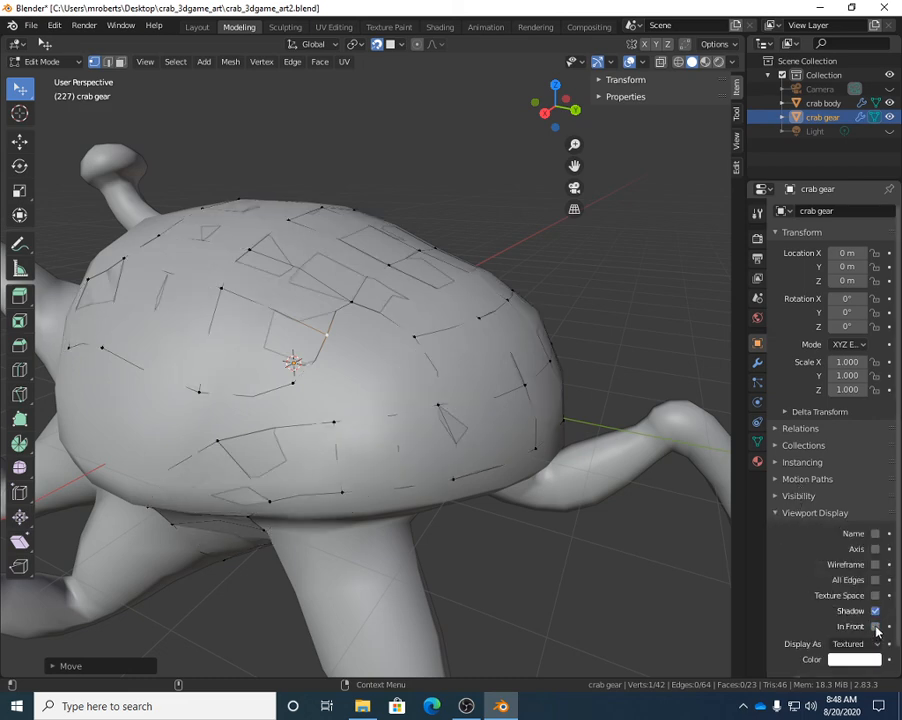
pyautogui.click(876, 626)
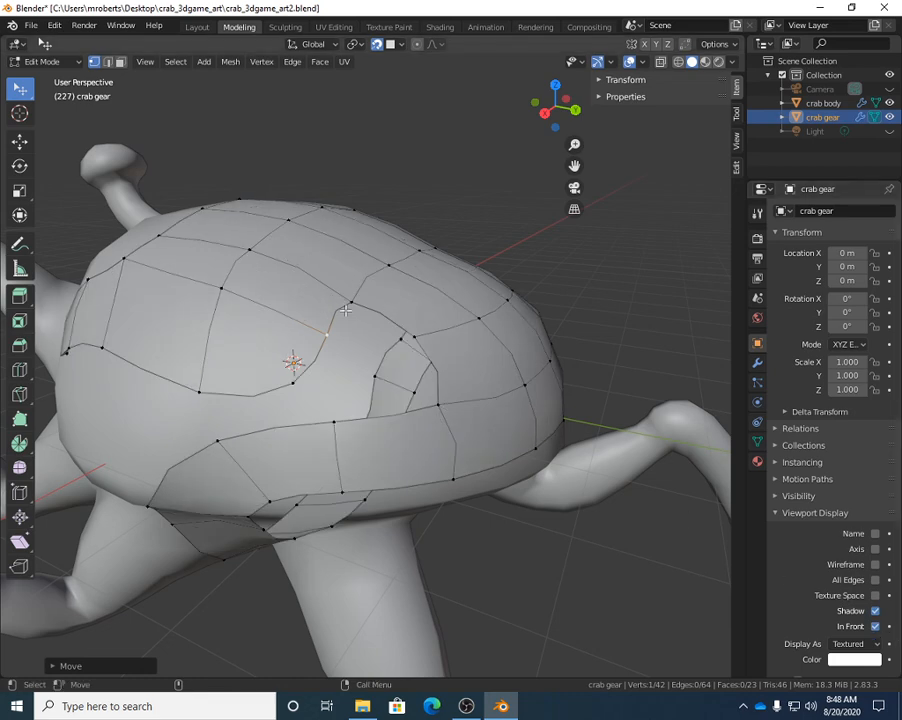
pyautogui.click(876, 626)
pyautogui.click(876, 626)
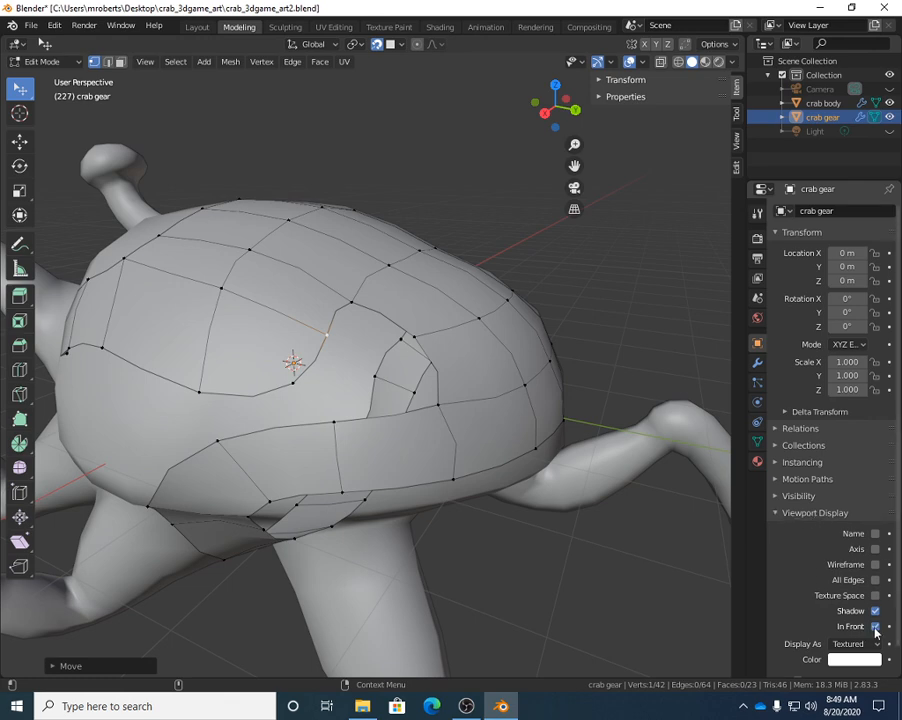
pyautogui.click(783, 514)
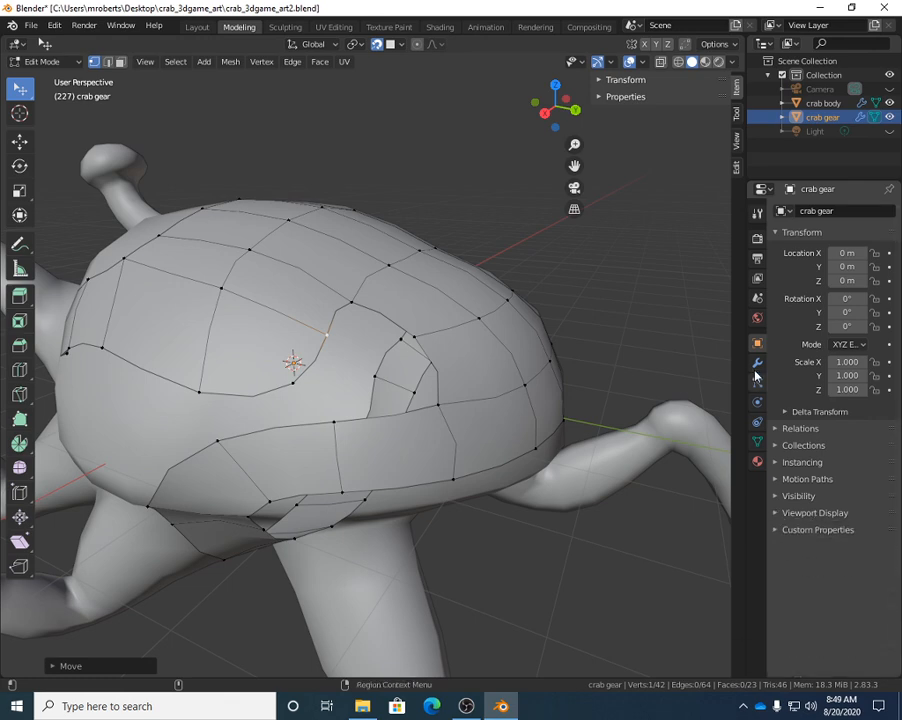
# Bridge the shell plate's lower edge to the side plate's facing upper edge with Bridge Edge Loops, displaying the gear's modifiers beforehand.
pyautogui.click(757, 364)
pyautogui.moveTo(262, 372); pyautogui.dragTo(283, 378, button='middle')
pyautogui.press('2')
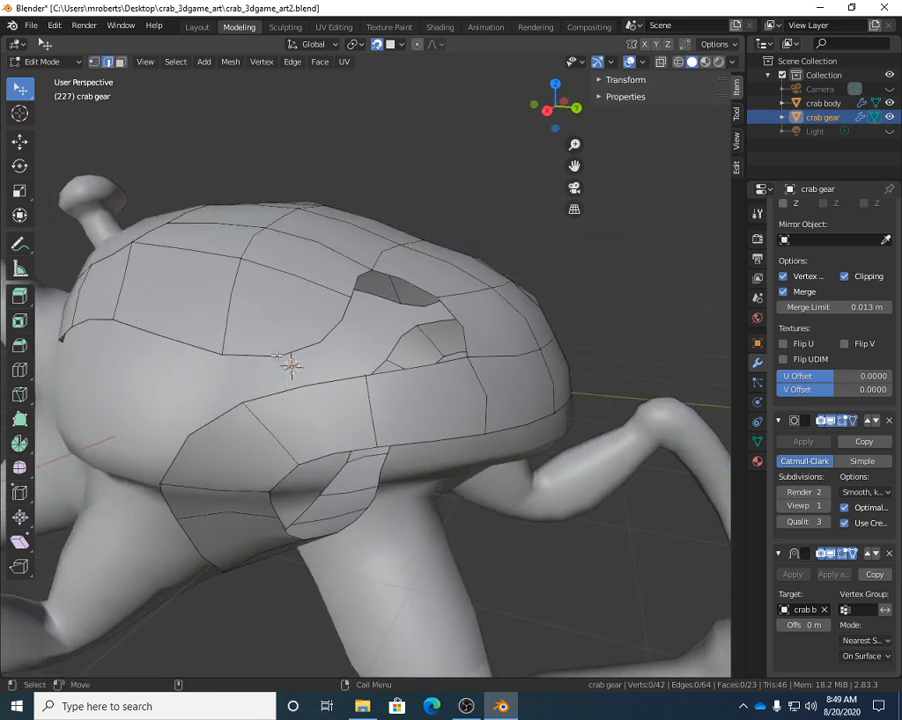
pyautogui.keyDown('alt'); pyautogui.click(279, 352); pyautogui.keyUp('alt')
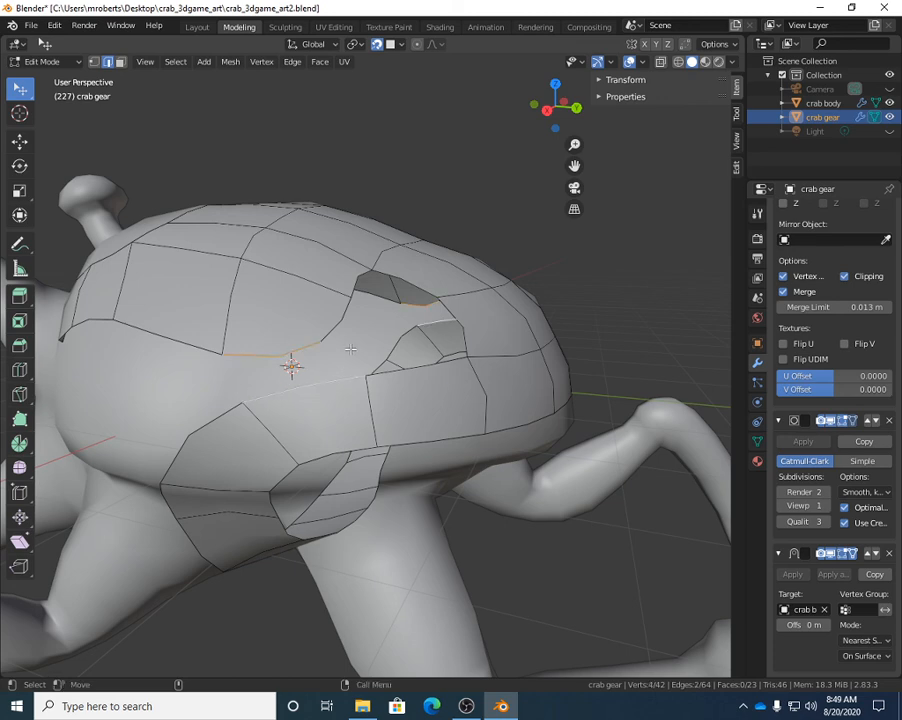
pyautogui.rightClick(350, 349)
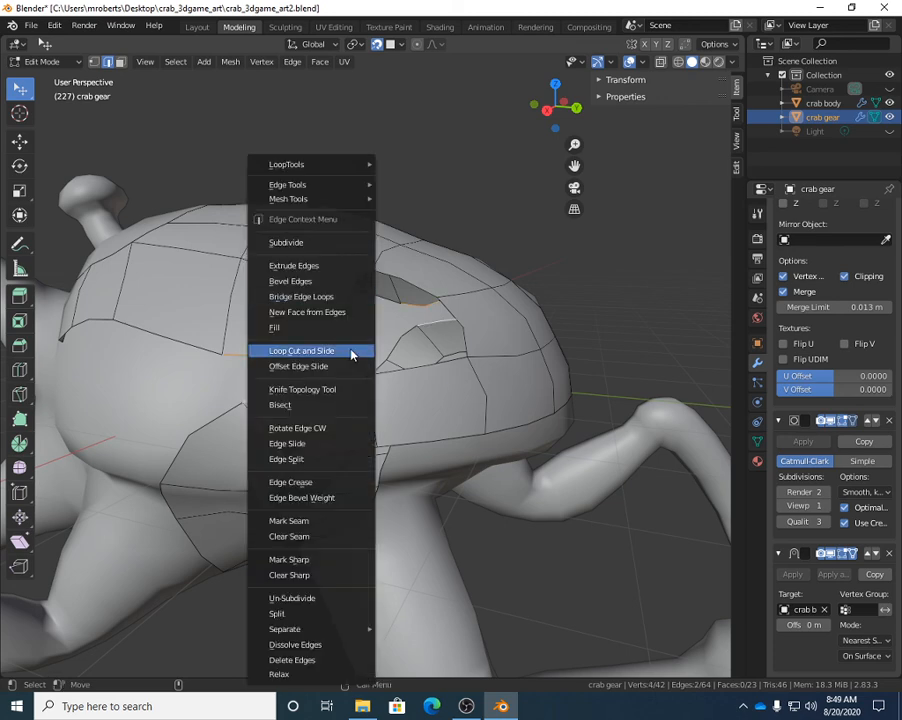
pyautogui.click(300, 297)
# Fill the six-edged hole between the shell and side plates with a new face made from its boundary edge loop.
pyautogui.moveTo(330, 357); pyautogui.dragTo(355, 413, button='middle')
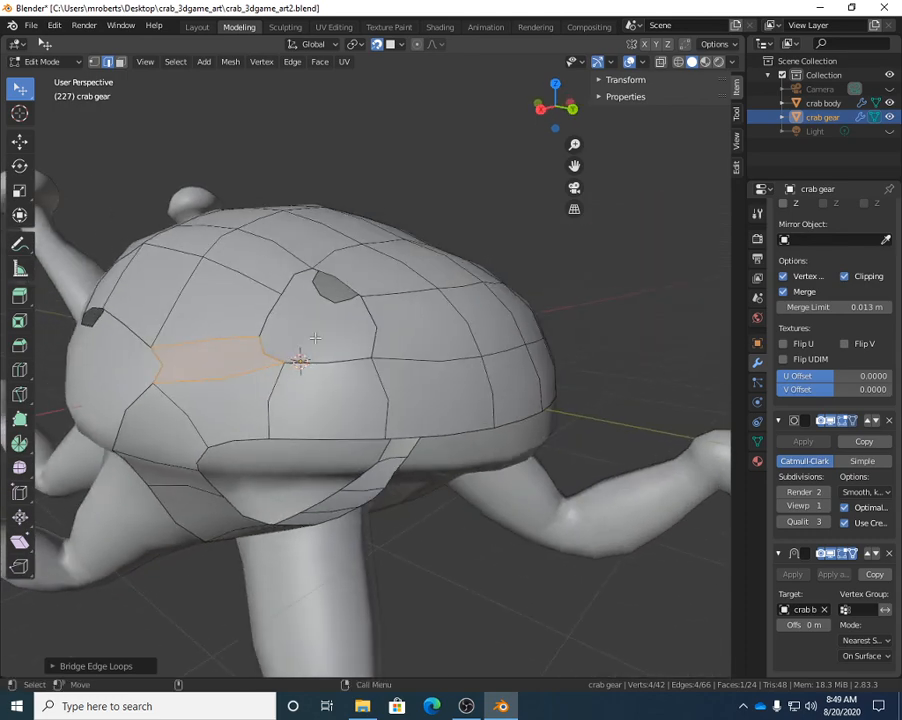
pyautogui.click(276, 302)
pyautogui.keyDown('alt'); pyautogui.click(276, 302); pyautogui.keyUp('alt')
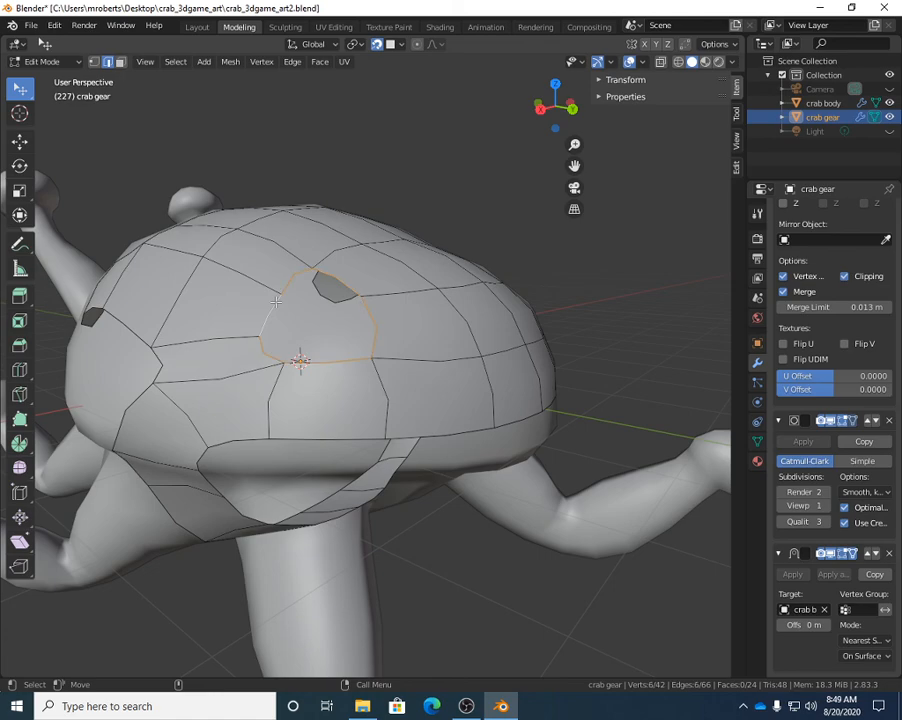
pyautogui.moveTo(288, 352); pyautogui.dragTo(465, 363, button='middle')
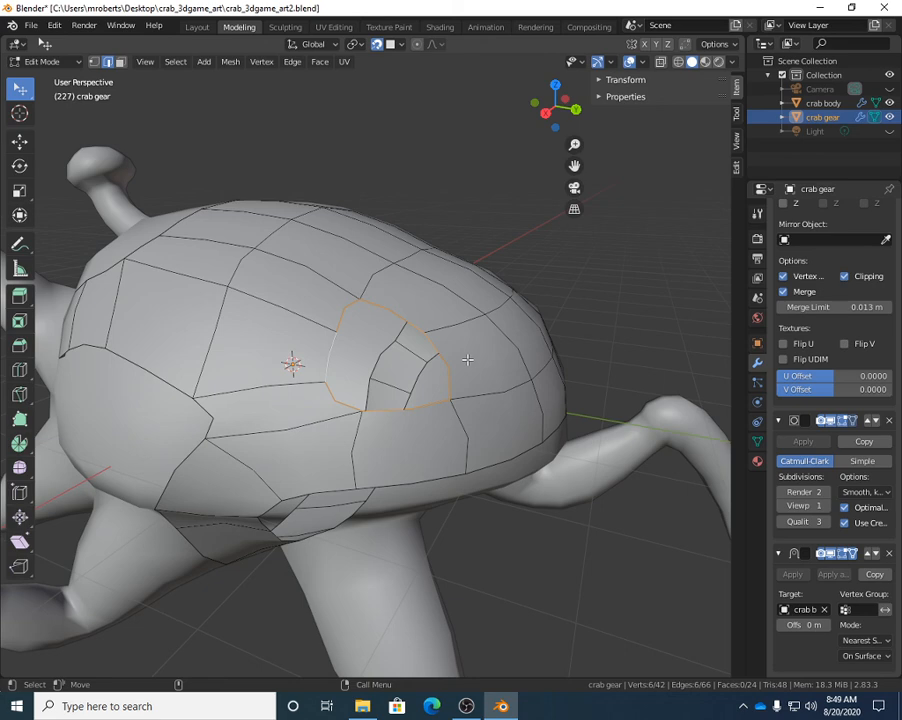
pyautogui.rightClick(441, 280)
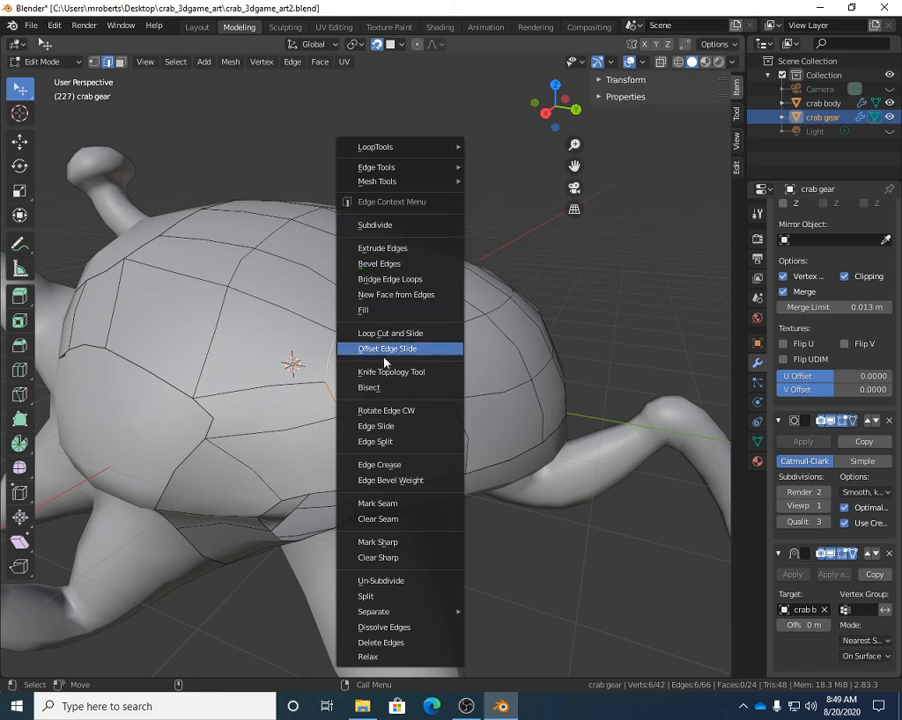
pyautogui.click(419, 296)
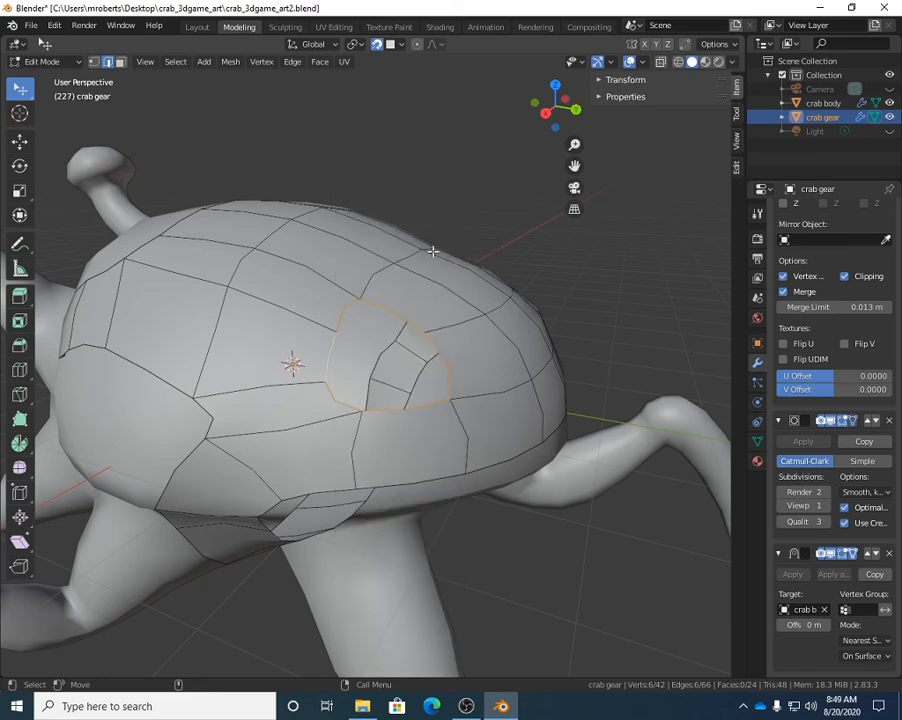
pyautogui.press('1')
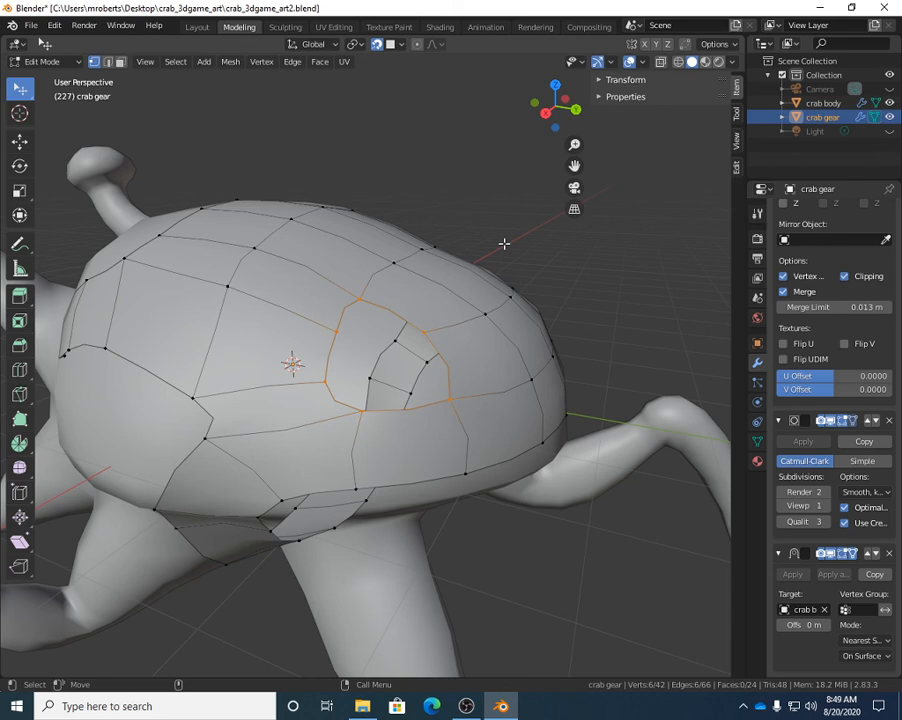
pyautogui.rightClick(465, 267)
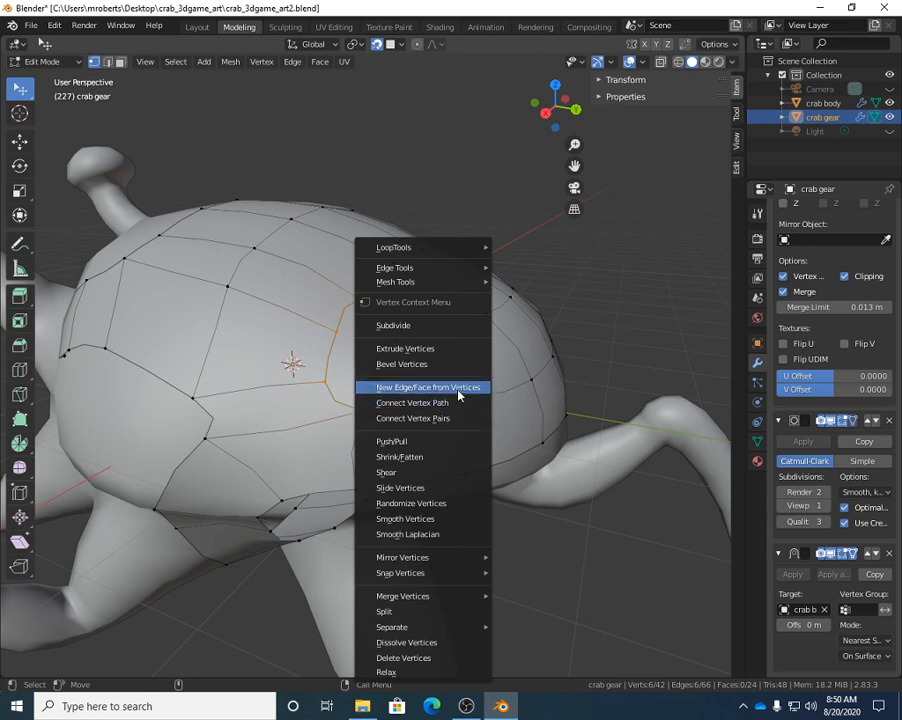
pyautogui.click(458, 389)
pyautogui.press('2')
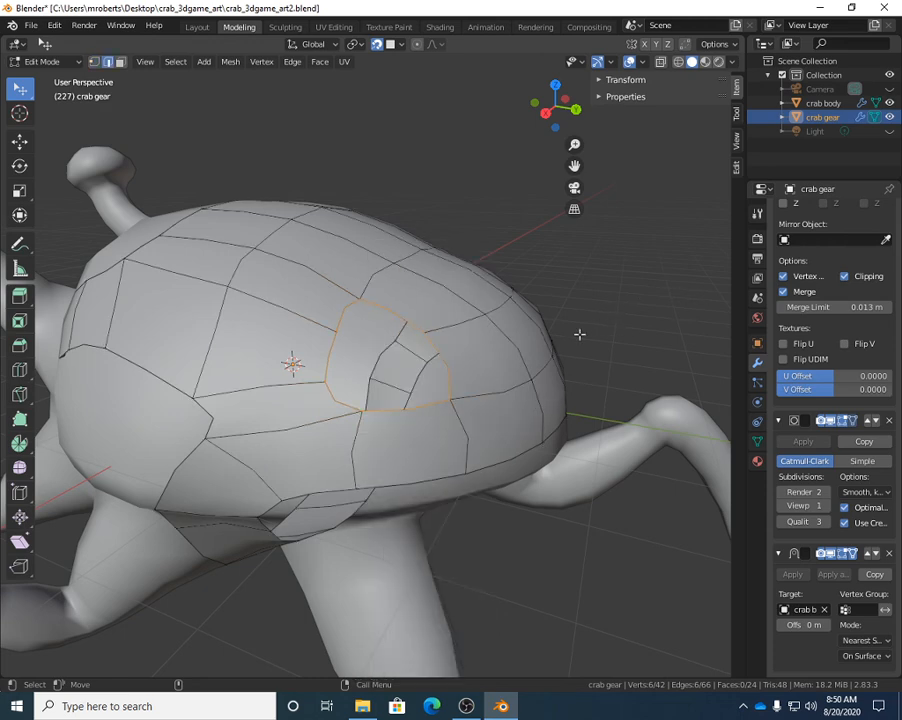
pyautogui.rightClick(498, 253)
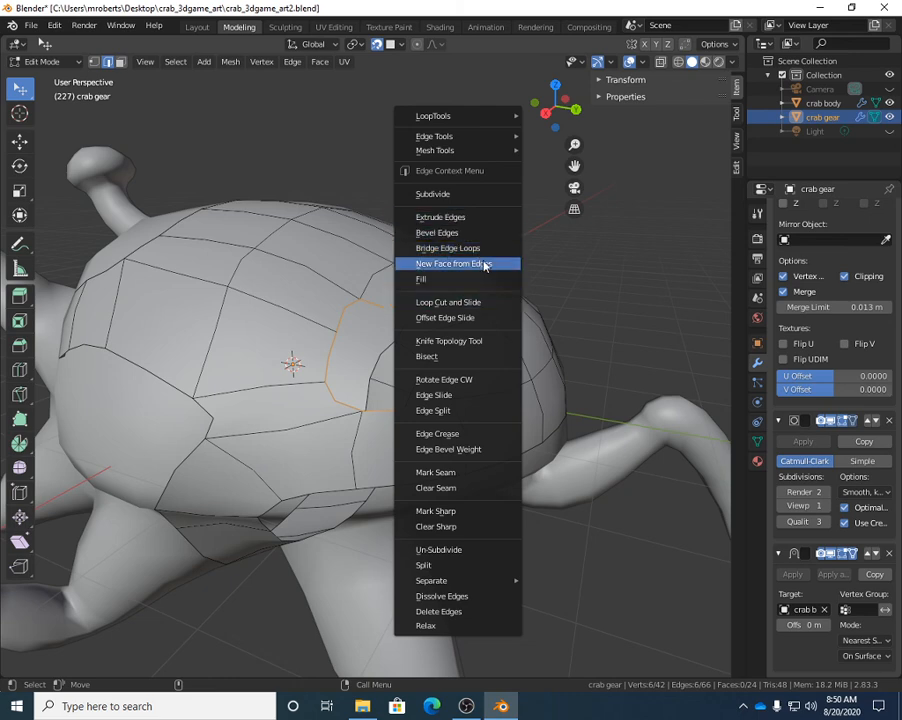
pyautogui.click(485, 264)
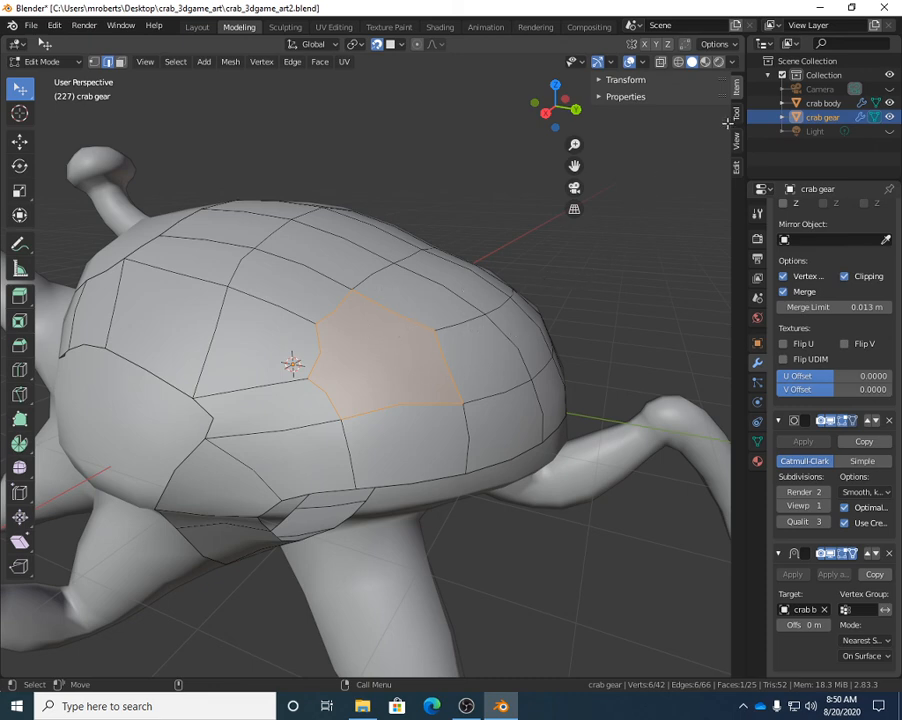
# Show the Mesh Tools and LoopTools commands available for editing the mesh.
pyautogui.click(736, 168)
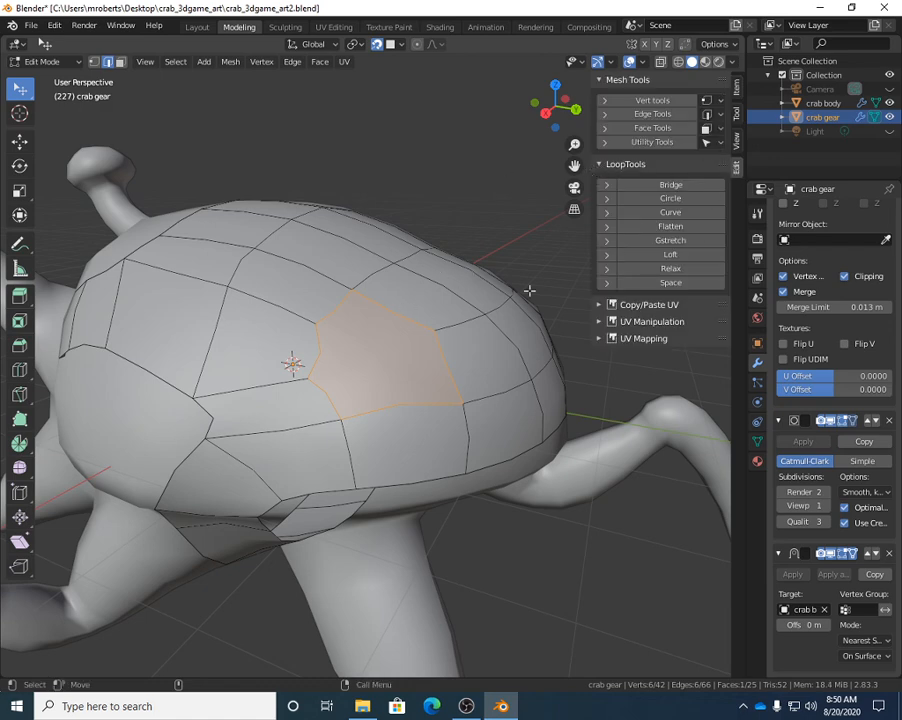
pyautogui.click(602, 129)
pyautogui.click(602, 129)
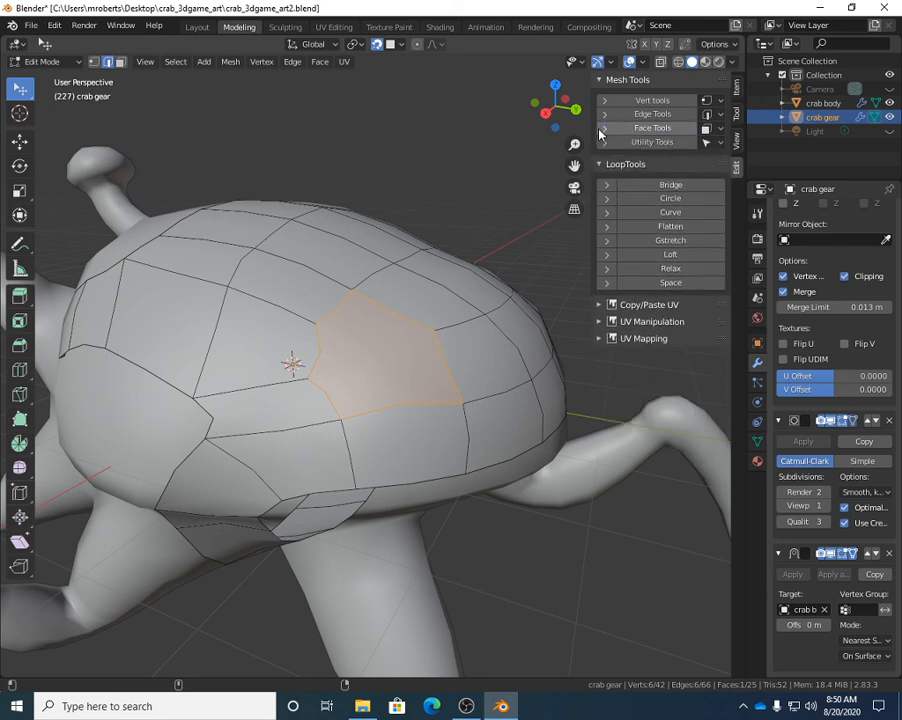
# Open the preferences and review the keymap and navigation settings.
pyautogui.click(60, 27)
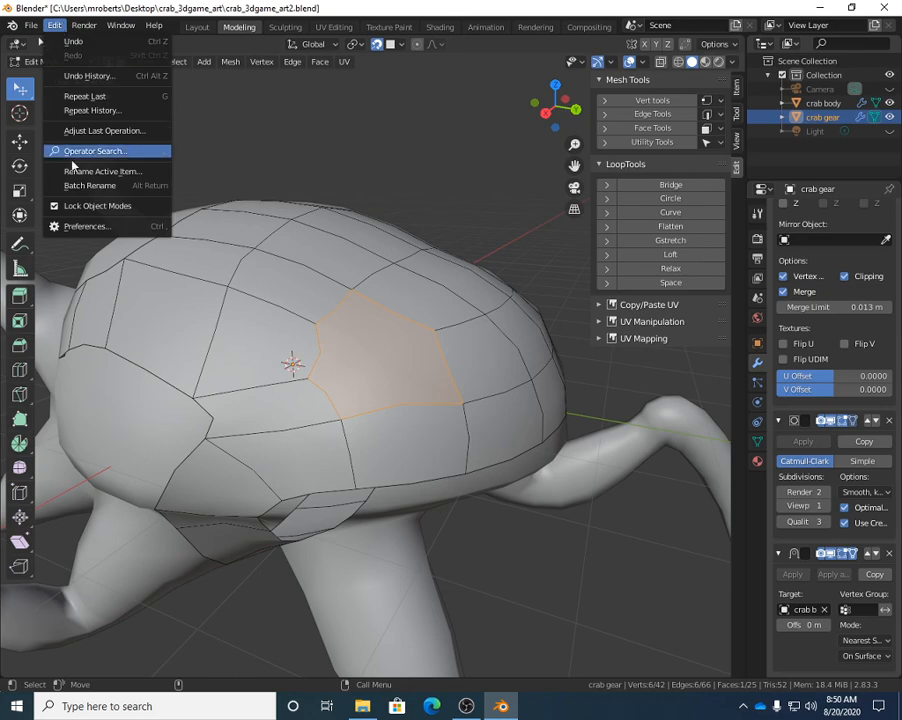
pyautogui.click(90, 224)
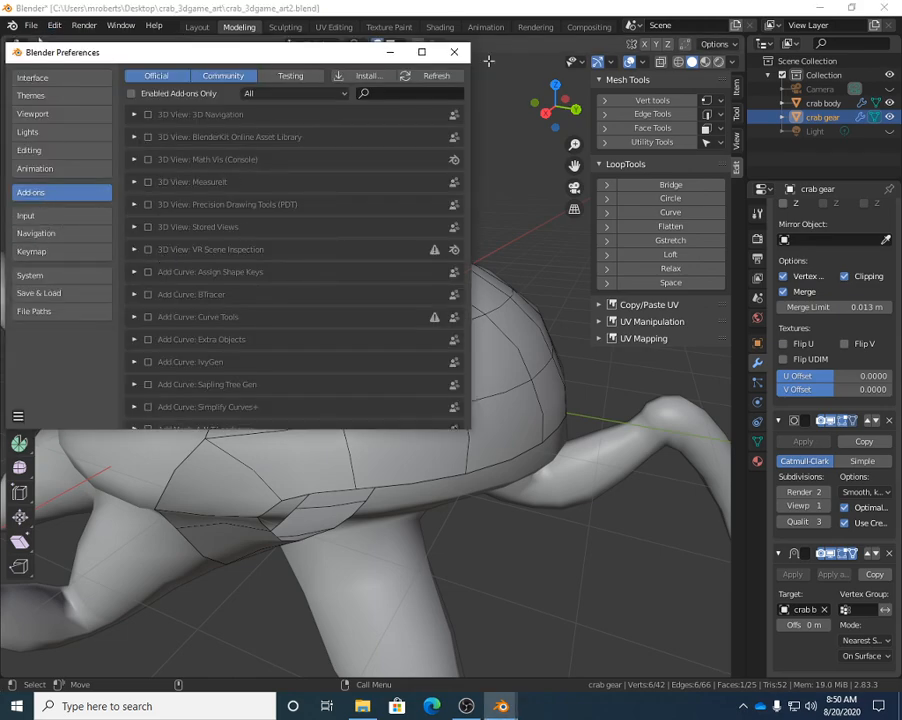
pyautogui.click(454, 52)
pyautogui.click(55, 25)
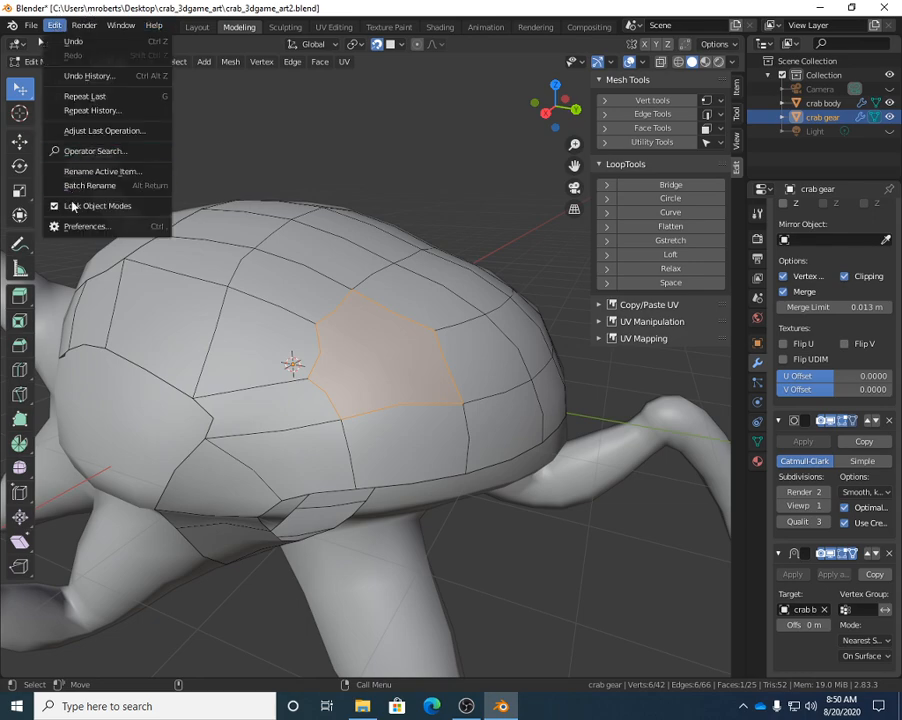
pyautogui.click(64, 224)
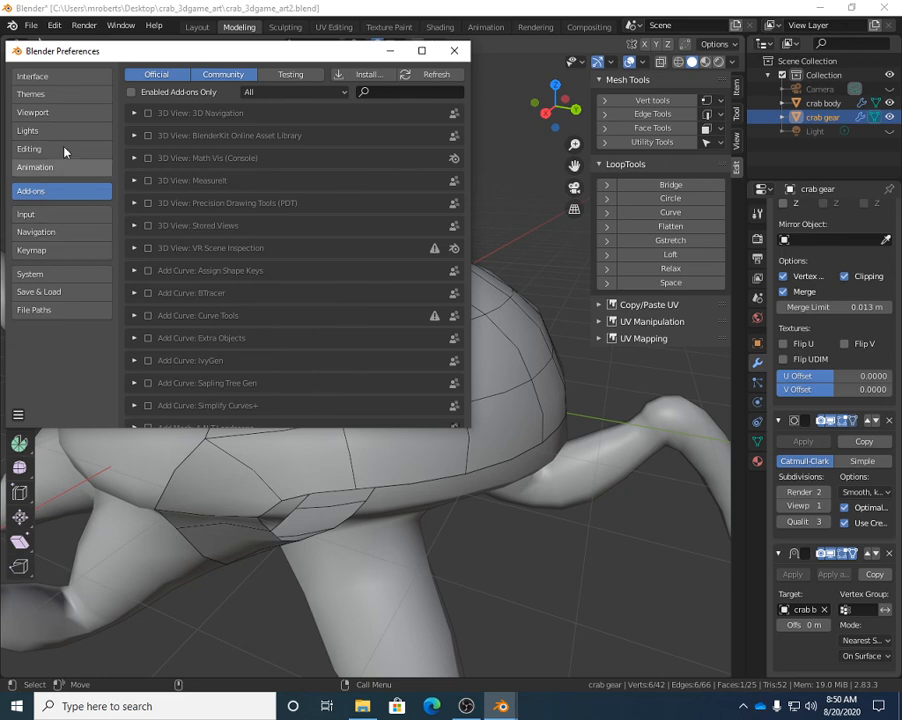
pyautogui.click(44, 251)
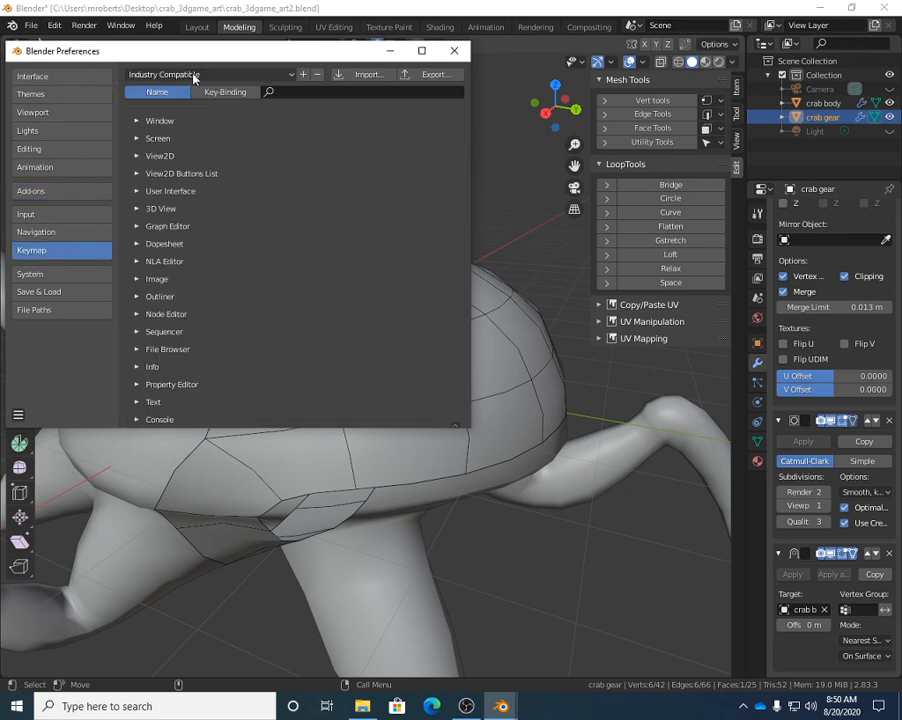
pyautogui.click(57, 235)
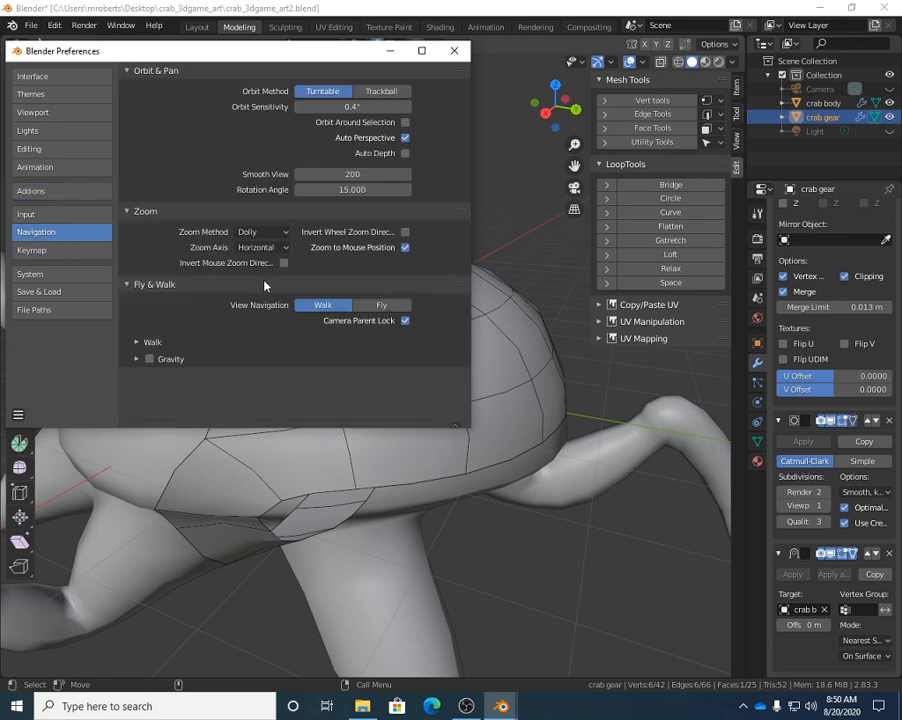
# Examine the Edit Mesh Tools, LoopTools, Bool Tool and Magic UV entries in the full list of add-ons.
pyautogui.click(56, 193)
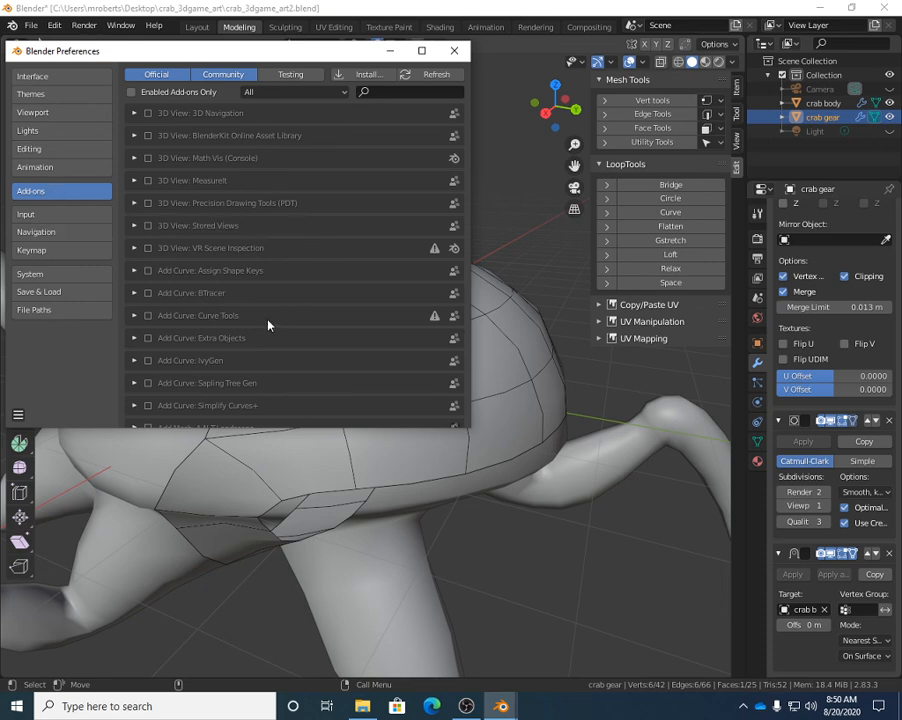
pyautogui.scroll(-5, 213, 226)
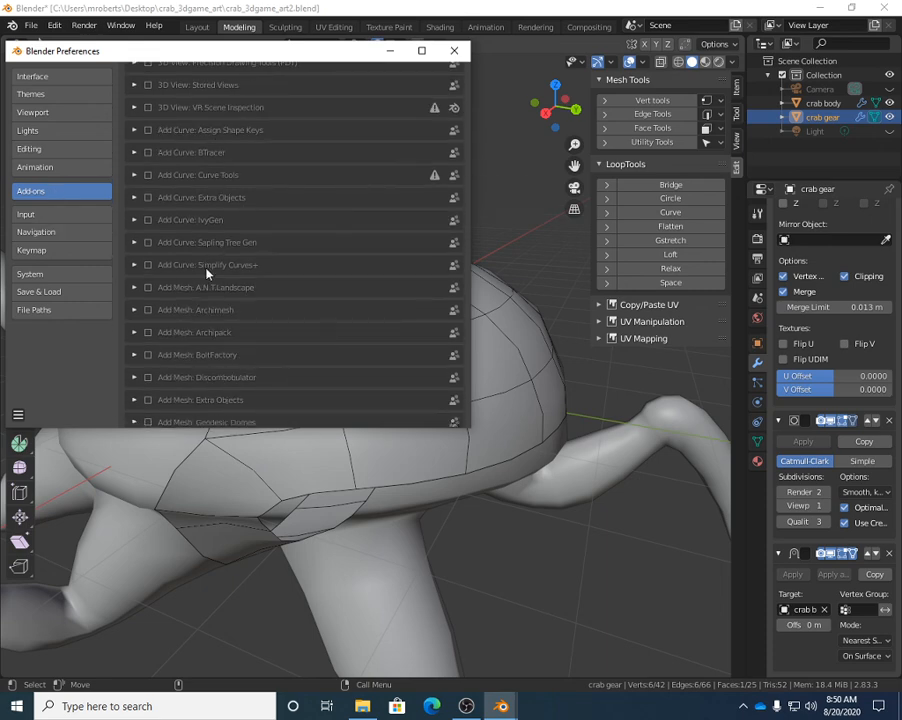
pyautogui.scroll(-12, 254, 286)
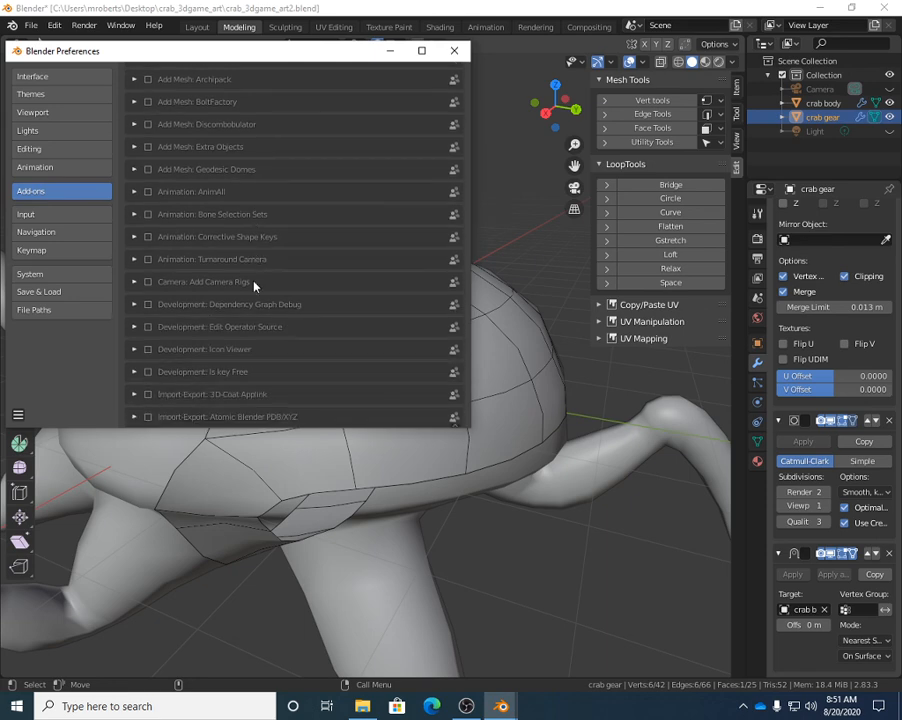
pyautogui.scroll(-11, 254, 287)
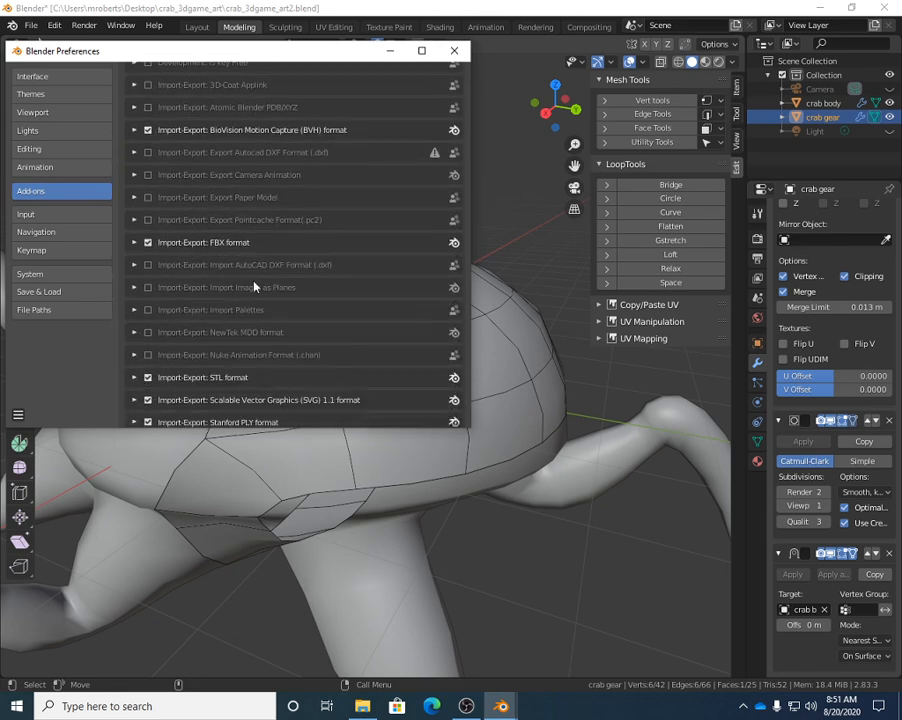
pyautogui.scroll(-2, 254, 286)
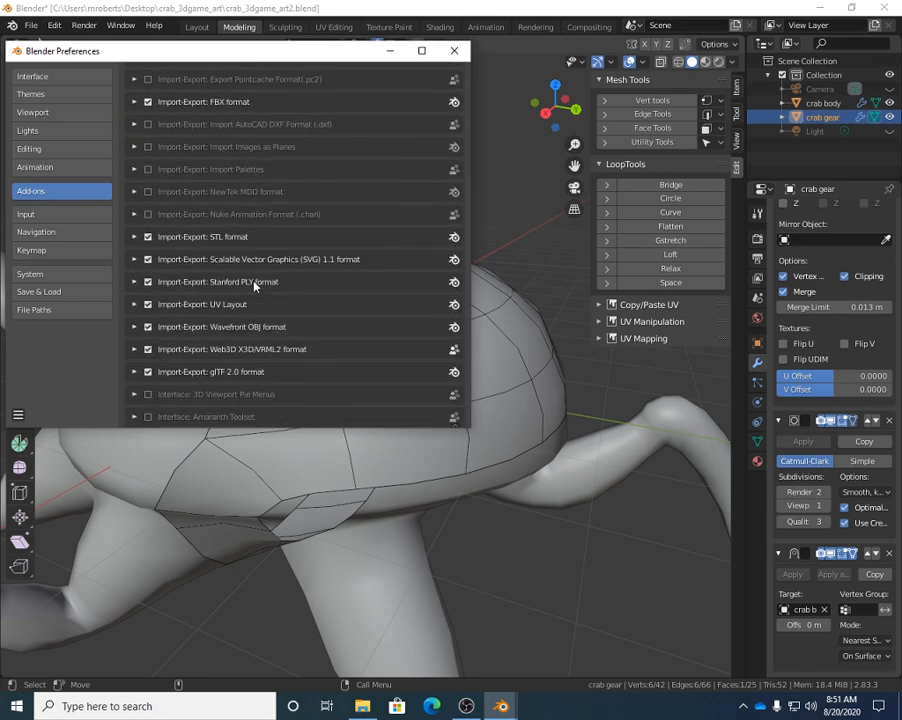
pyautogui.scroll(-3, 254, 286)
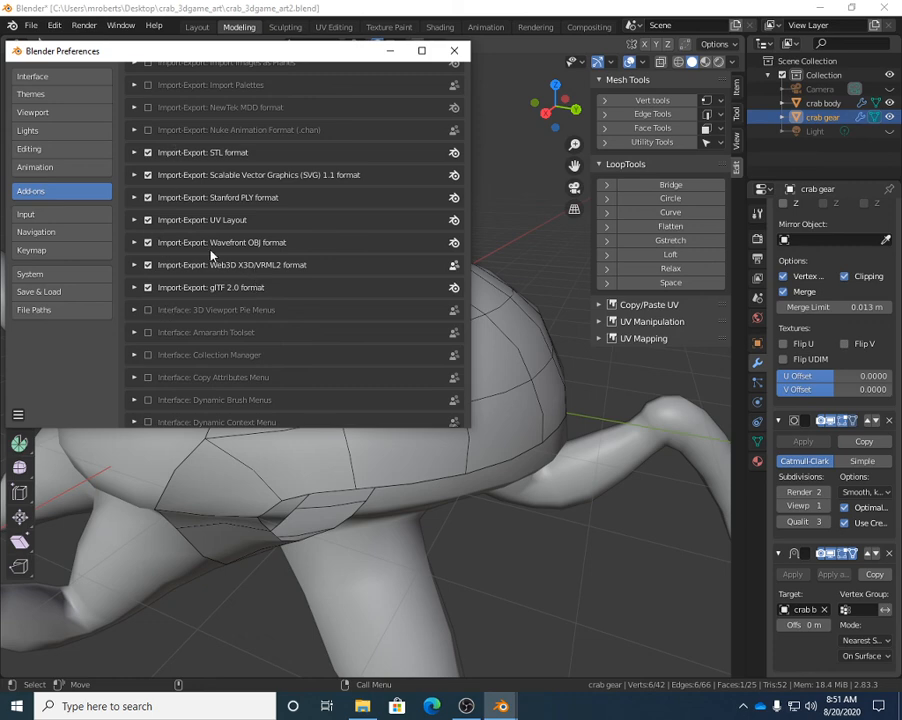
pyautogui.scroll(-7, 259, 257)
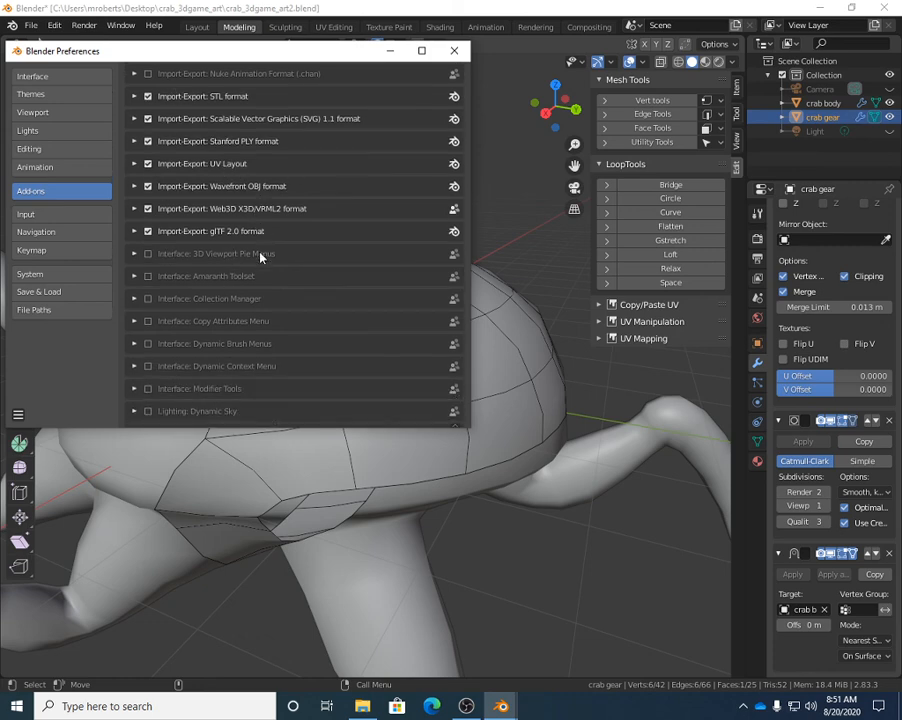
pyautogui.scroll(-5, 260, 257)
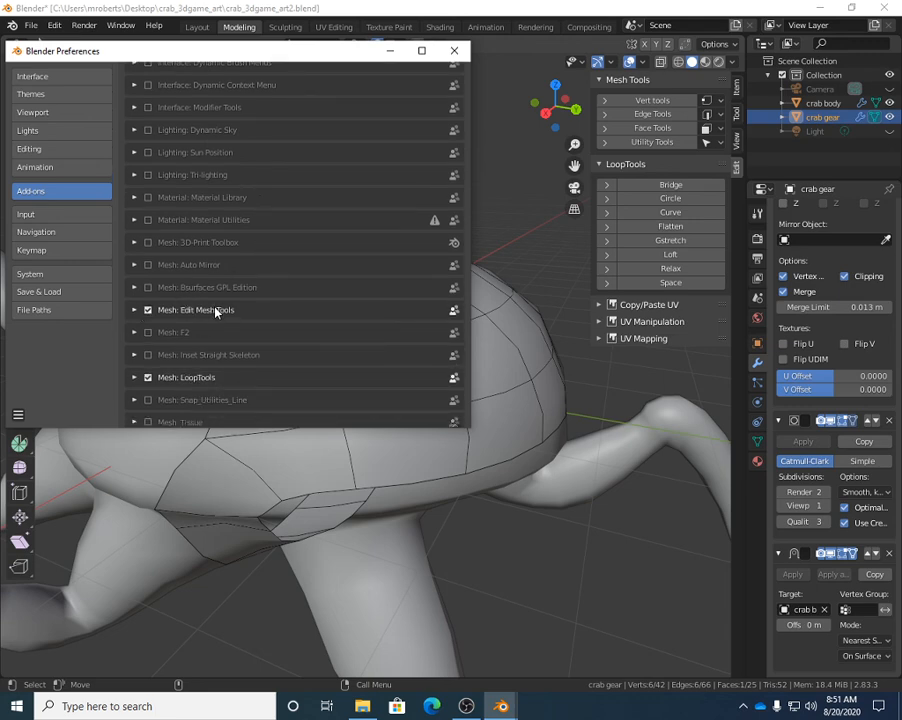
pyautogui.scroll(-2, 216, 313)
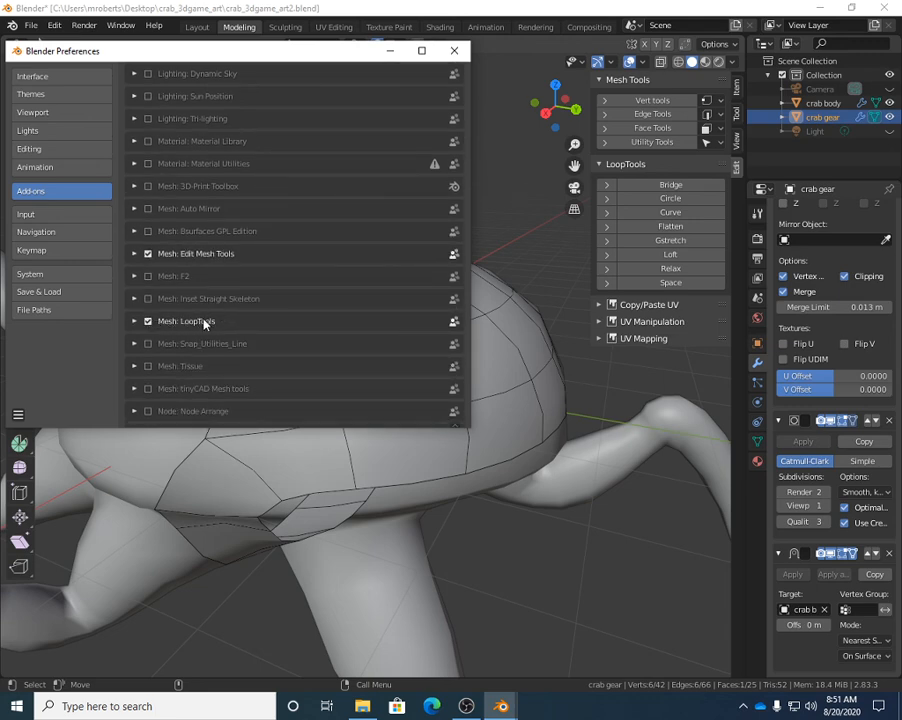
pyautogui.scroll(-13, 204, 323)
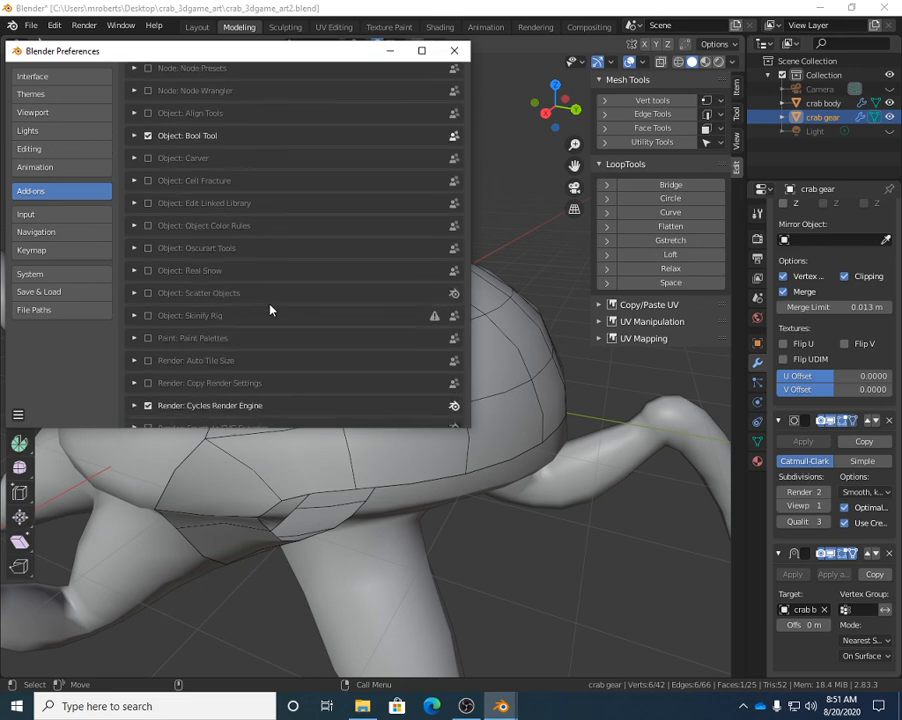
pyautogui.scroll(-9, 269, 310)
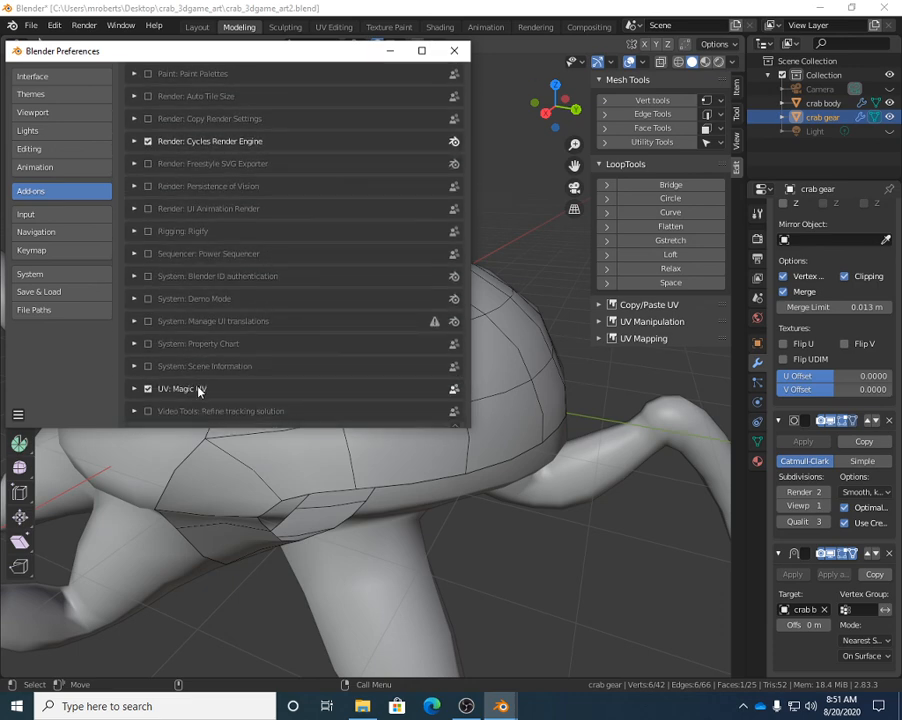
pyautogui.scroll(20, 262, 352)
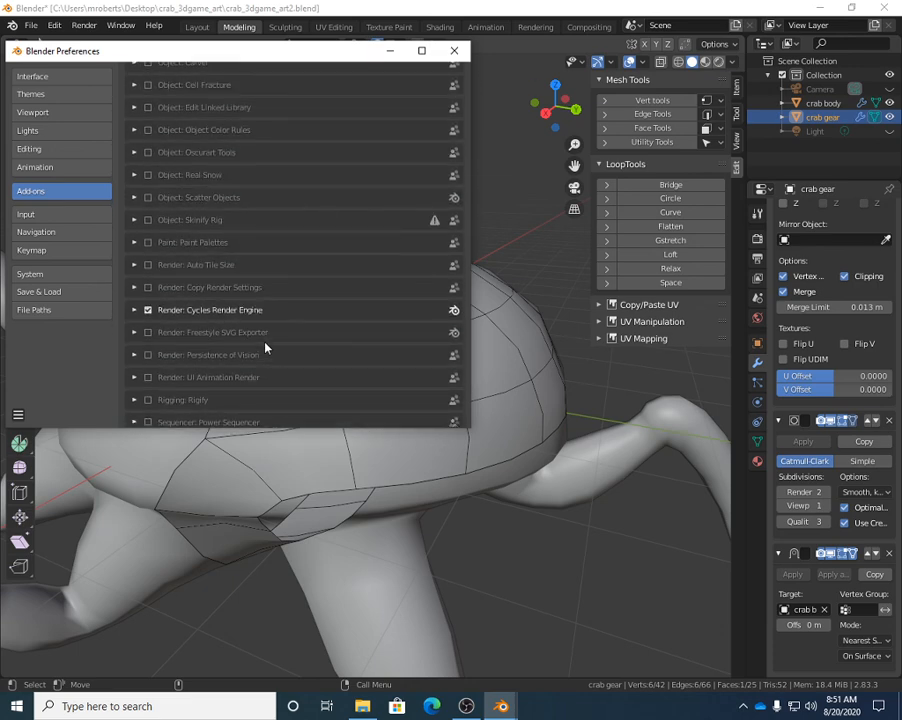
pyautogui.scroll(20, 265, 347)
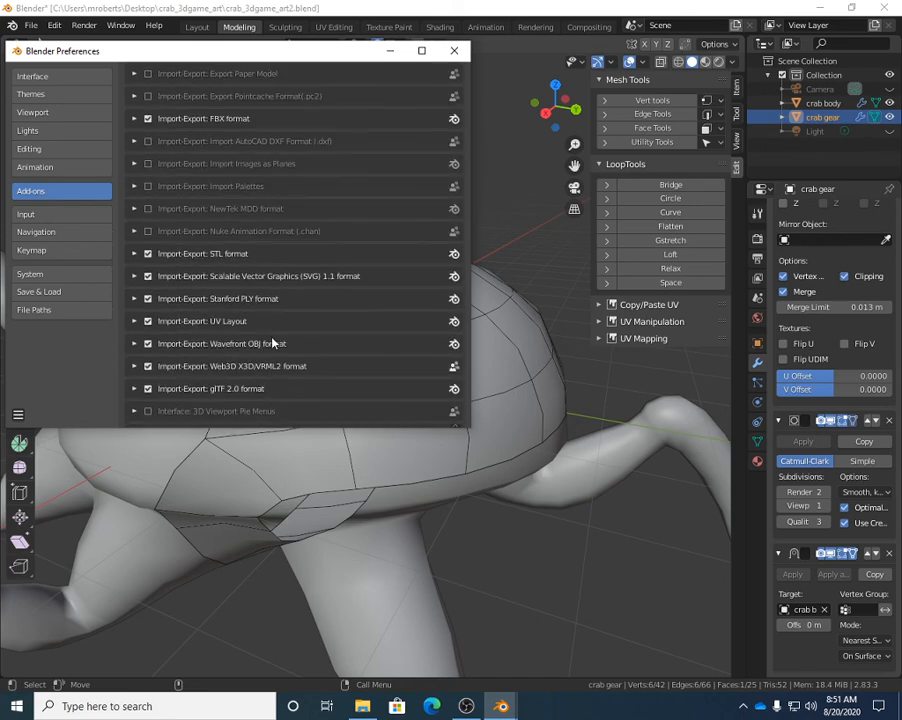
pyautogui.scroll(20, 272, 342)
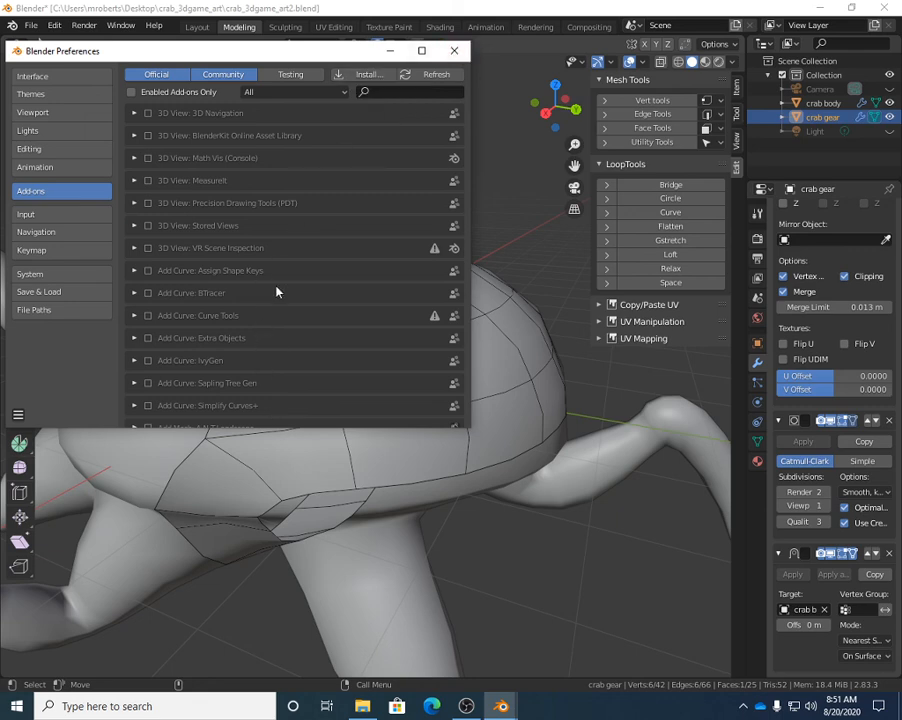
# Close the preferences and show the Face Tools, Edge Tools and Utility Tools commands of the Mesh Tools add-on.
pyautogui.scroll(-12, 277, 291)
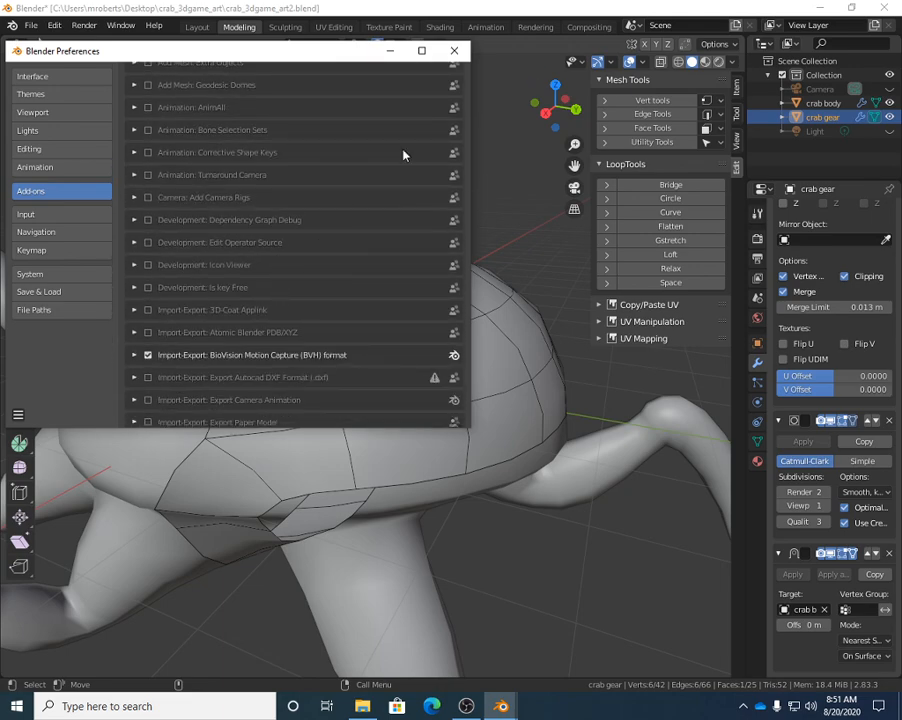
pyautogui.click(454, 50)
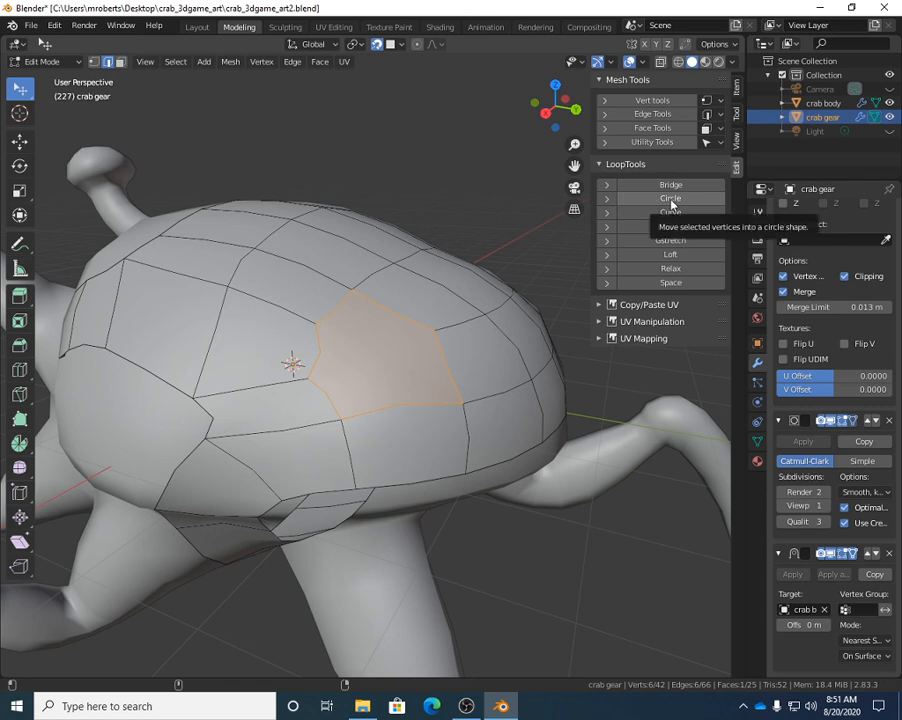
pyautogui.click(606, 130)
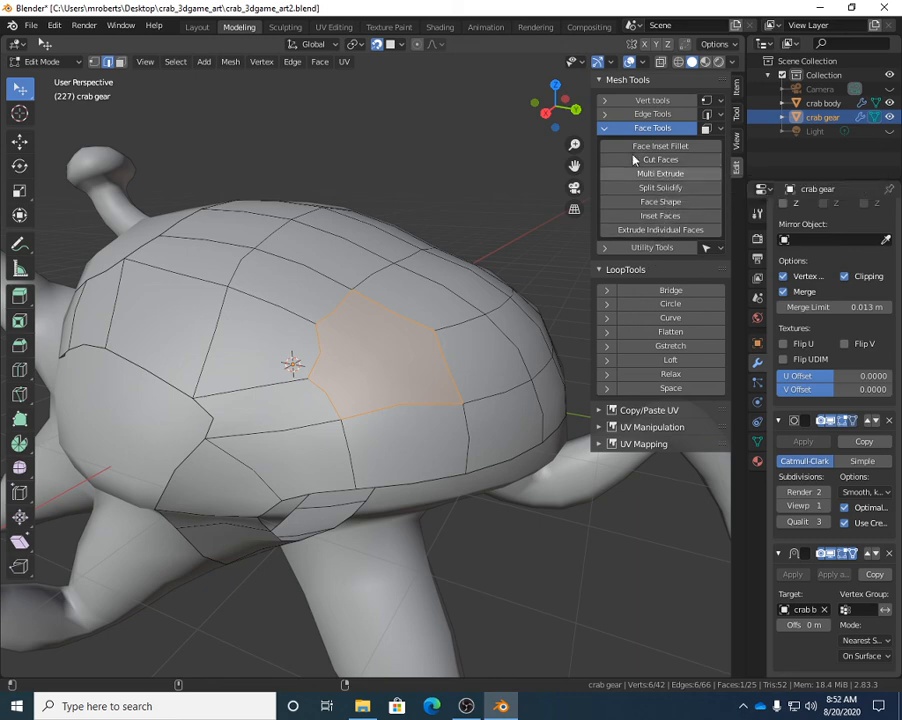
pyautogui.click(605, 116)
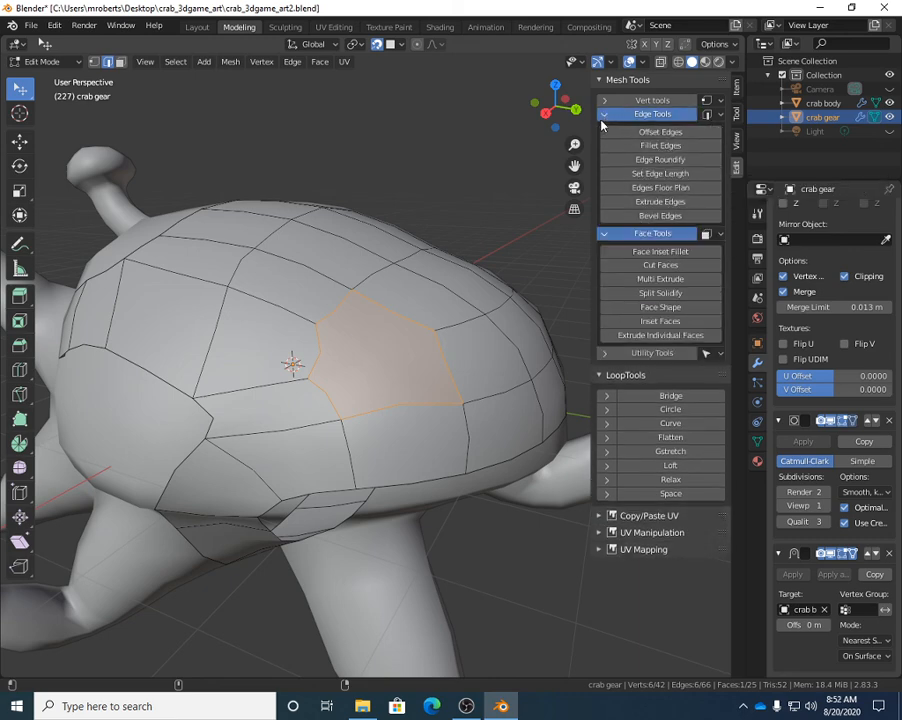
pyautogui.click(605, 115)
pyautogui.click(612, 247)
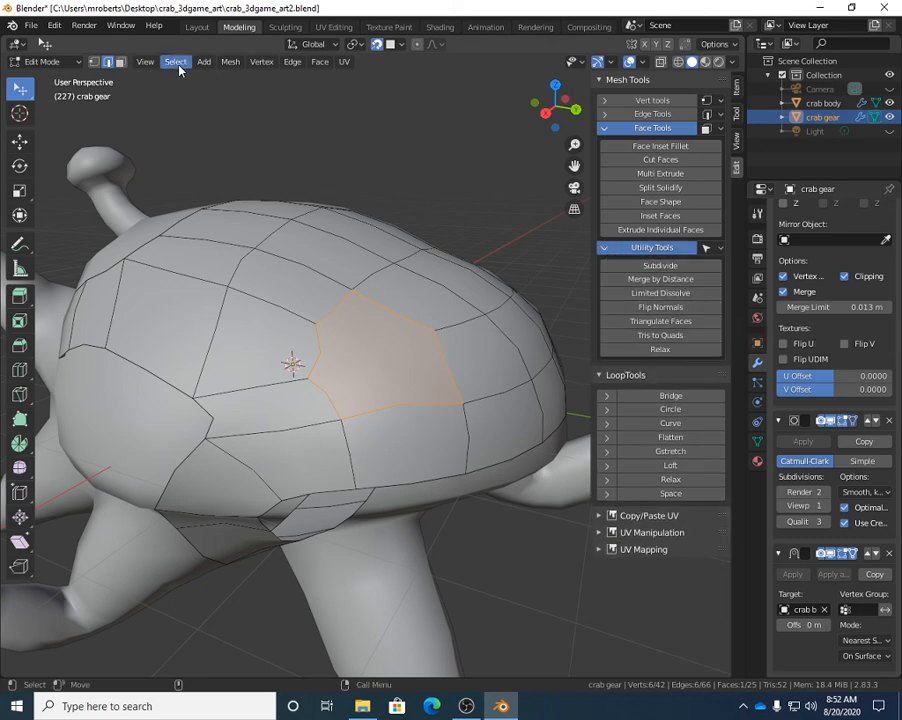
# Examine the commands for adding and editing the mesh, including the Normals operations.
pyautogui.click(146, 62)
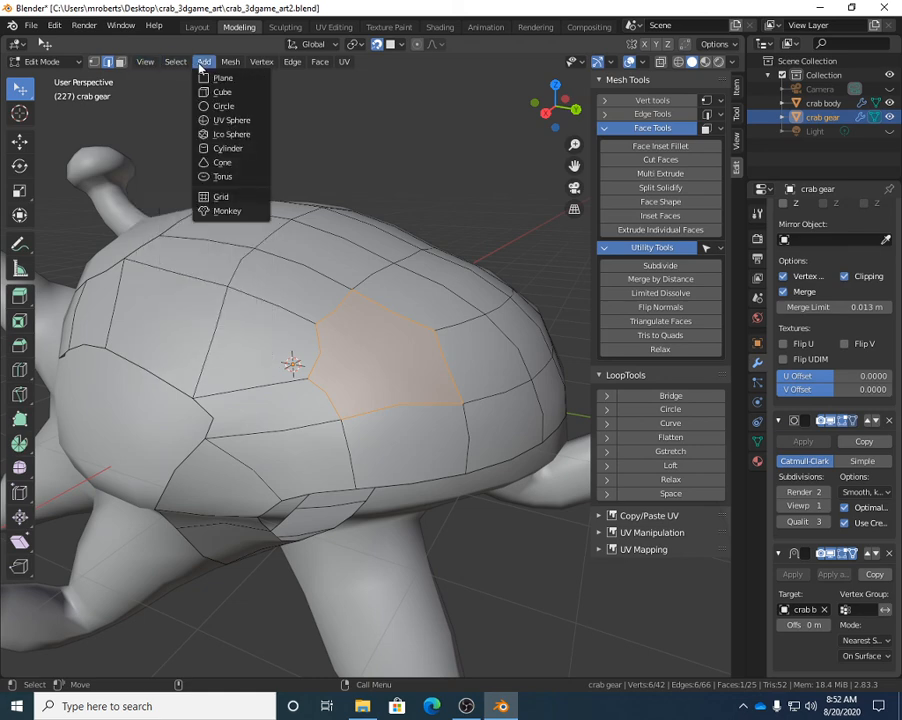
pyautogui.moveTo(231, 64)
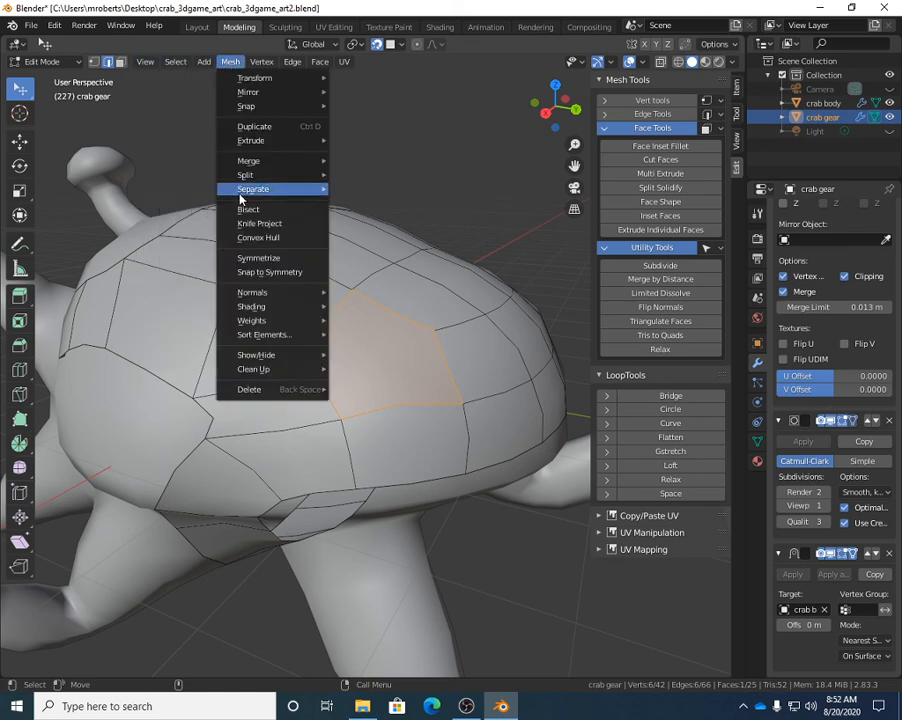
pyautogui.moveTo(290, 292)
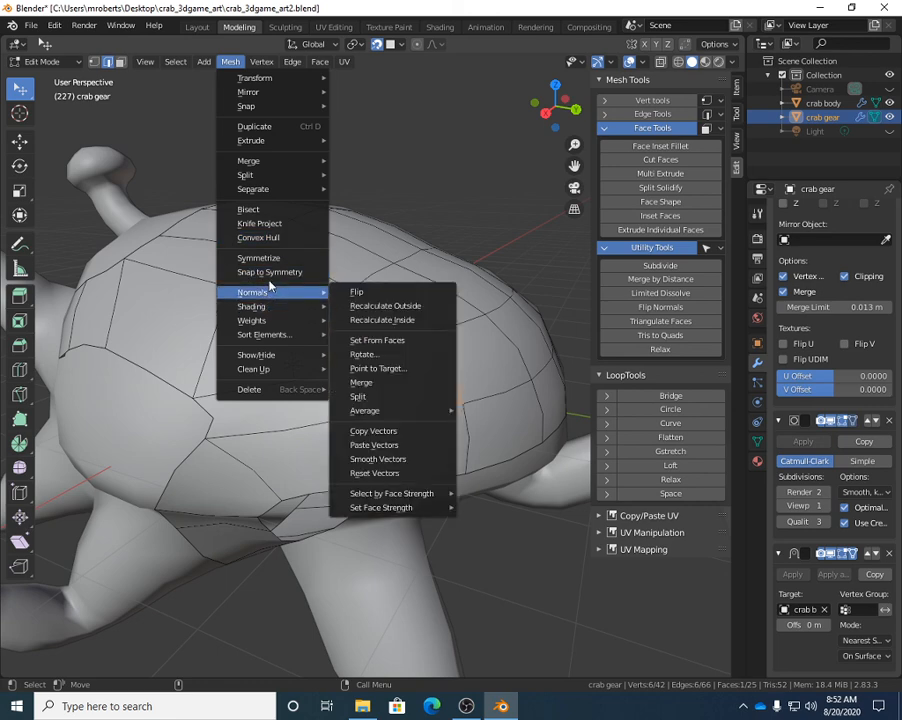
pyautogui.click(374, 298)
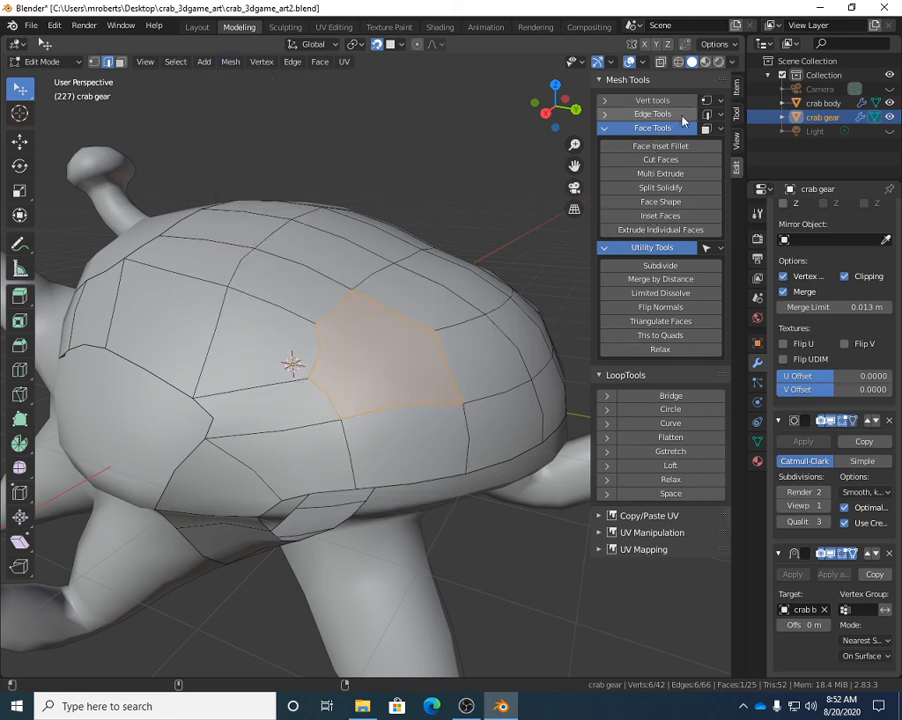
# Compare the Item, Tool, View and Edit pages of the viewport sidebar, ending on the Item page.
pyautogui.click(737, 118)
pyautogui.click(737, 87)
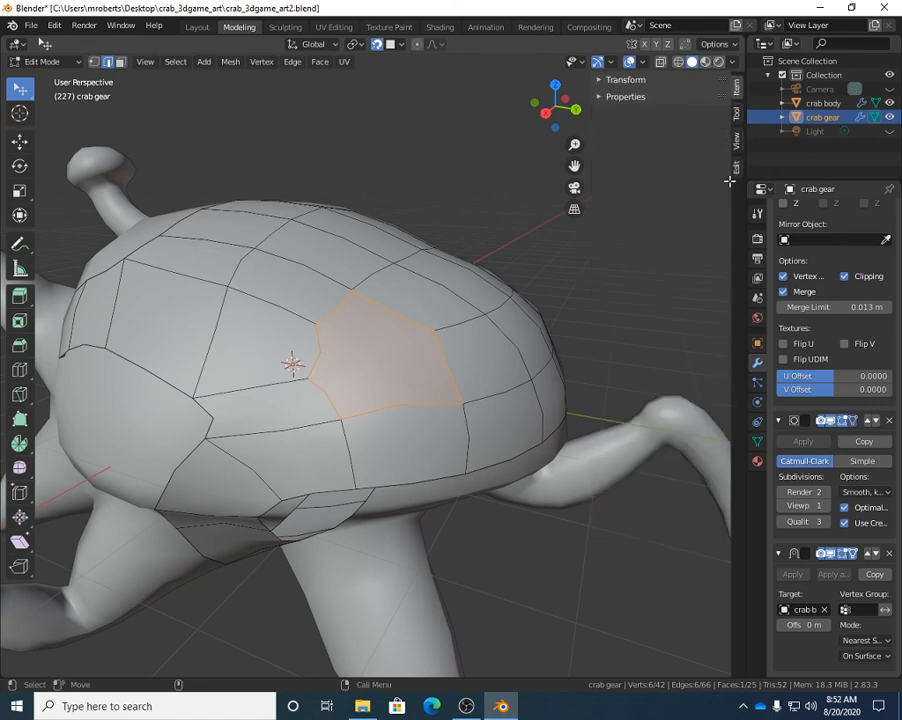
pyautogui.click(737, 118)
pyautogui.click(737, 141)
pyautogui.click(737, 166)
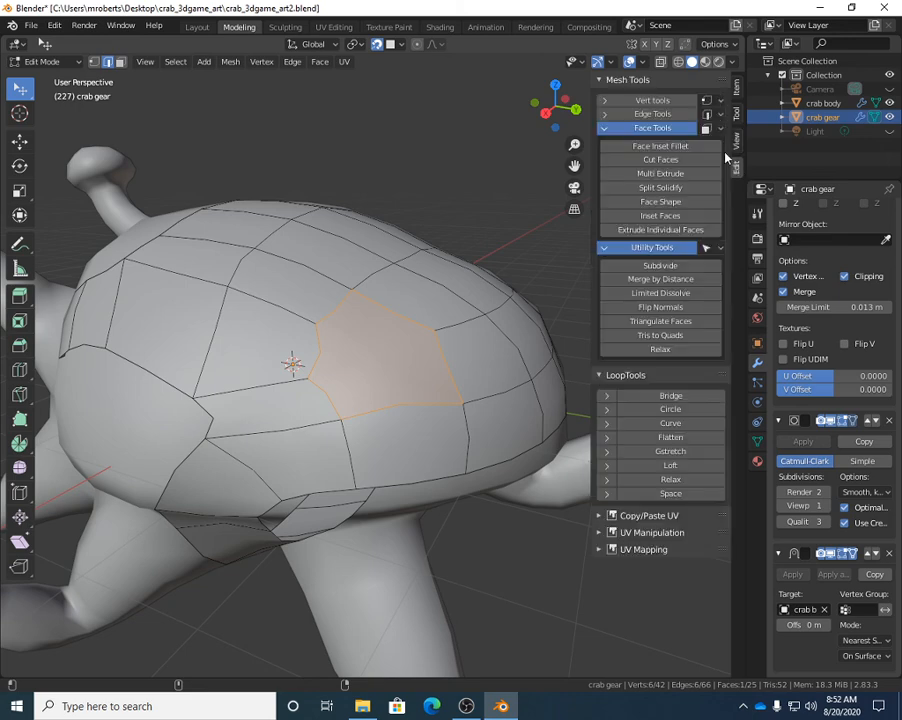
pyautogui.click(737, 88)
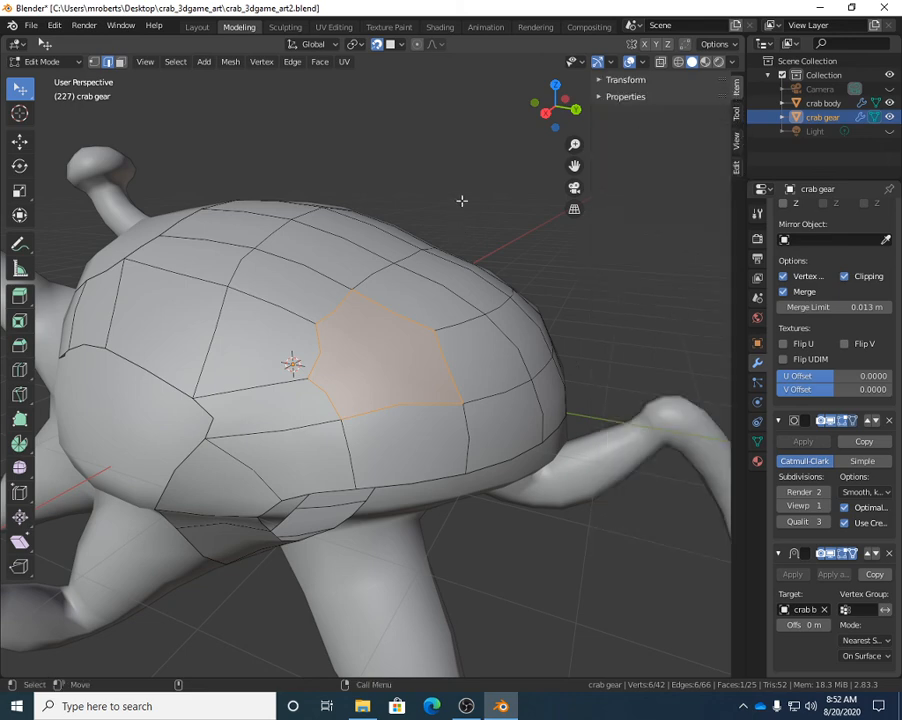
# Review the edge context commands, including LoopTools, Edge Tools and New Face from Edges.
pyautogui.rightClick(463, 203)
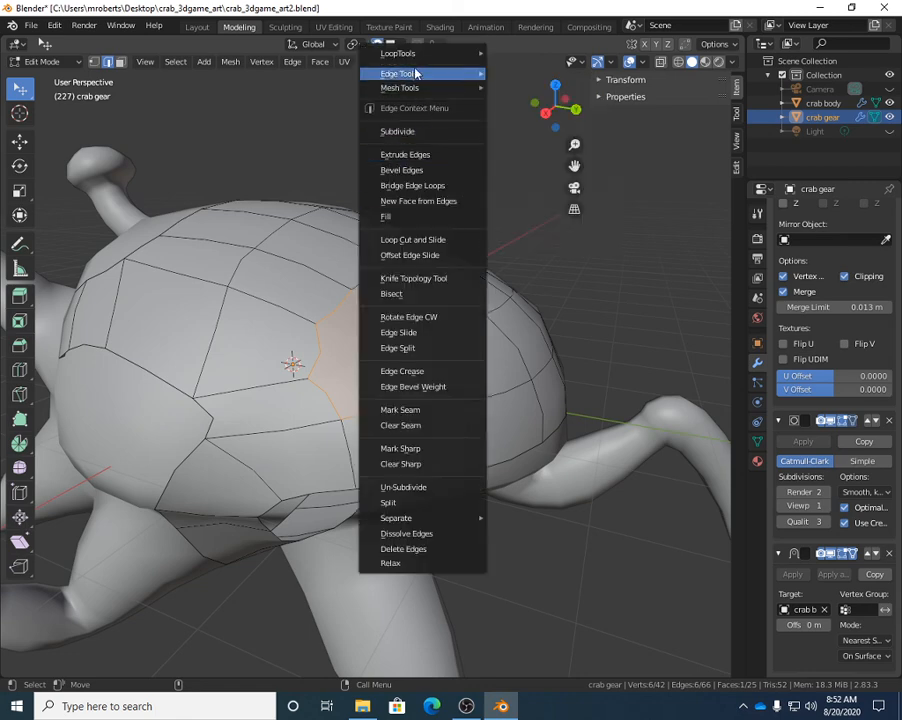
pyautogui.moveTo(415, 58)
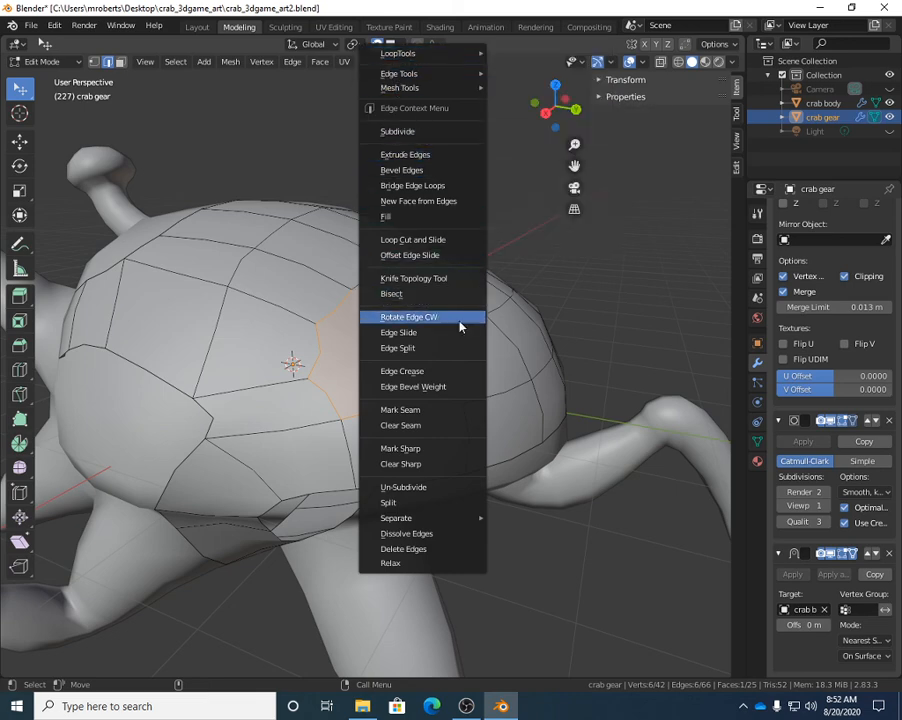
pyautogui.click(418, 202)
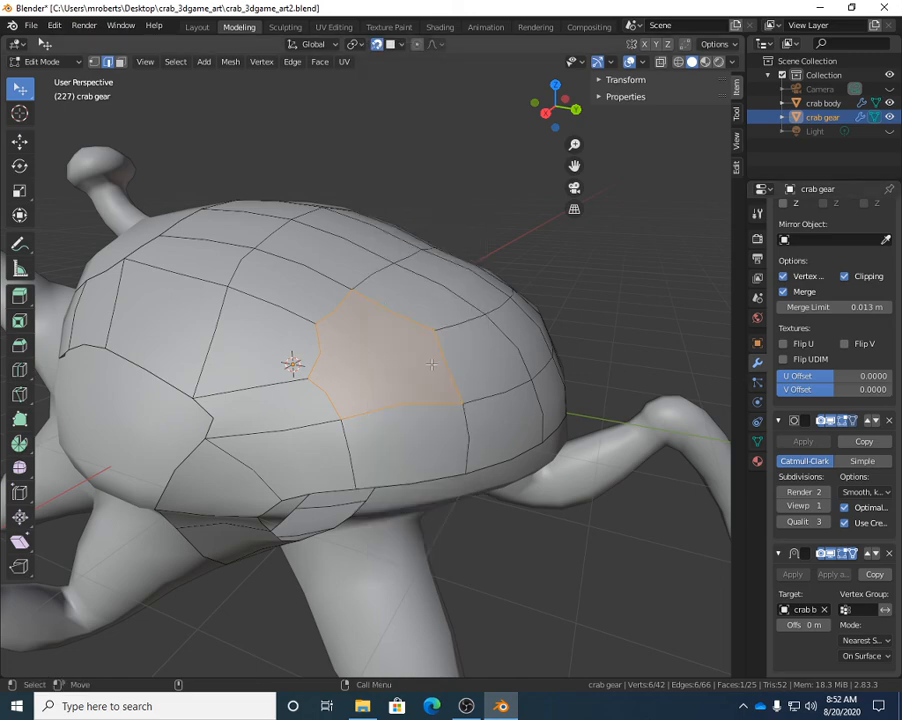
# Split the filled six-sided shell face in two by connecting two opposite vertices with an edge.
pyautogui.moveTo(431, 365); pyautogui.dragTo(430, 316, button='middle')
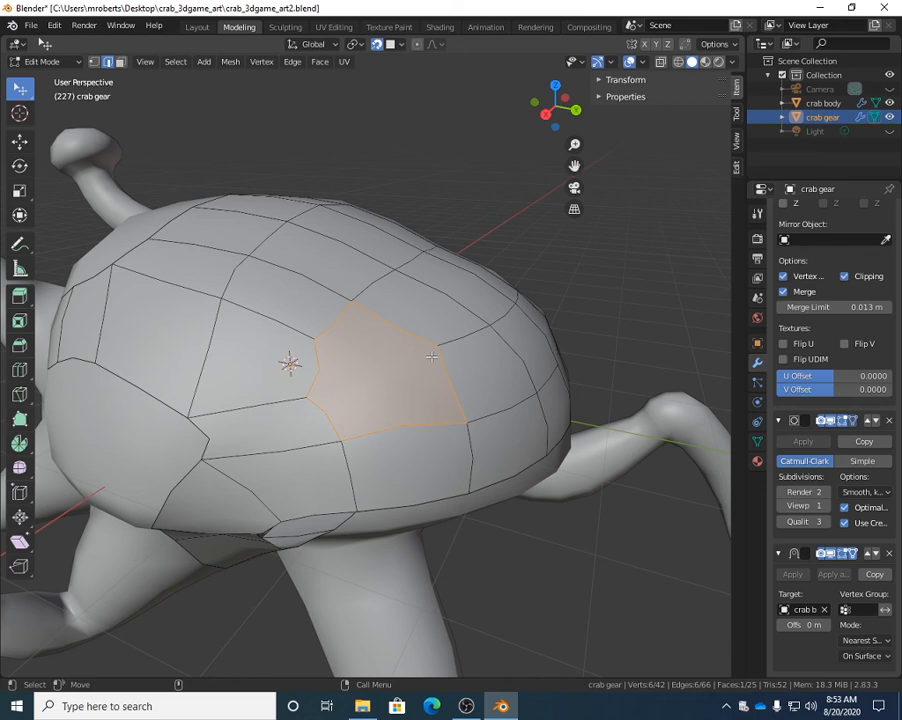
pyautogui.press('1')
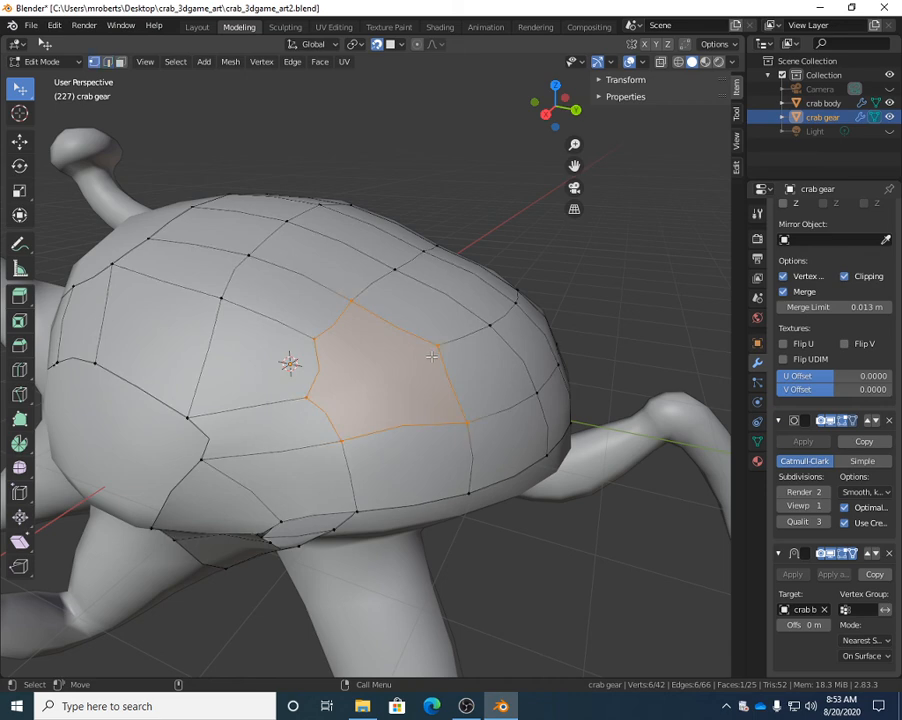
pyautogui.click(307, 397)
pyautogui.rightClick(486, 355)
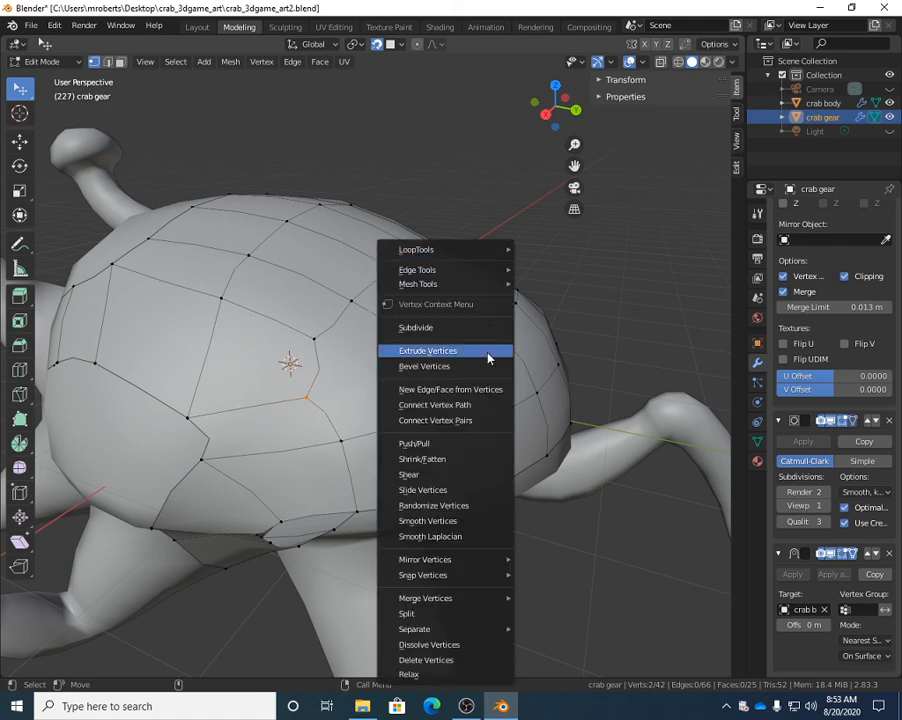
pyautogui.click(463, 424)
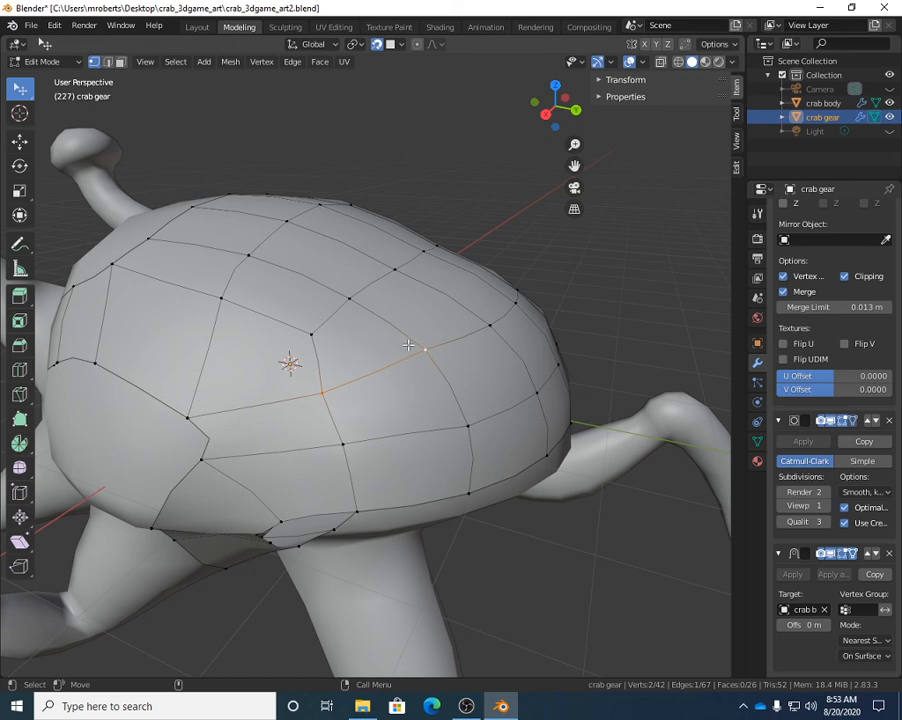
# Reposition the vertices around the newly split shell faces to even out the edge flow along the shell's side.
pyautogui.moveTo(427, 350); pyautogui.dragTo(431, 360)
pyautogui.moveTo(311, 333); pyautogui.dragTo(305, 330)
pyautogui.moveTo(322, 392); pyautogui.dragTo(323, 381)
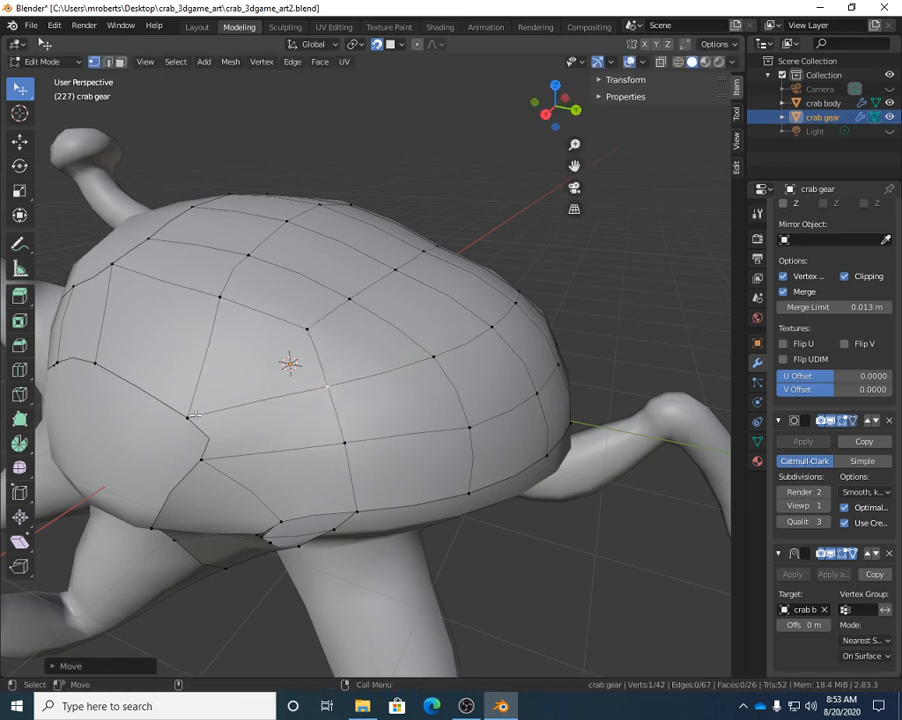
pyautogui.moveTo(195, 414); pyautogui.dragTo(199, 399)
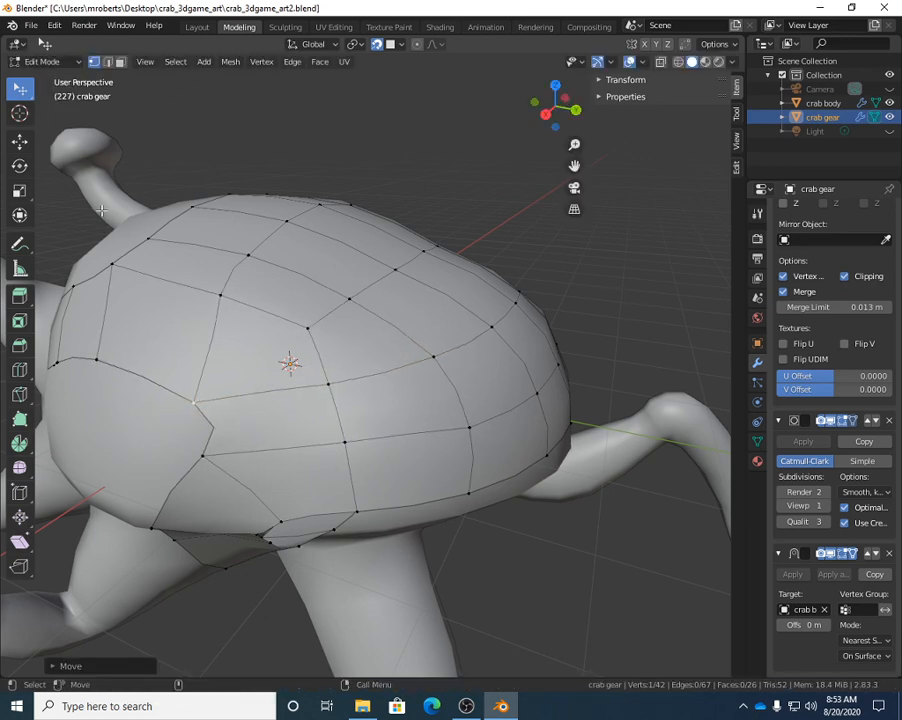
pyautogui.moveTo(340, 441); pyautogui.dragTo(344, 448)
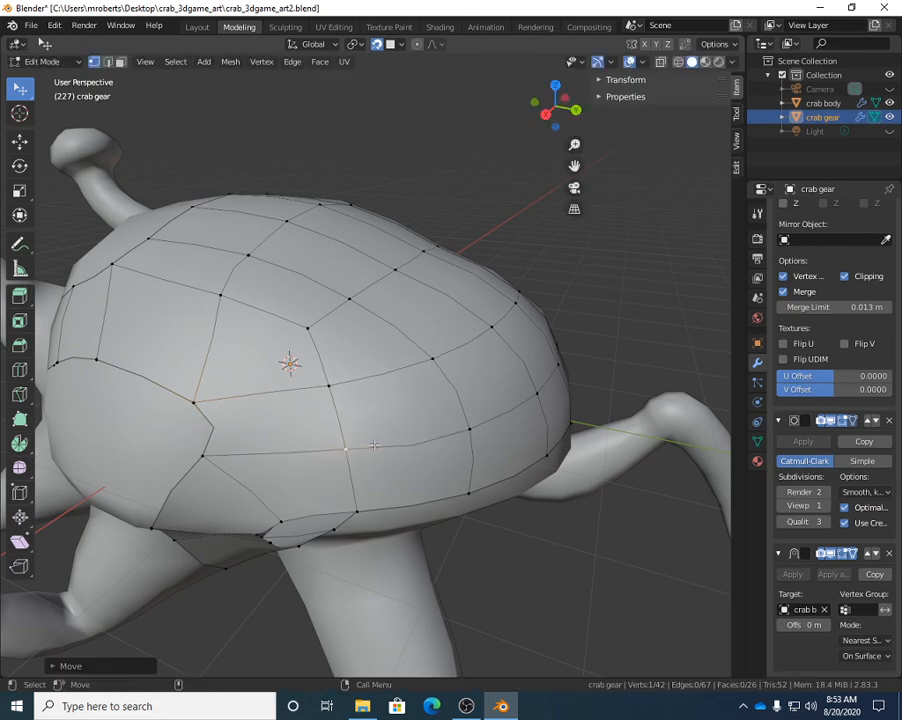
pyautogui.moveTo(492, 436); pyautogui.dragTo(458, 336, button='middle')
pyautogui.moveTo(451, 325); pyautogui.dragTo(476, 313)
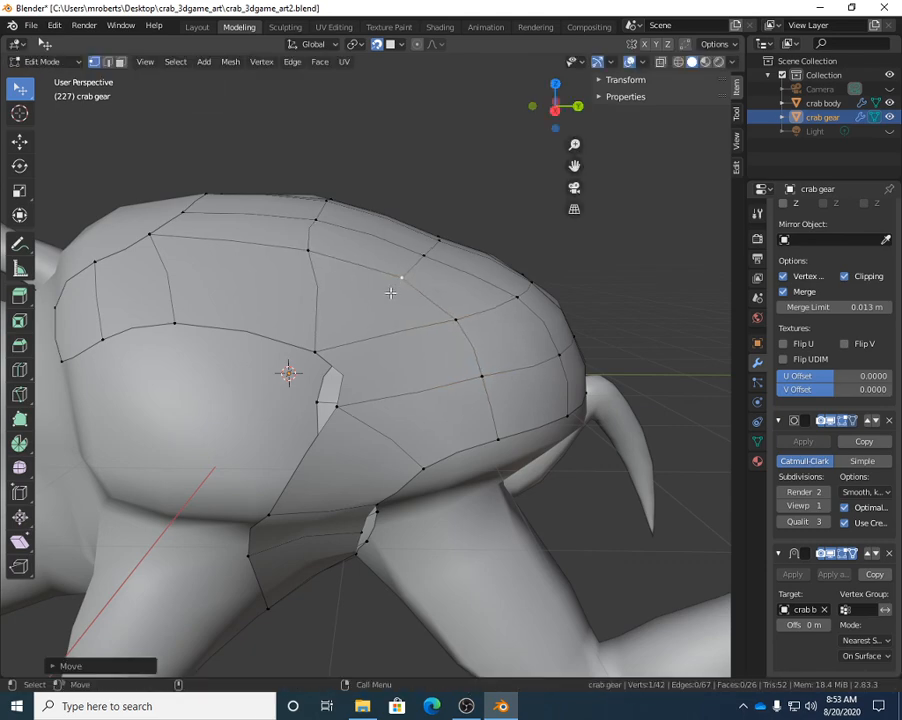
pyautogui.moveTo(393, 294); pyautogui.dragTo(358, 396, button='middle')
pyautogui.keyDown('alt'); pyautogui.moveTo(358, 396); pyautogui.dragTo(445, 399, button='right'); pyautogui.keyUp('alt')
pyautogui.keyDown('alt'); pyautogui.moveTo(461, 399); pyautogui.dragTo(385, 423, button='middle'); pyautogui.keyUp('alt')
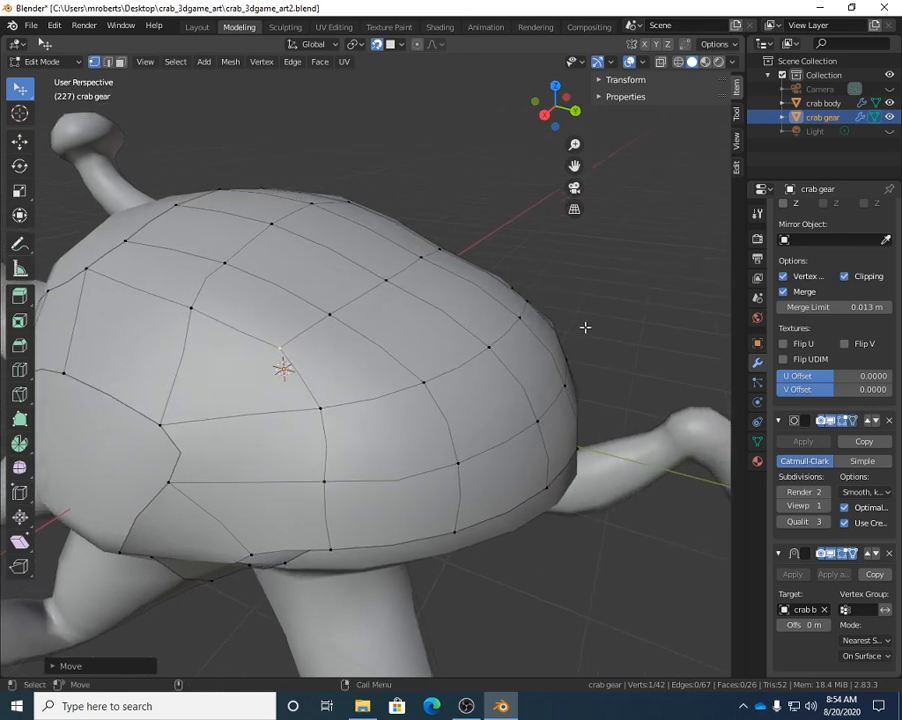
# Deselect all crab gear vertices and save the file crab_3dgame_art2.blend.
pyautogui.rightClick(612, 311)
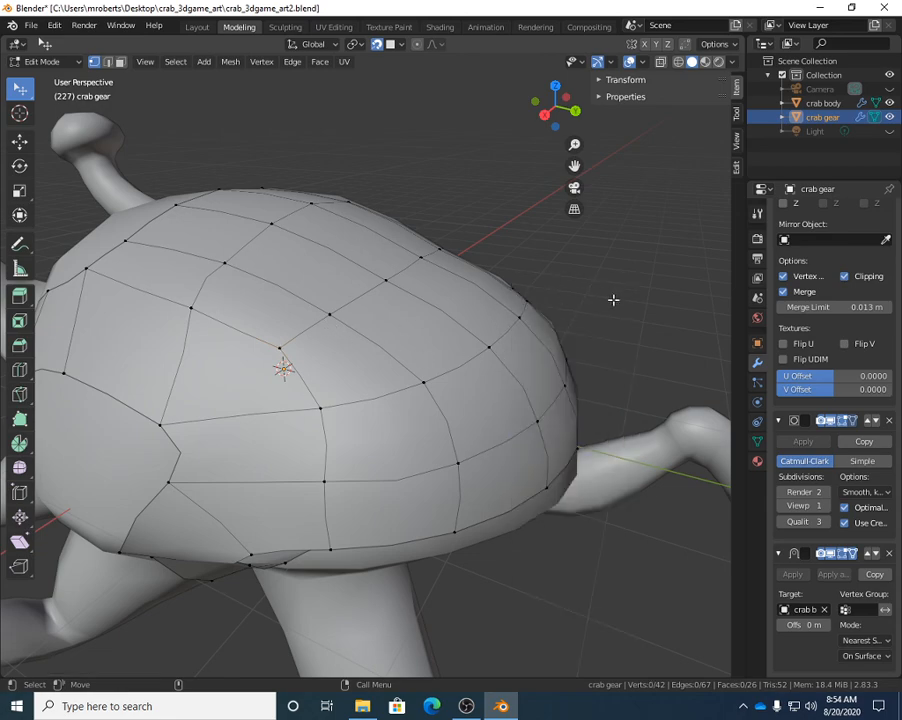
pyautogui.moveTo(614, 298); pyautogui.dragTo(446, 369, button='middle')
pyautogui.hotkey('ctrl', 's')
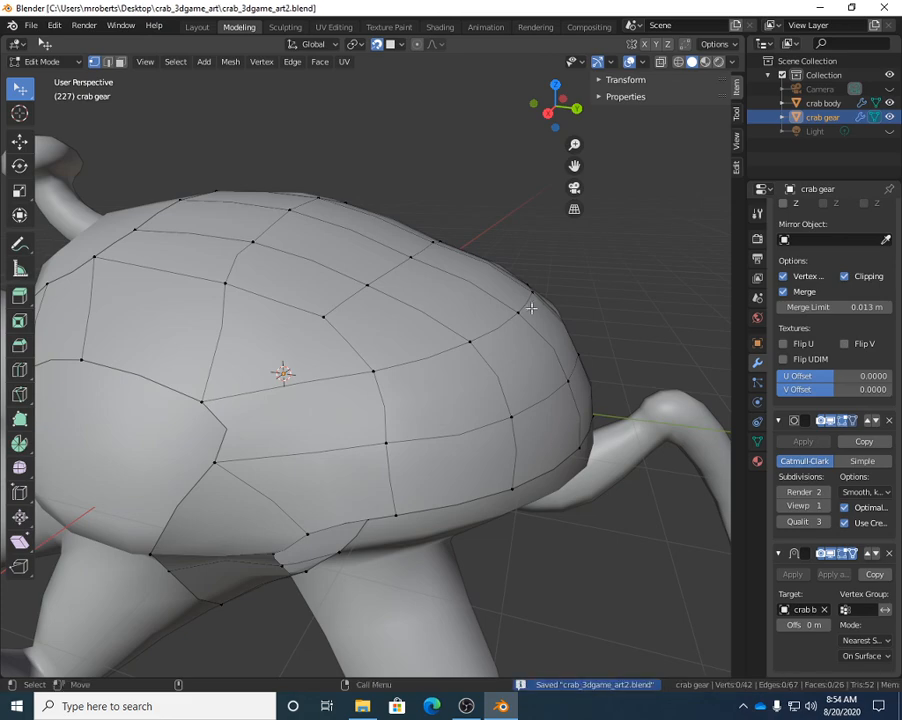
# Return to Object Mode, apply the crab gear's Shrinkwrap modifier and turn snapping off.
pyautogui.keyDown('alt'); pyautogui.moveTo(446, 369); pyautogui.dragTo(437, 372); pyautogui.keyUp('alt')
pyautogui.keyDown('alt'); pyautogui.moveTo(437, 372); pyautogui.dragTo(420, 342, button='right'); pyautogui.keyUp('alt')
pyautogui.keyDown('alt'); pyautogui.moveTo(420, 342); pyautogui.dragTo(430, 310, button='middle'); pyautogui.keyUp('alt')
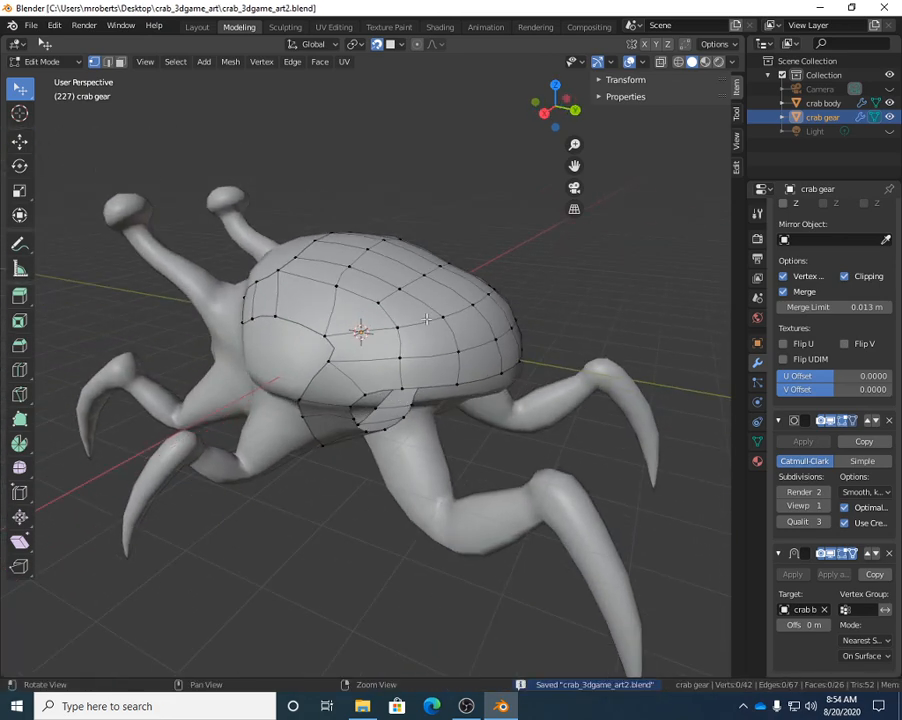
pyautogui.keyDown('alt'); pyautogui.moveTo(430, 310); pyautogui.dragTo(507, 310); pyautogui.keyUp('alt')
pyautogui.moveTo(507, 310); pyautogui.dragTo(396, 265, button='middle')
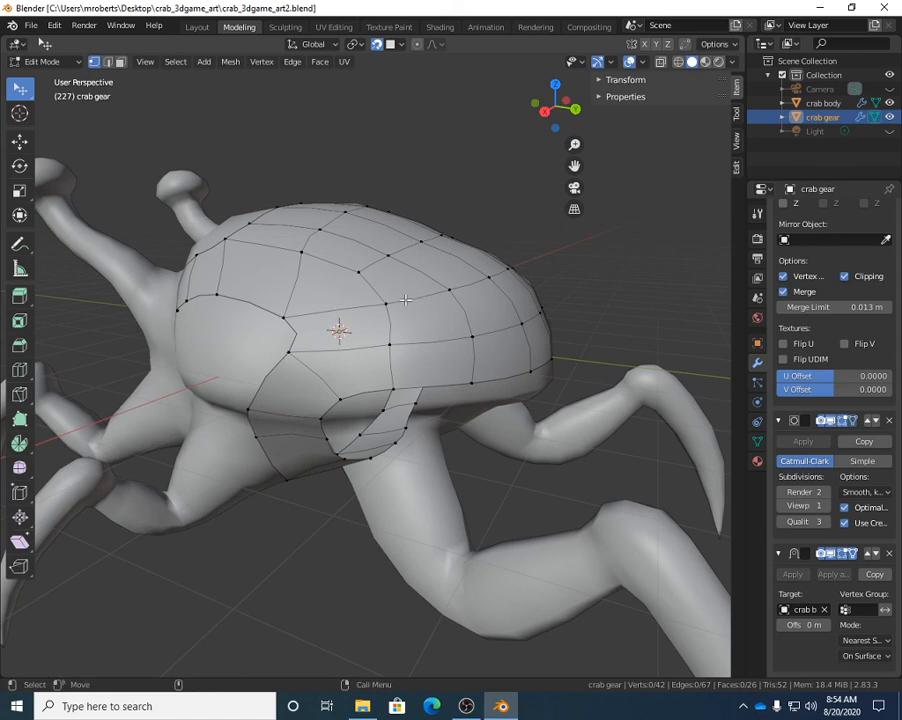
pyautogui.press('Tab')
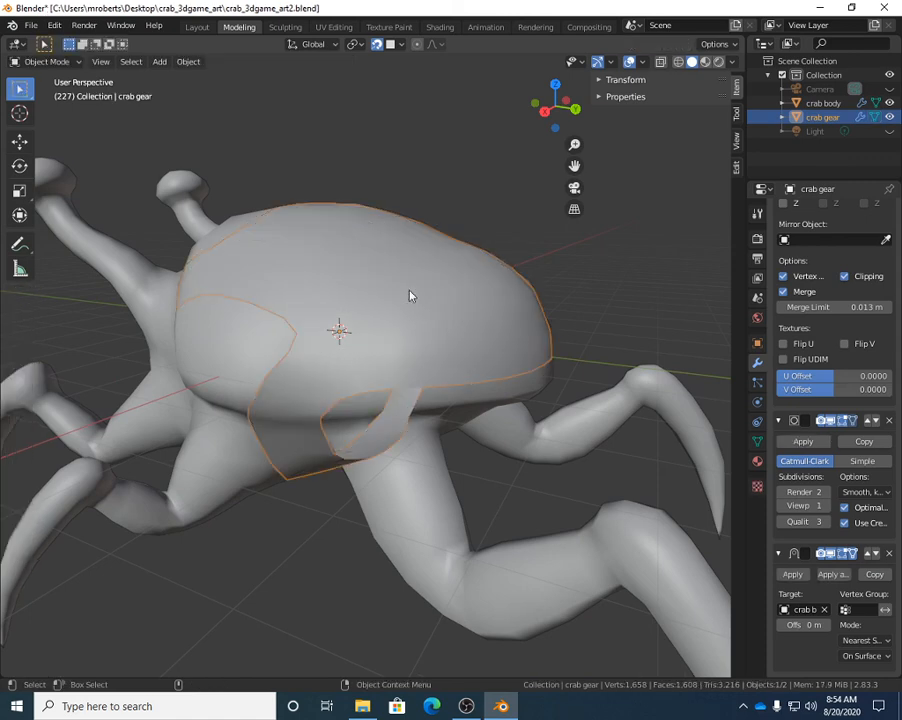
pyautogui.click(792, 575)
pyautogui.moveTo(560, 480); pyautogui.dragTo(495, 378, button='middle')
pyautogui.click(376, 44)
pyautogui.moveTo(413, 215); pyautogui.dragTo(390, 77, button='middle')
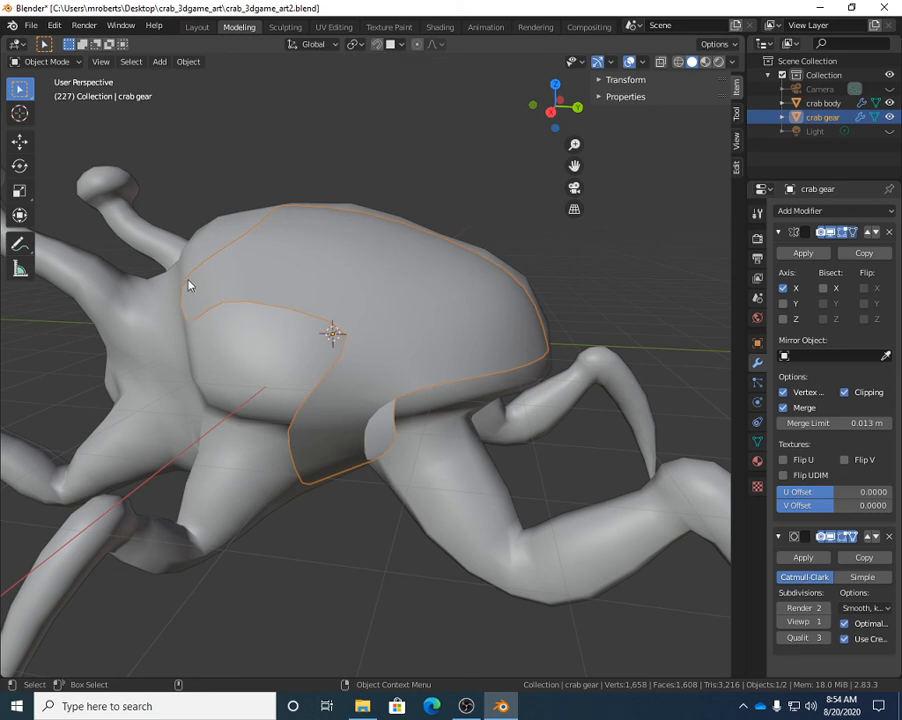
# Enter Edit Mode on the crab gear and select all of its linked faces starting from one face on the shell's front edge.
pyautogui.moveTo(341, 387); pyautogui.dragTo(387, 288, button='middle')
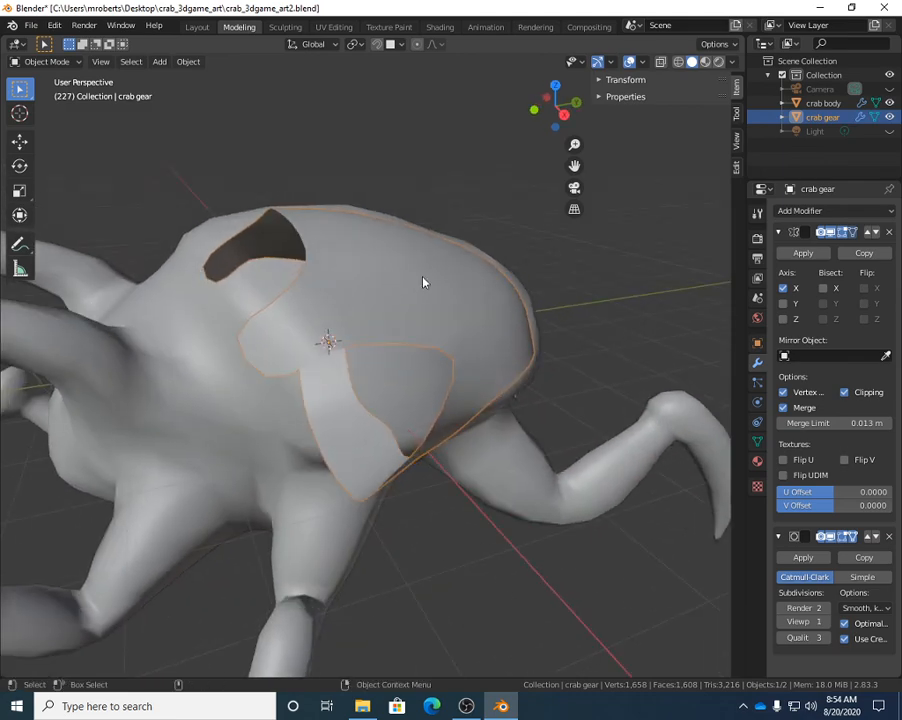
pyautogui.click(412, 290)
pyautogui.click(412, 290)
pyautogui.moveTo(446, 273); pyautogui.dragTo(496, 281, button='middle')
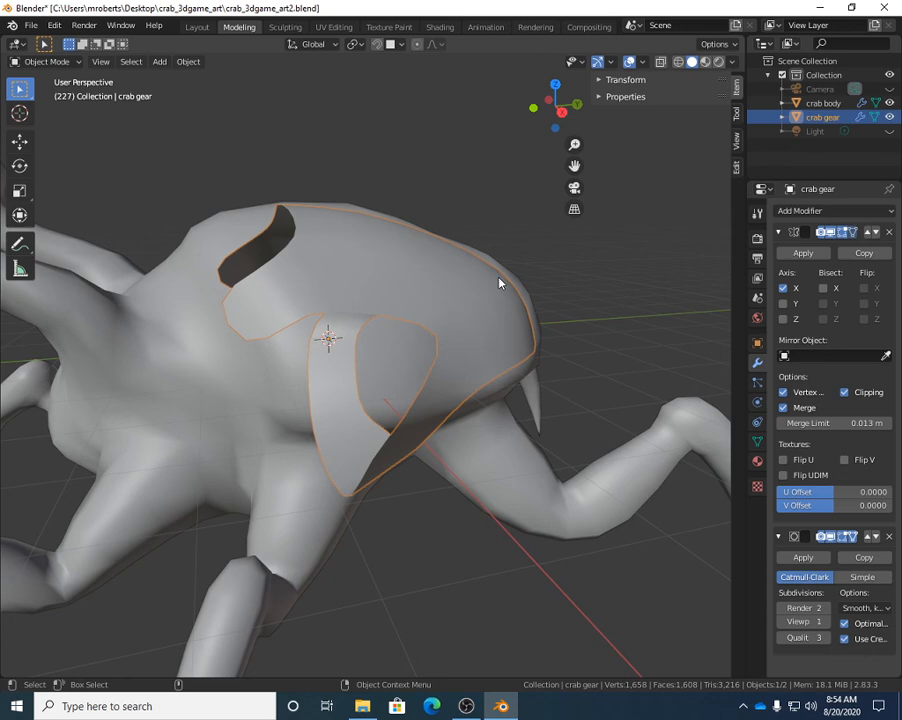
pyautogui.press('Tab')
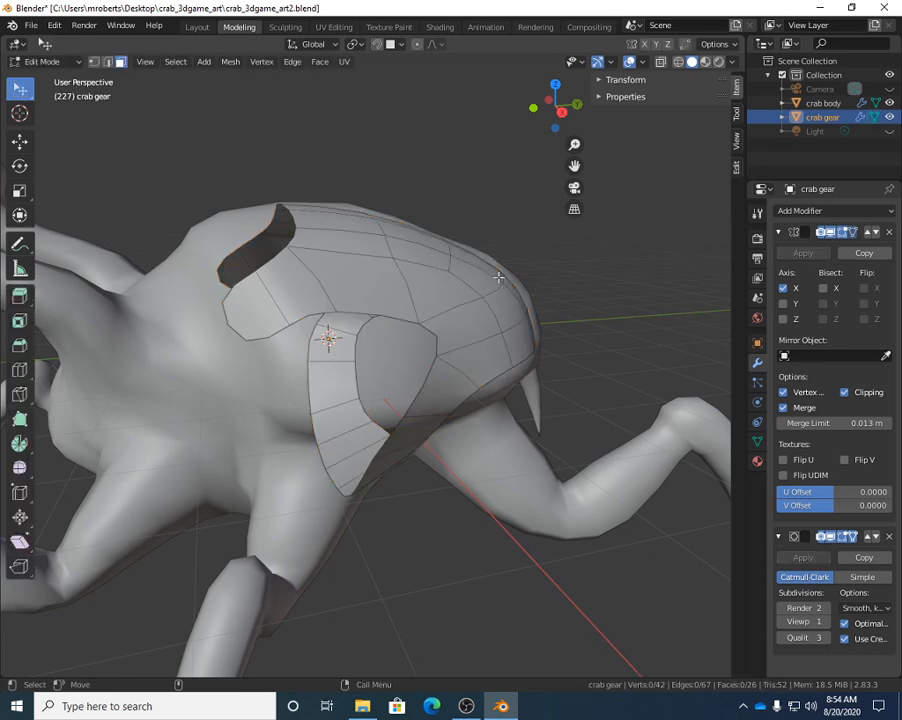
pyautogui.keyDown('alt'); pyautogui.click(305, 287); pyautogui.keyUp('alt')
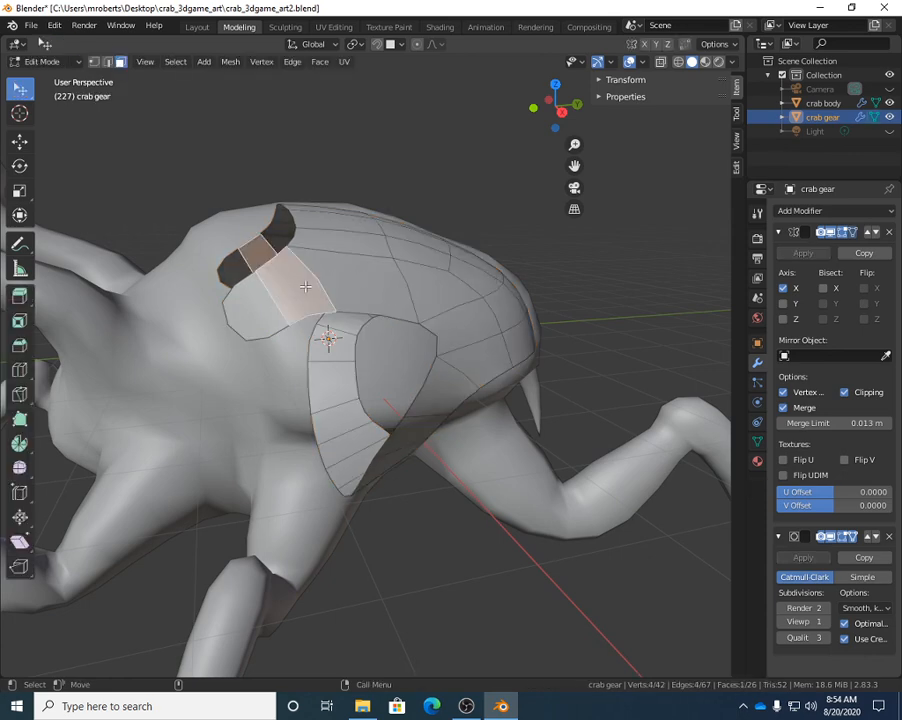
pyautogui.click(175, 61)
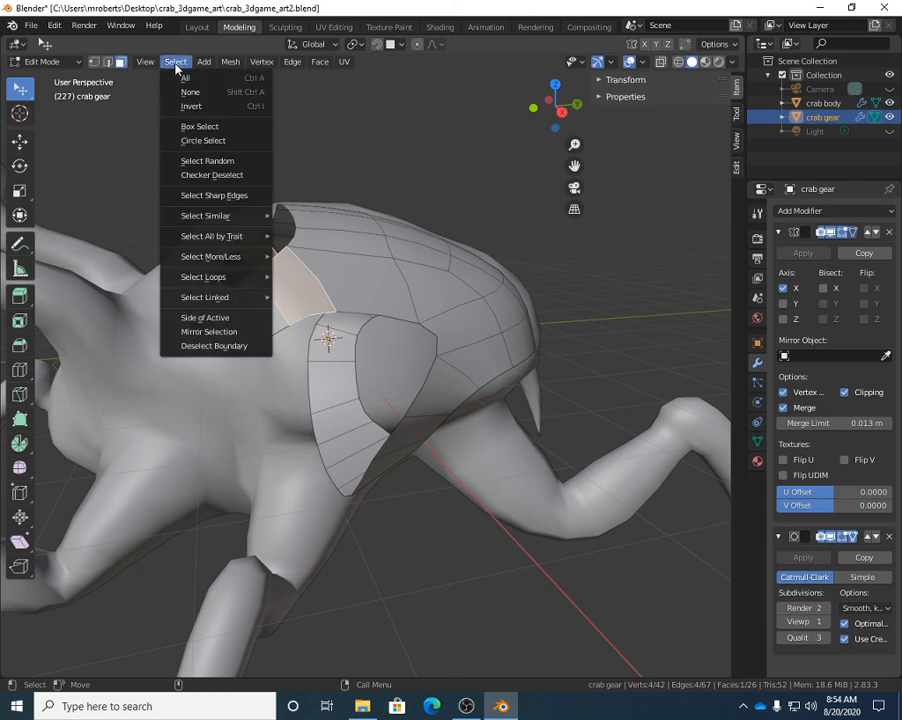
pyautogui.moveTo(216, 301)
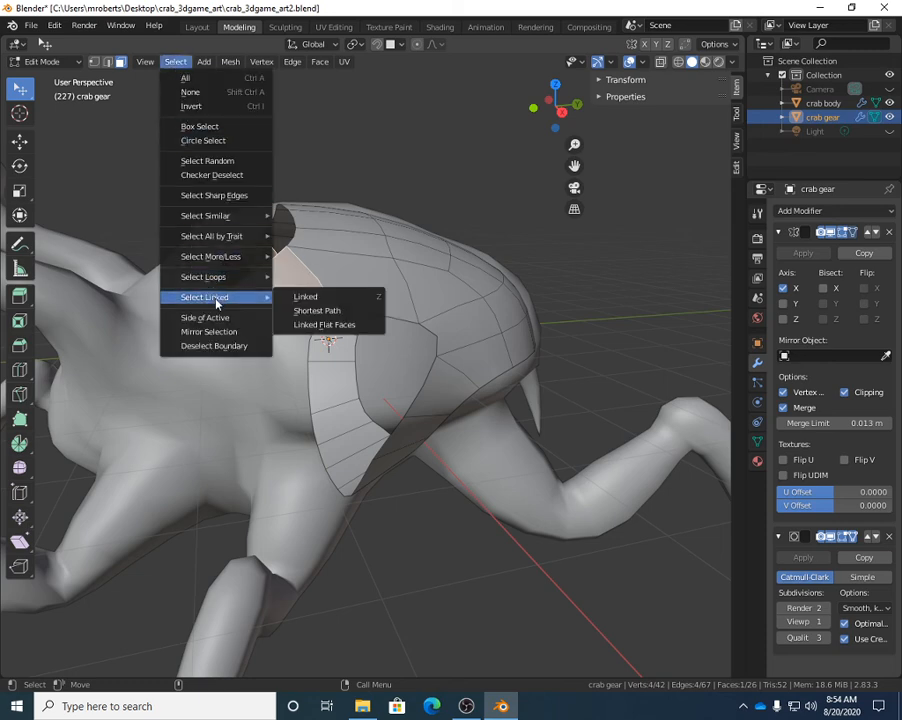
pyautogui.click(345, 303)
pyautogui.moveTo(540, 358); pyautogui.dragTo(413, 378, button='middle')
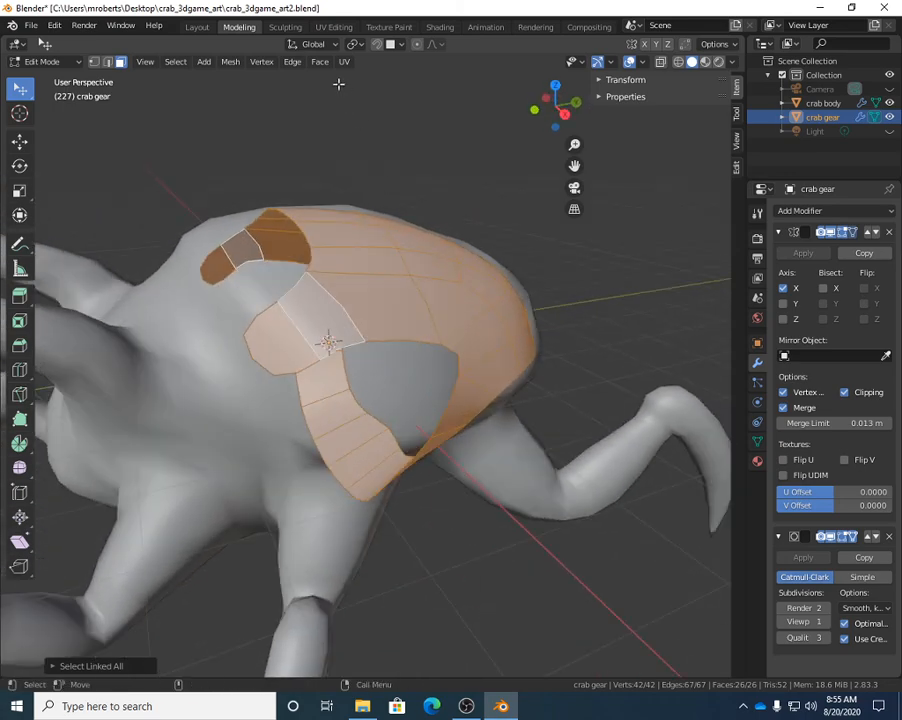
pyautogui.click(175, 61)
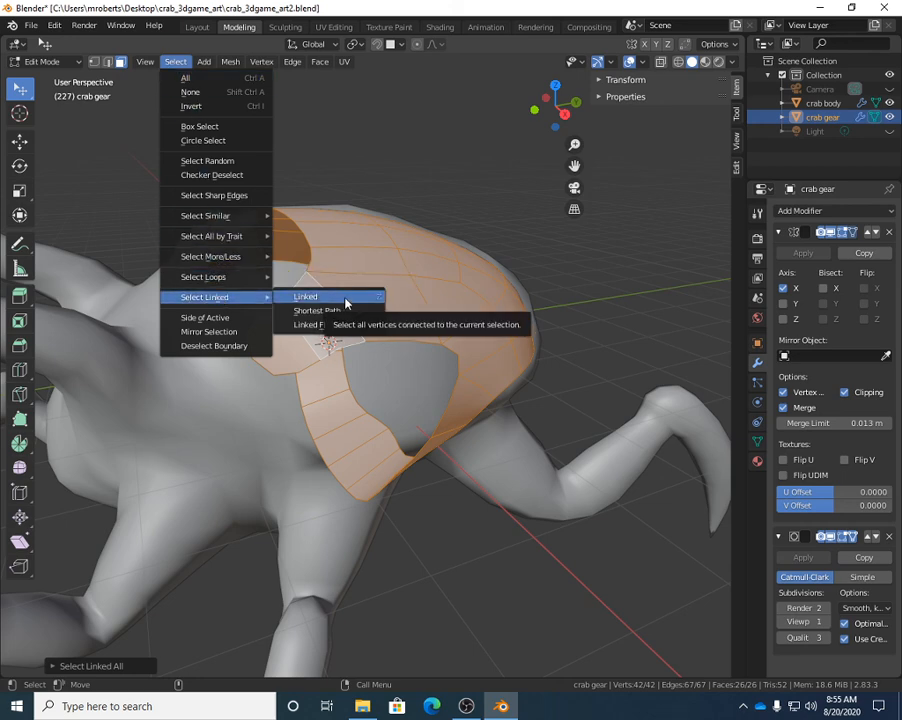
pyautogui.click(346, 298)
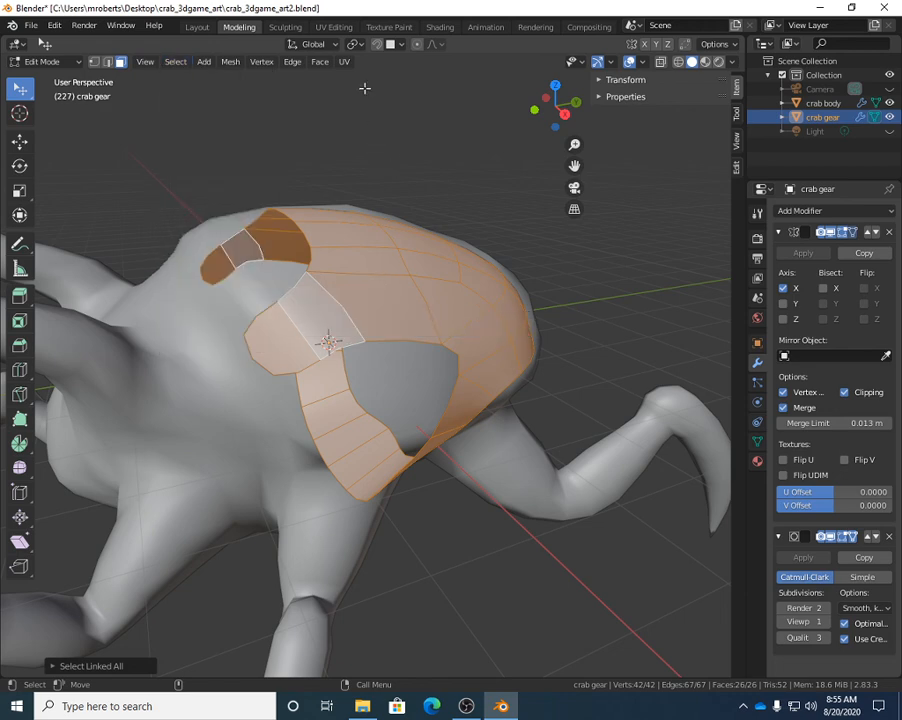
# Solidify the selected crab gear faces with a thickness of -0.32 m.
pyautogui.click(319, 61)
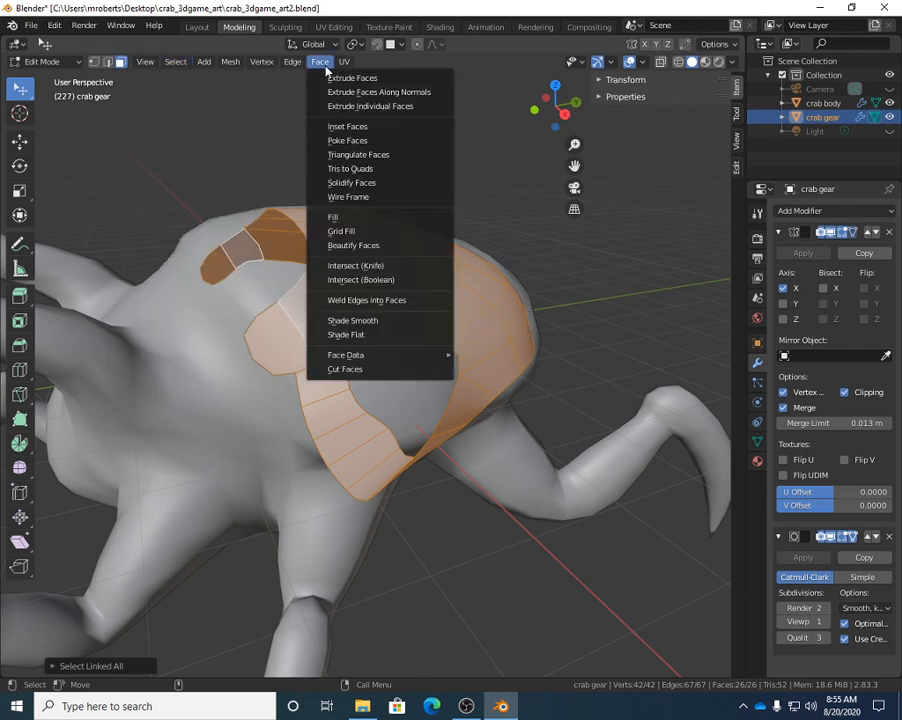
pyautogui.click(350, 183)
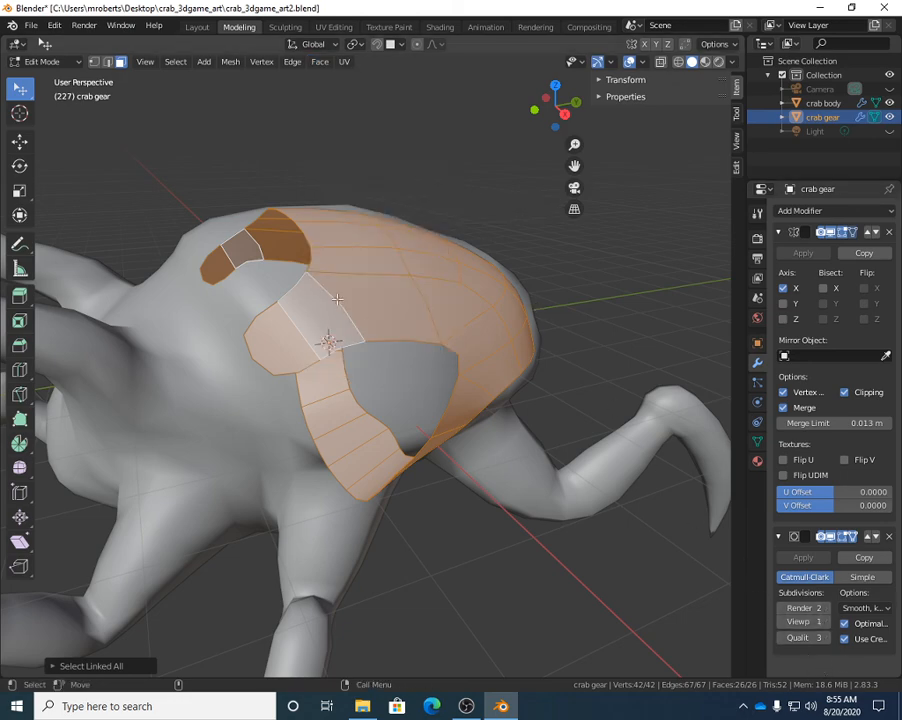
pyautogui.moveTo(359, 316); pyautogui.dragTo(190, 280, button='middle')
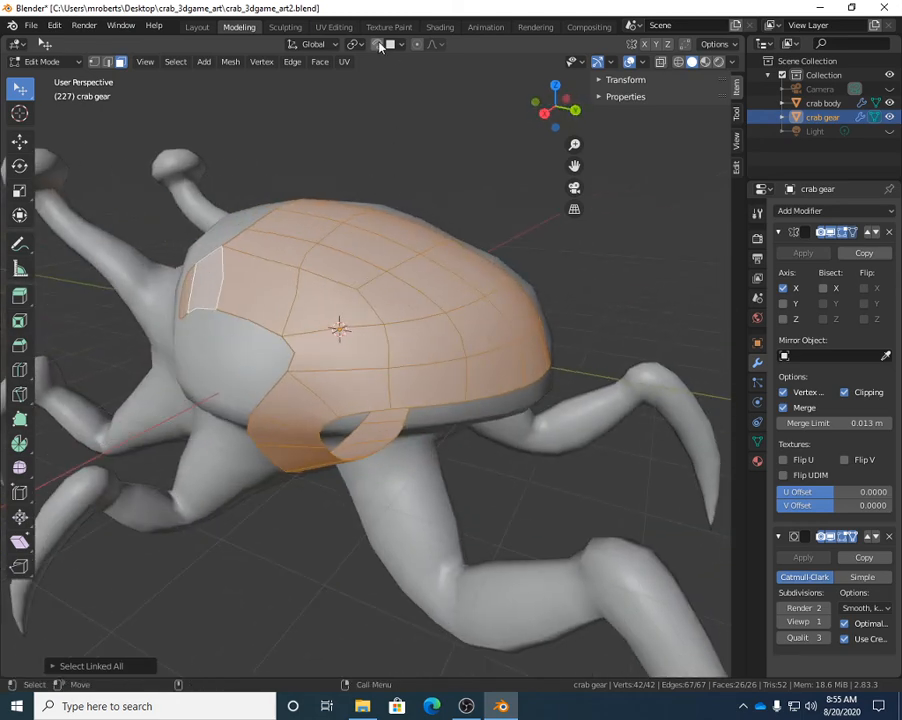
pyautogui.moveTo(381, 349); pyautogui.dragTo(458, 352, button='middle')
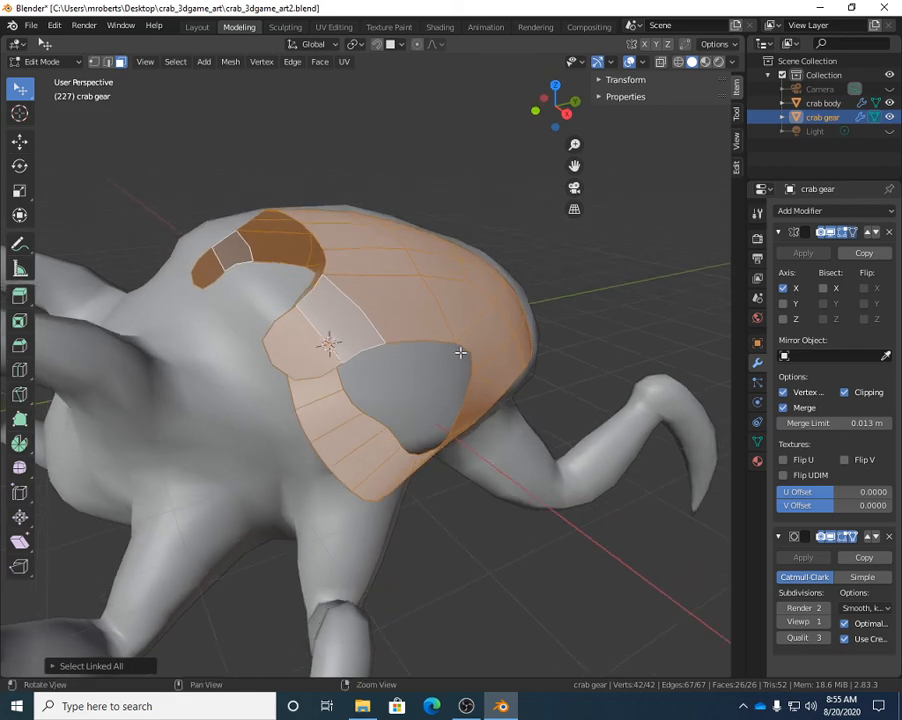
pyautogui.click(320, 62)
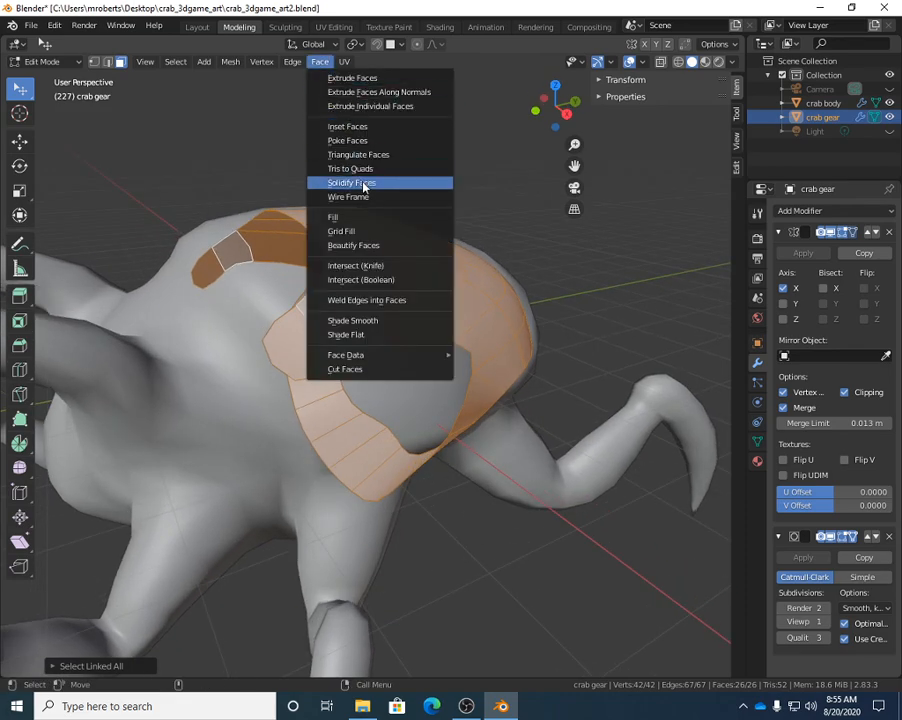
pyautogui.click(362, 182)
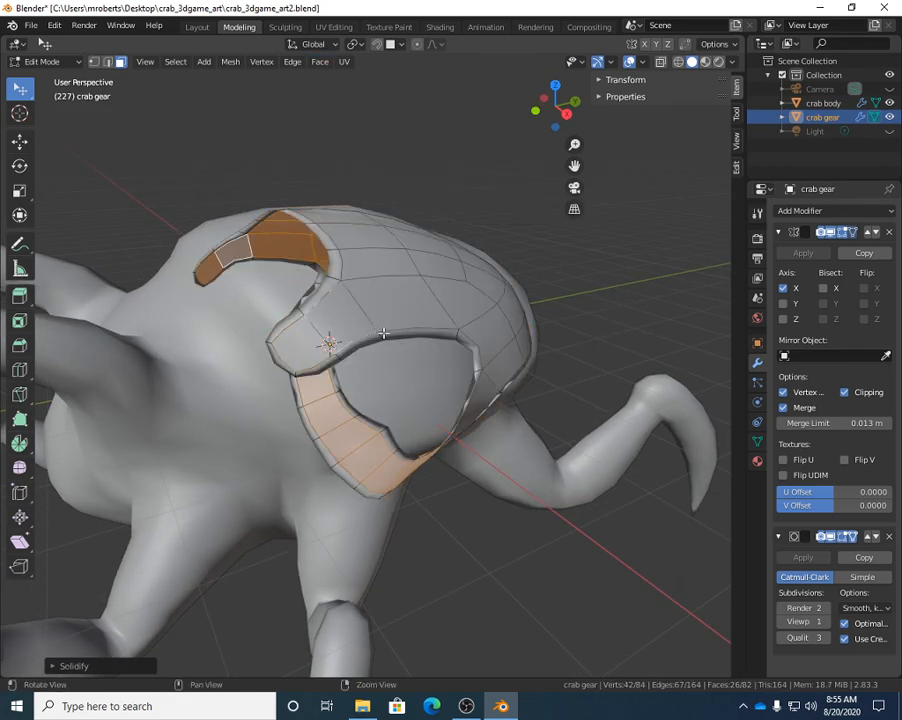
pyautogui.moveTo(362, 182); pyautogui.dragTo(418, 275, button='middle')
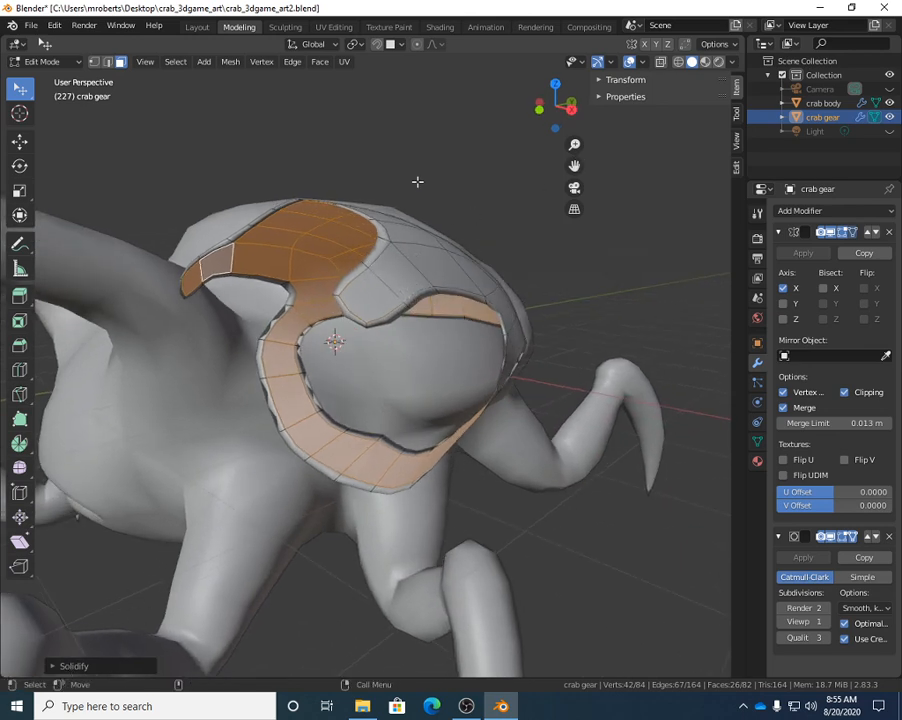
pyautogui.click(73, 666)
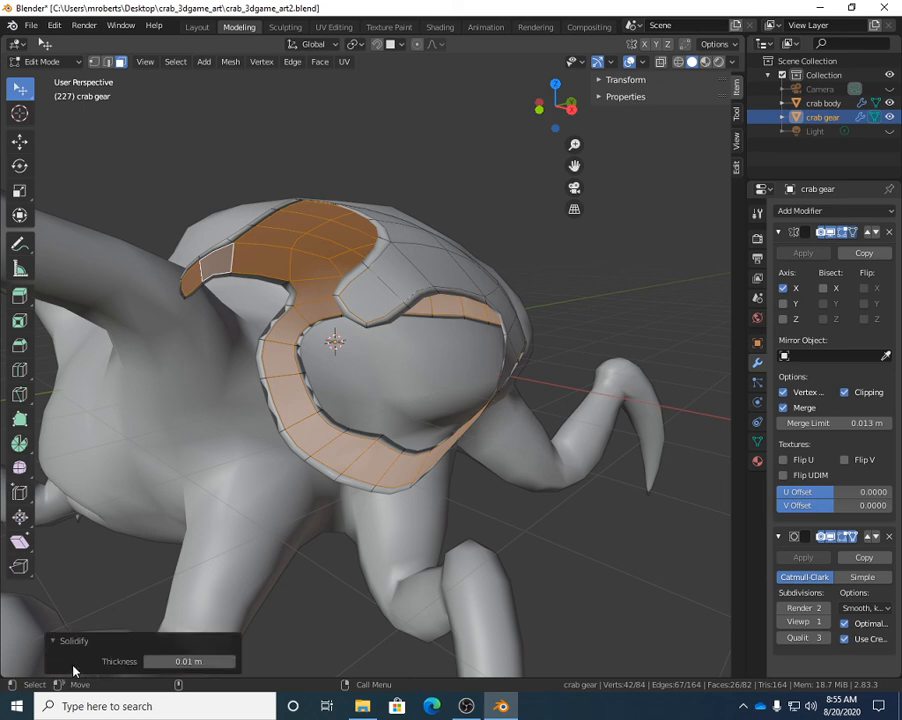
pyautogui.moveTo(175, 661); pyautogui.dragTo(233, 661)
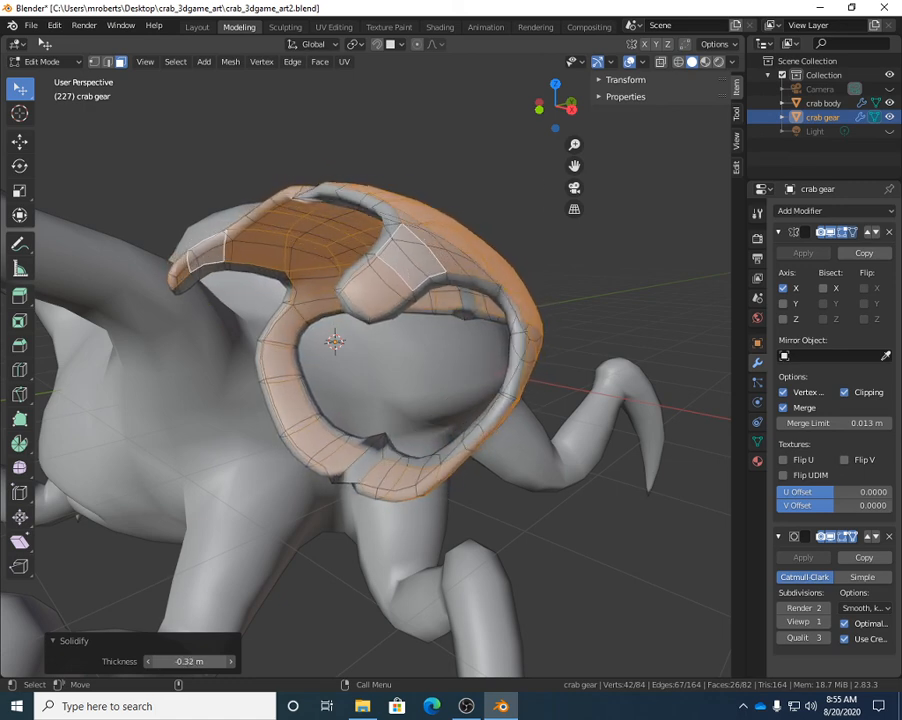
pyautogui.click(81, 641)
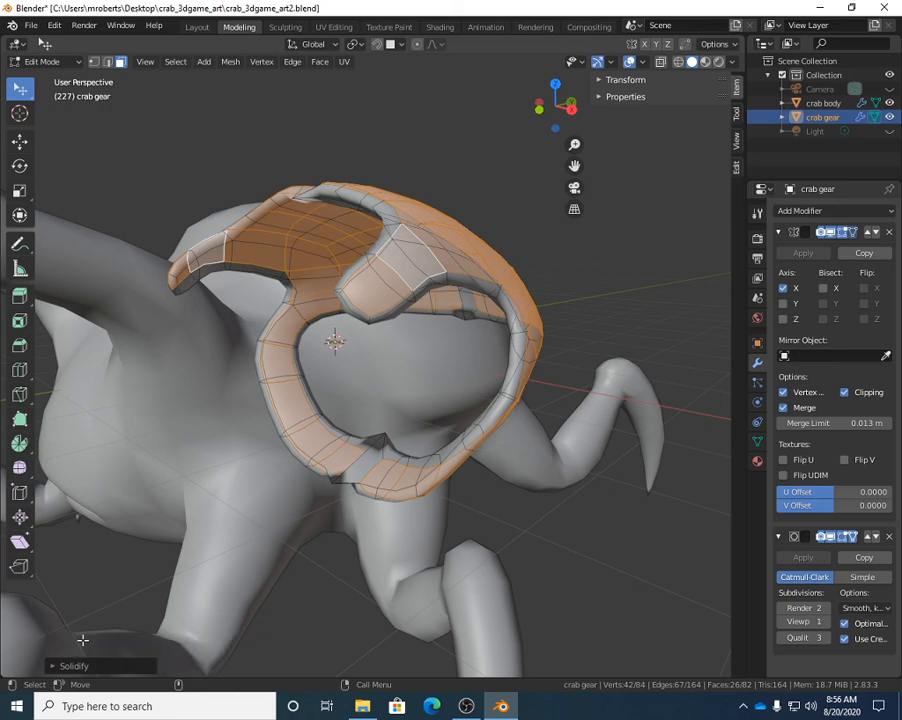
# Delete the five side faces lining the shell's centre seam along the mirror plane.
pyautogui.moveTo(403, 228); pyautogui.dragTo(325, 451, button='middle')
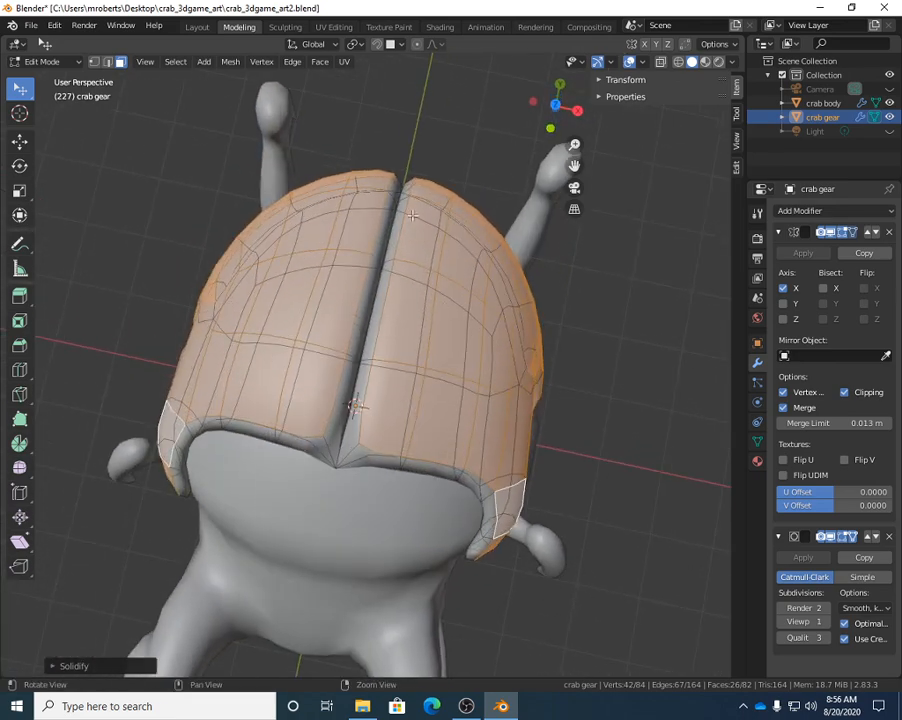
pyautogui.click(348, 426)
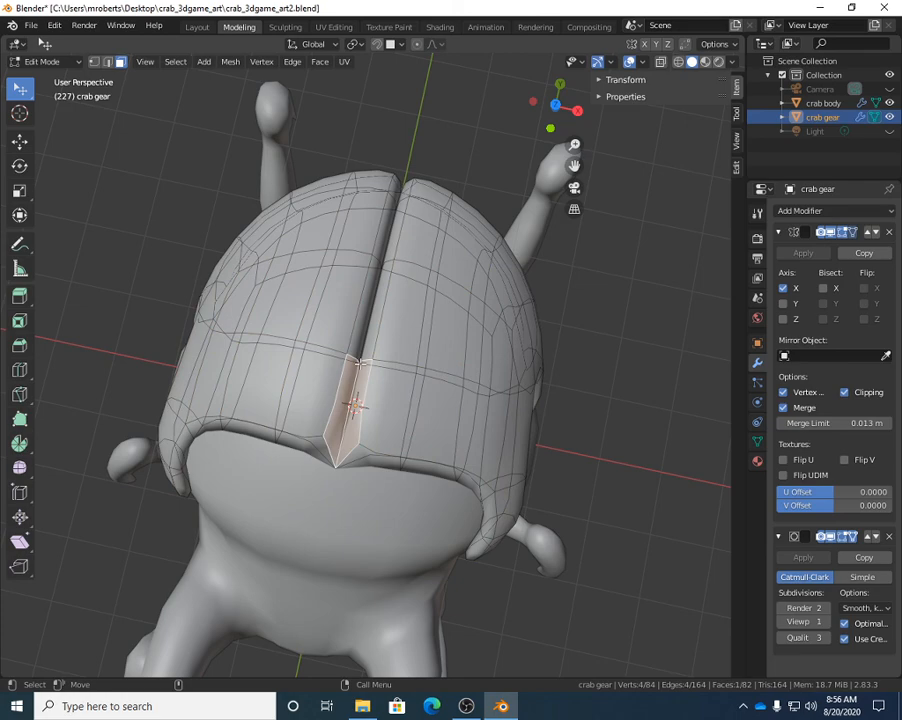
pyautogui.keyDown('shift'); pyautogui.click(370, 312); pyautogui.keyUp('shift')
pyautogui.keyDown('shift'); pyautogui.click(391, 233); pyautogui.keyUp('shift')
pyautogui.moveTo(497, 293); pyautogui.dragTo(306, 311, button='middle')
pyautogui.keyDown('shift'); pyautogui.click(300, 333); pyautogui.keyUp('shift')
pyautogui.keyDown('shift'); pyautogui.click(285, 372); pyautogui.keyUp('shift')
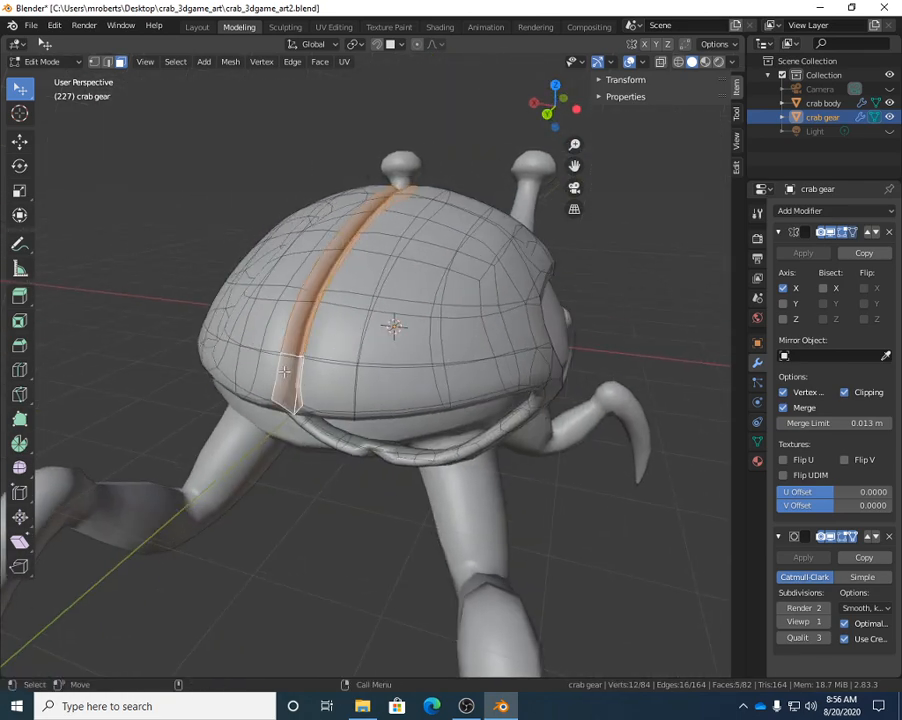
pyautogui.press('x')
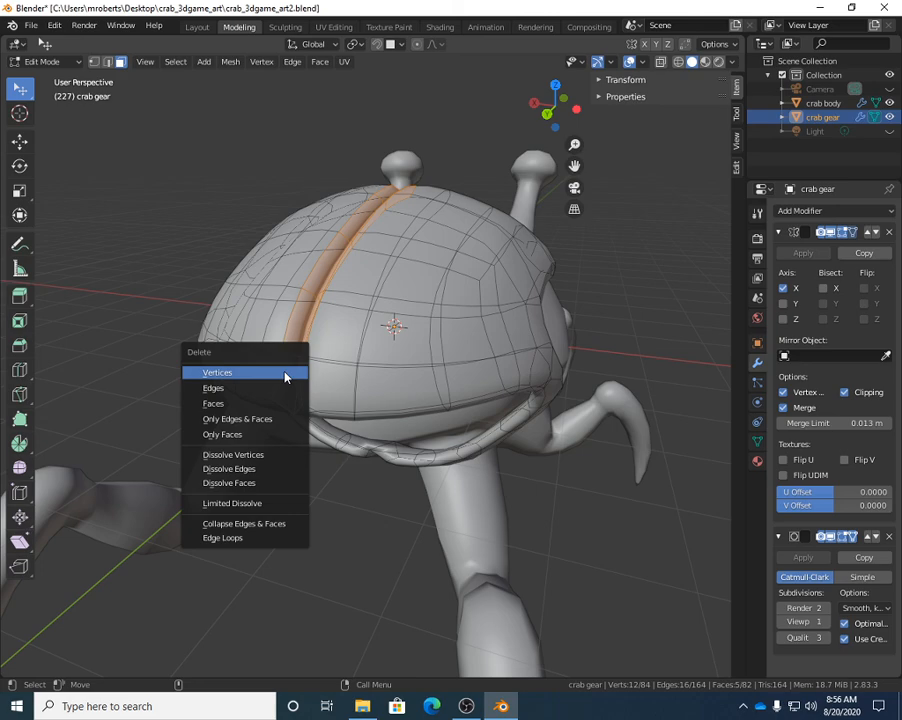
pyautogui.click(232, 403)
# Select the open edge loop along the shell's centre seam and move it onto the mirror plane to close the gap.
pyautogui.moveTo(236, 400); pyautogui.dragTo(376, 318, button='middle')
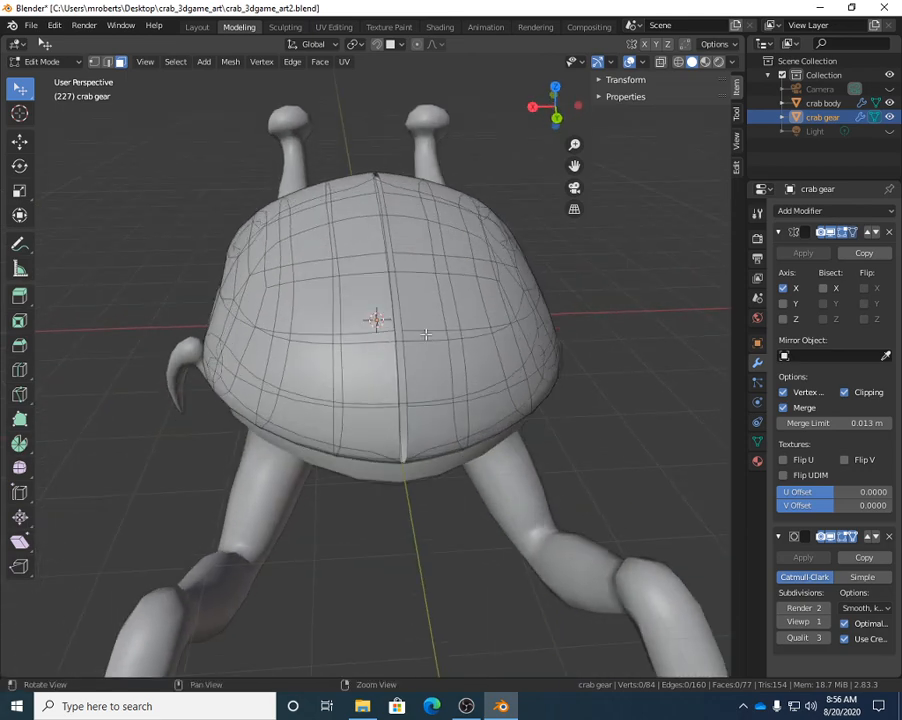
pyautogui.press('2')
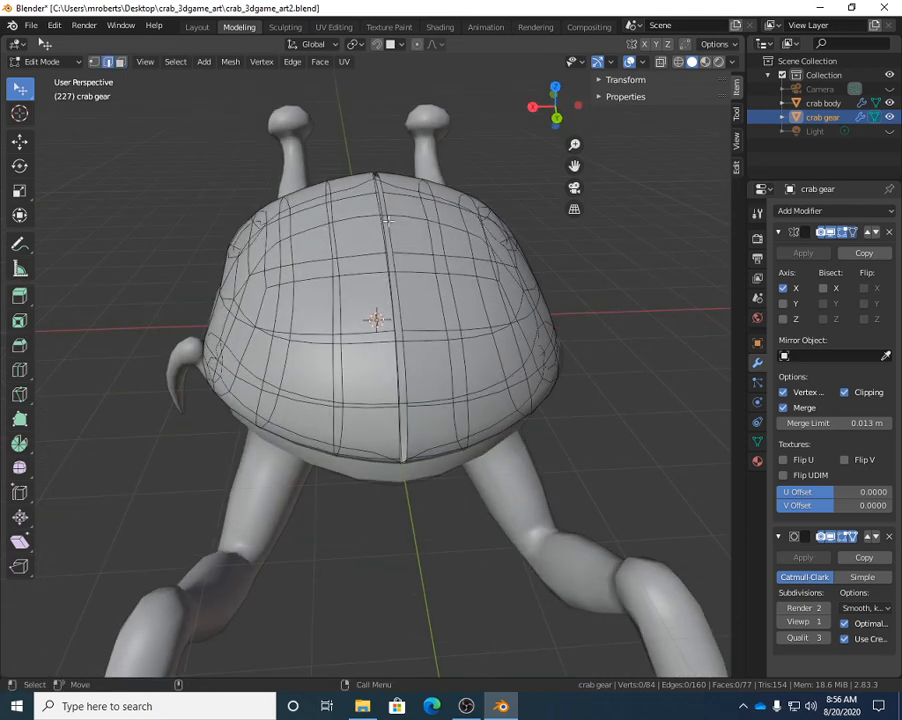
pyautogui.keyDown('alt'); pyautogui.click(387, 220); pyautogui.keyUp('alt')
pyautogui.moveTo(387, 220); pyautogui.dragTo(409, 238, button='middle')
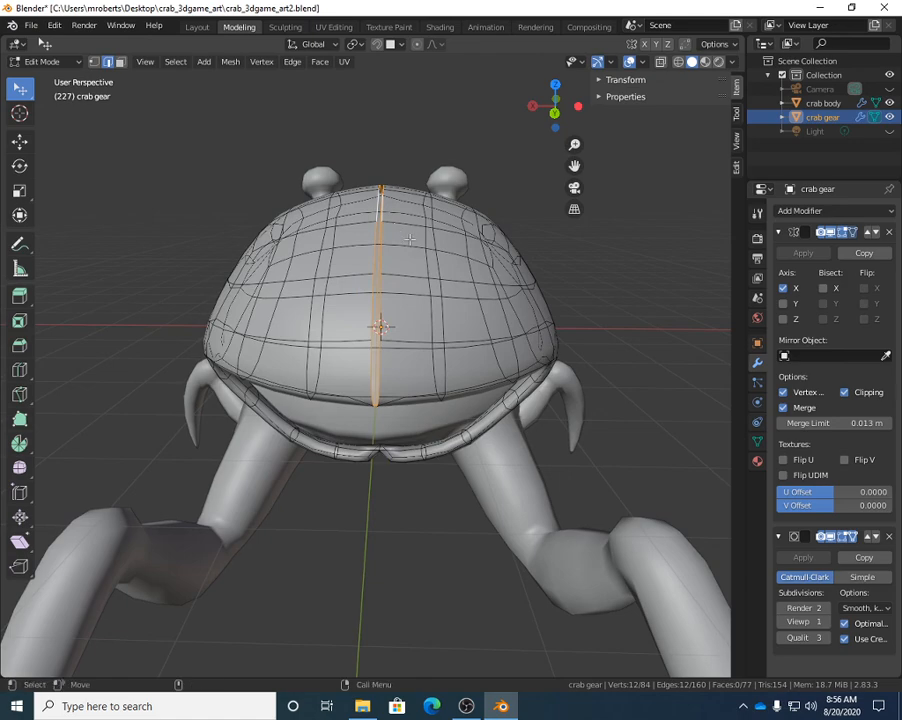
pyautogui.press('w')
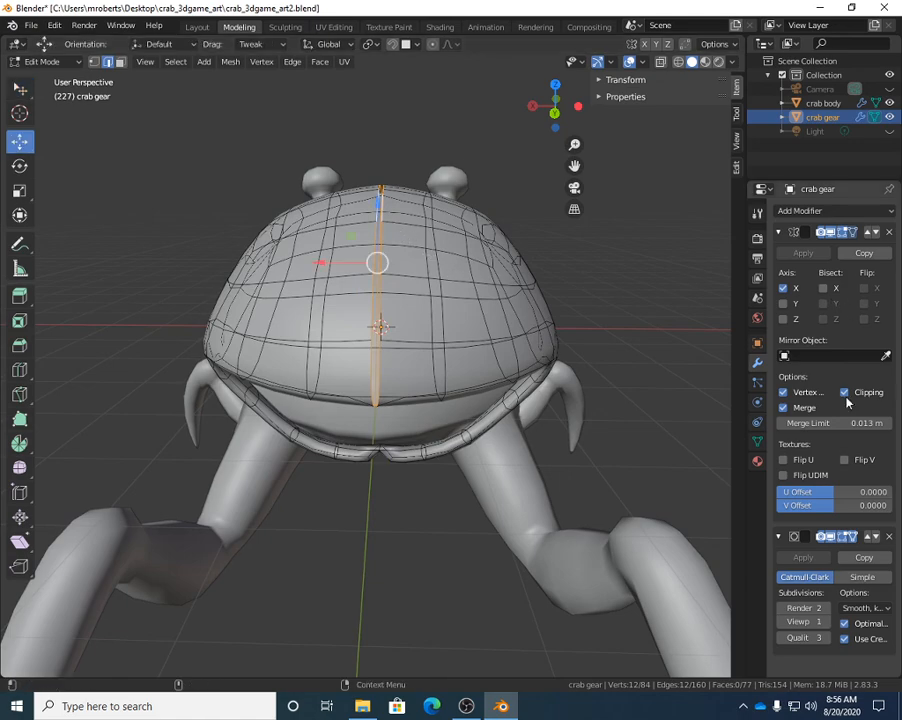
pyautogui.press('g')
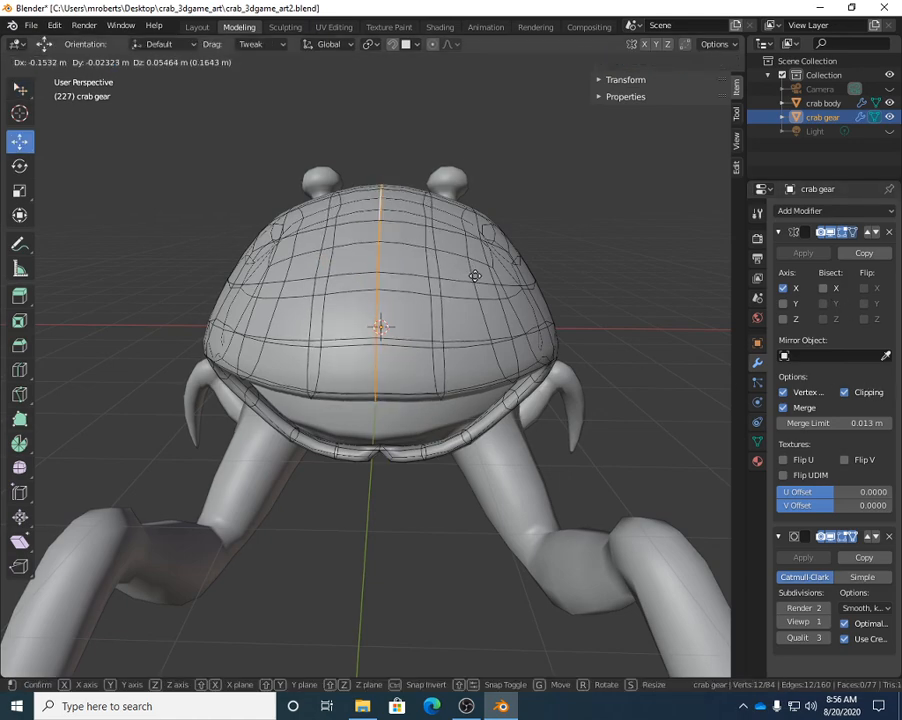
pyautogui.click(470, 273)
pyautogui.moveTo(470, 273); pyautogui.dragTo(436, 340, button='middle')
pyautogui.press('g')
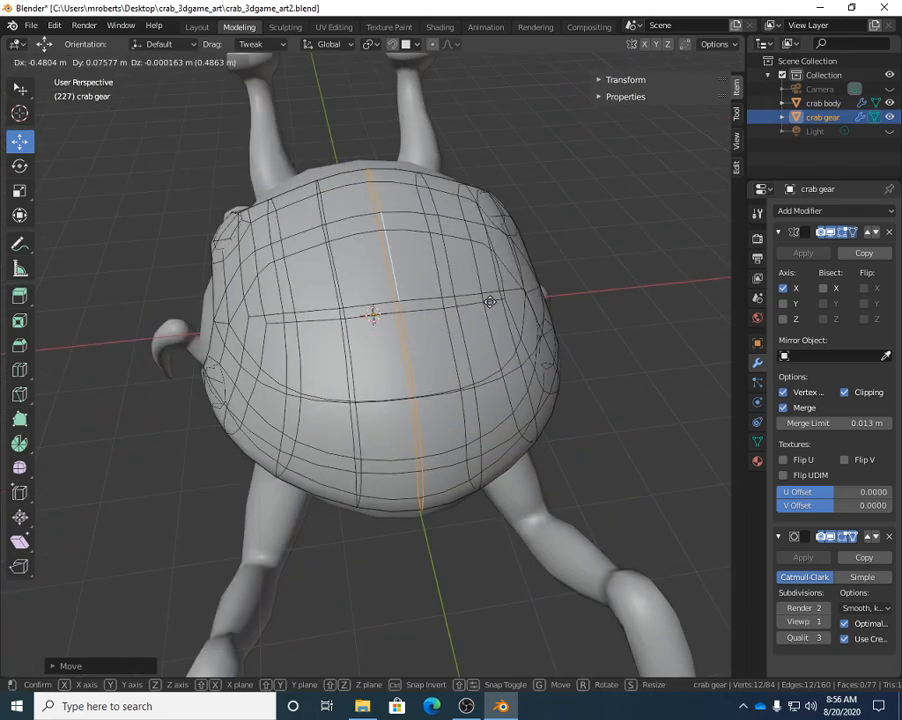
pyautogui.click(347, 343)
# Delete the side face at the centre seam of the strap under the crab's belly.
pyautogui.moveTo(346, 343); pyautogui.dragTo(411, 385, button='middle')
pyautogui.hotkey('alt', 'a')
pyautogui.click(411, 385)
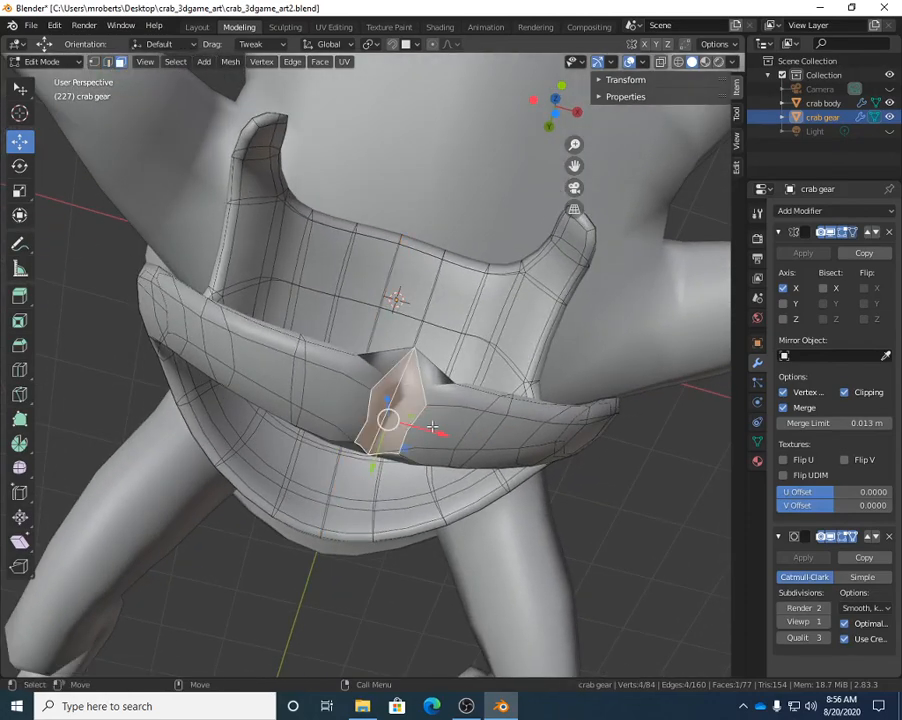
pyautogui.moveTo(440, 430); pyautogui.dragTo(393, 497, button='middle')
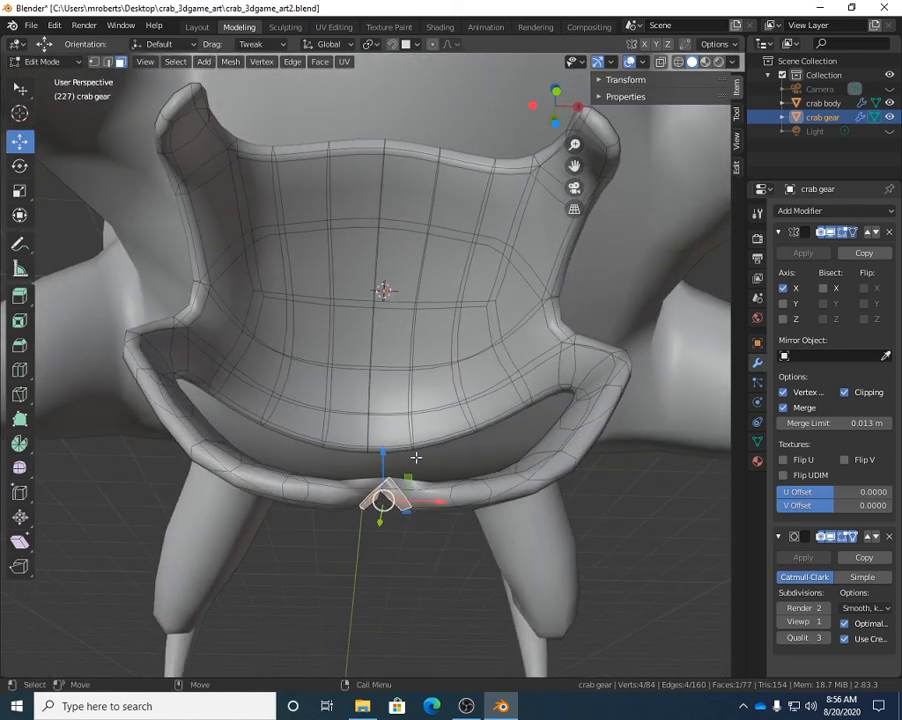
pyautogui.press('x')
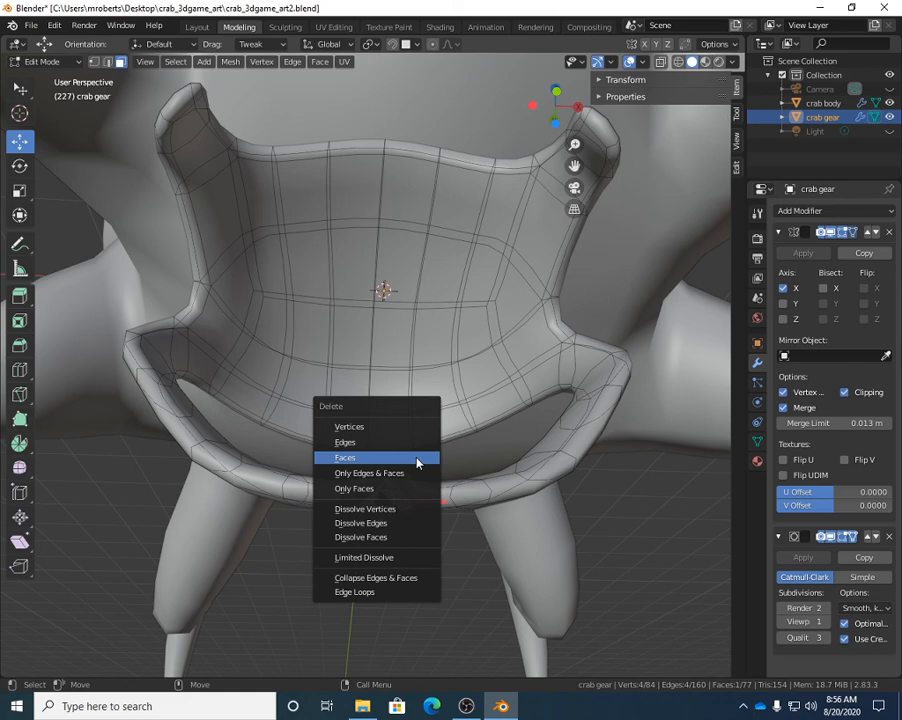
pyautogui.click(414, 458)
# Select the open edges at the belly strap's centre and move them onto the mirror plane to join both halves.
pyautogui.moveTo(412, 516); pyautogui.dragTo(388, 402, button='middle')
pyautogui.press('2')
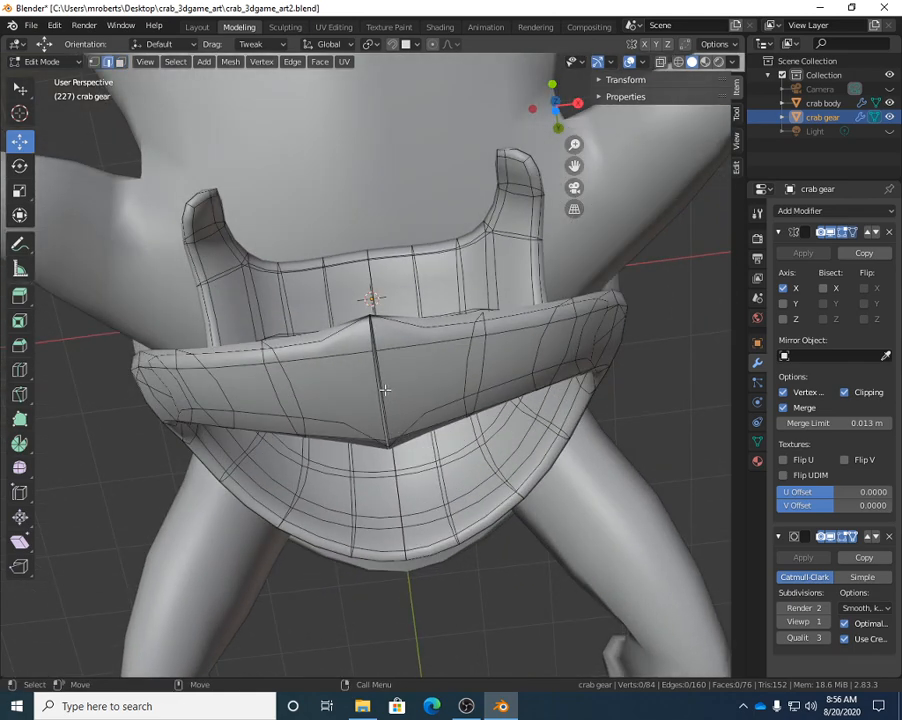
pyautogui.click(384, 390)
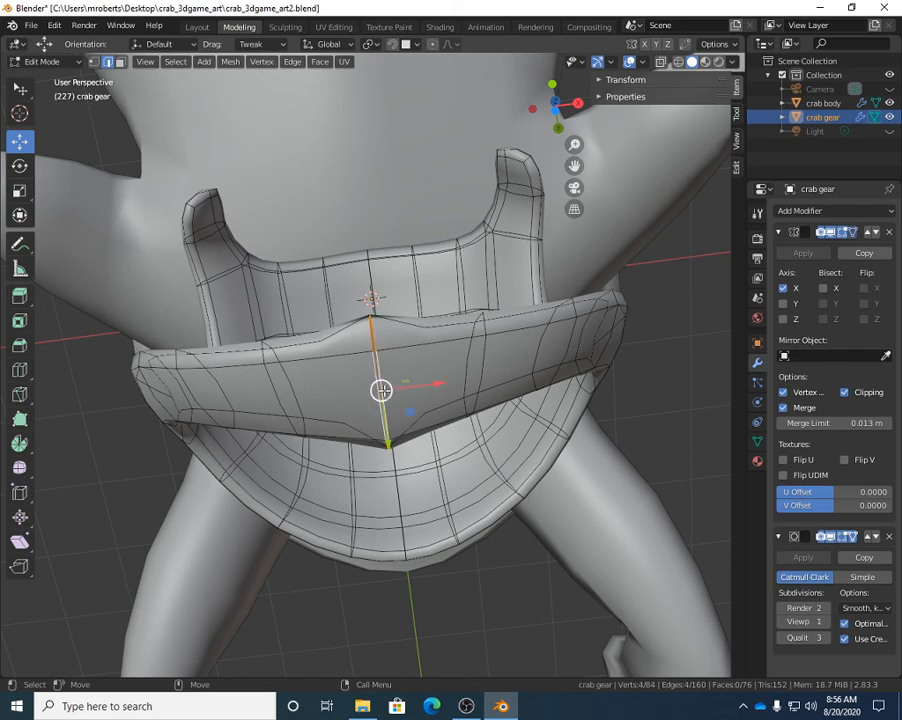
pyautogui.press('g')
pyautogui.click(437, 394)
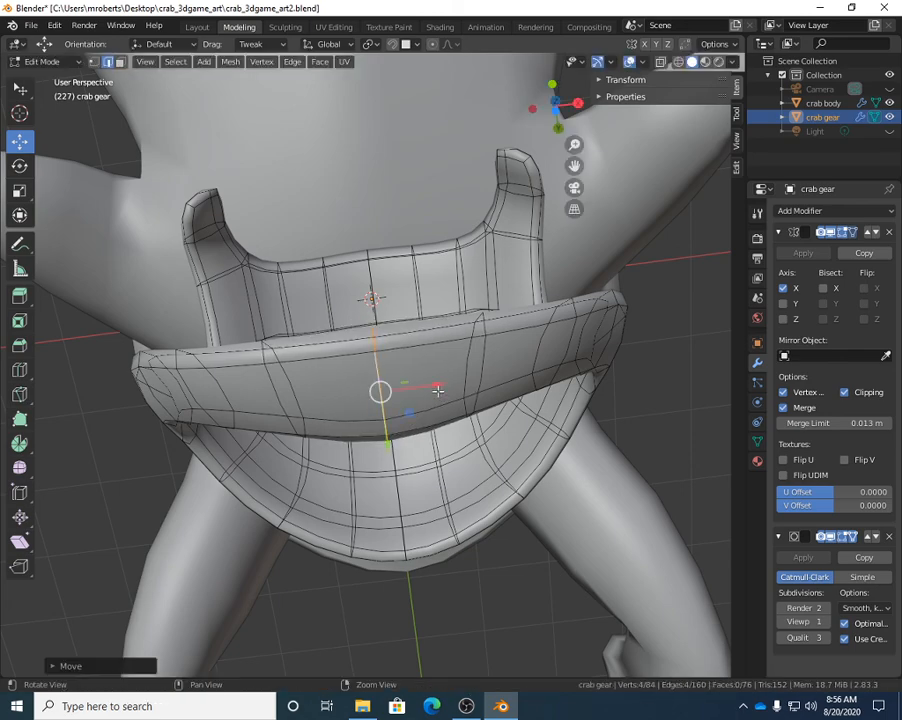
# Switch the crab gear mesh from edge to face selection and clear the selected belly strap edges.
pyautogui.moveTo(437, 394); pyautogui.dragTo(652, 451, button='middle')
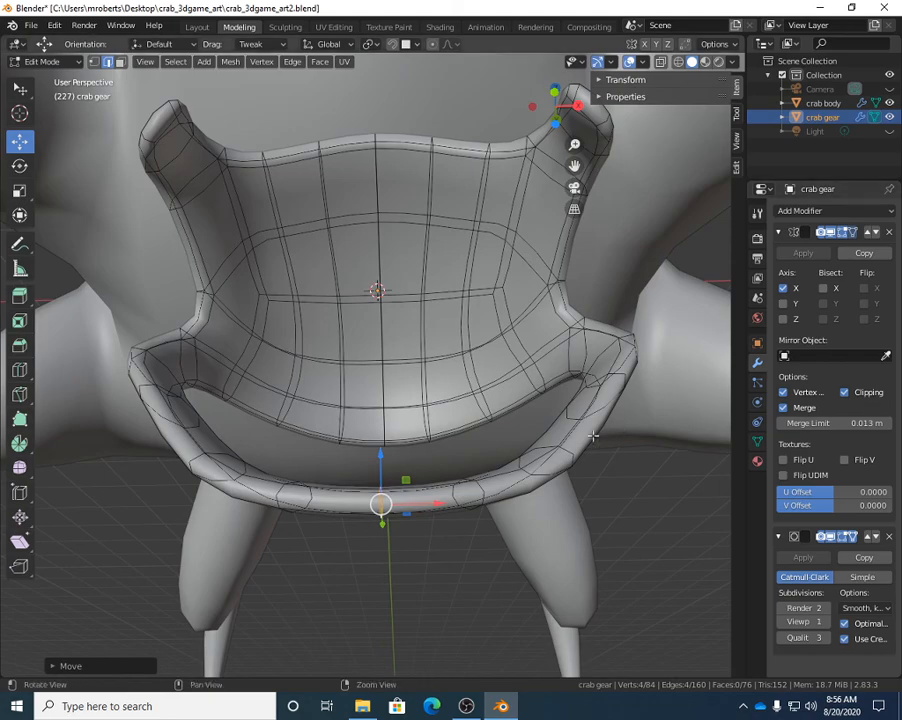
pyautogui.moveTo(594, 483); pyautogui.dragTo(421, 472, button='middle')
pyautogui.scroll(-5, 418, 474)
pyautogui.moveTo(345, 360); pyautogui.dragTo(364, 412, button='middle')
pyautogui.scroll(2, 364, 412)
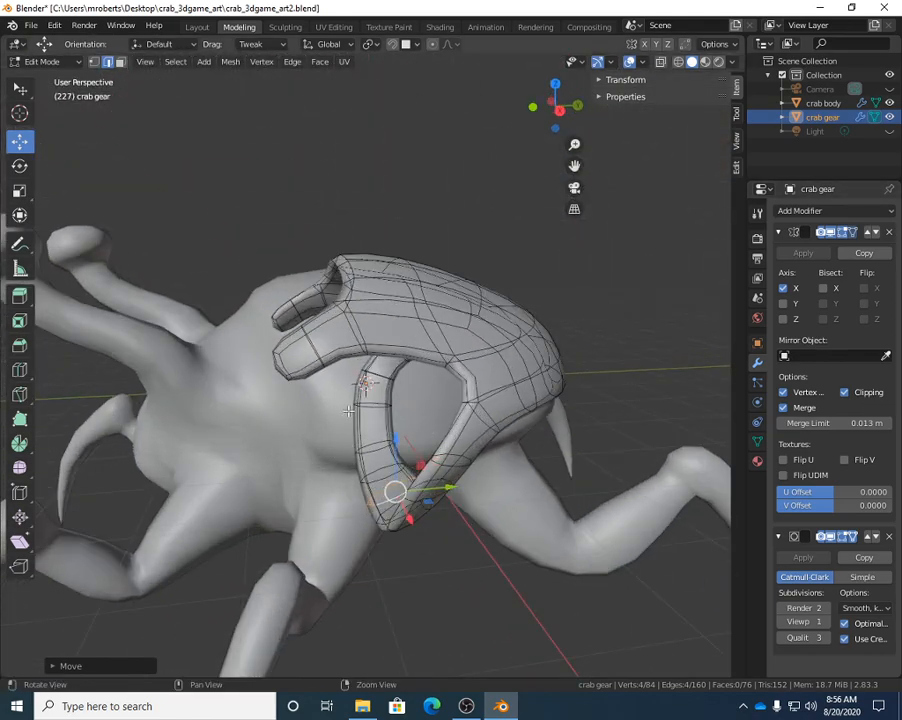
pyautogui.click(413, 328)
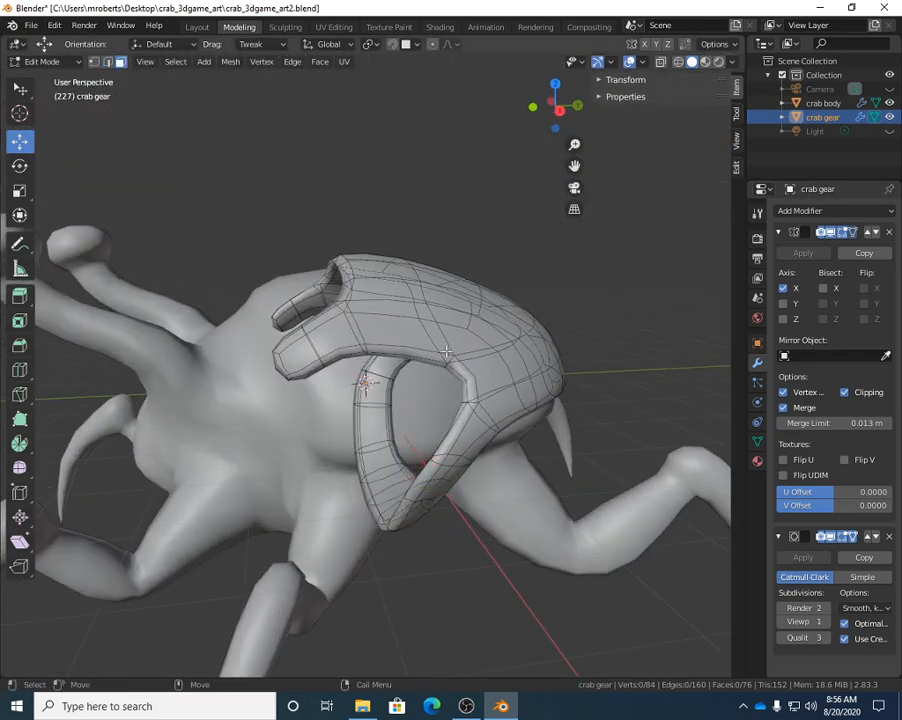
pyautogui.click(175, 61)
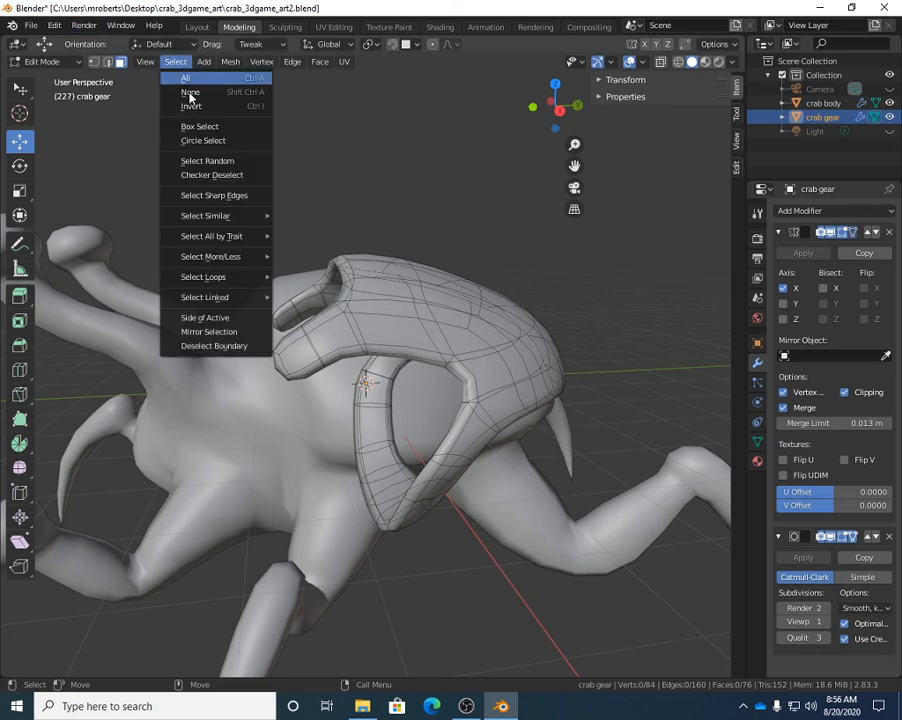
pyautogui.moveTo(240, 297)
pyautogui.click(310, 297)
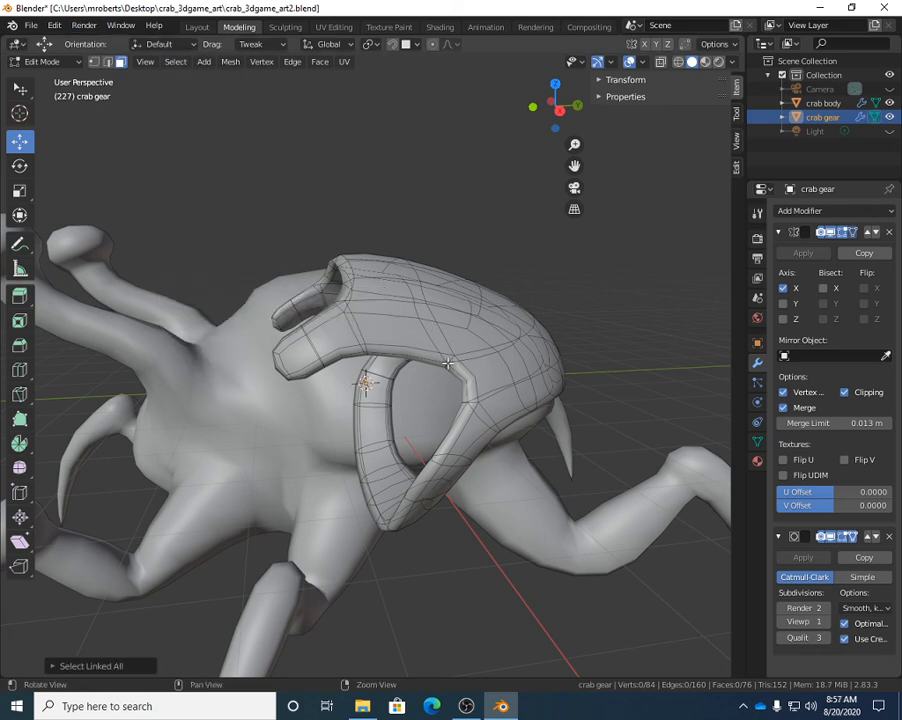
# Select a face on the side of the shell and extend the selection to all linked faces of the gear.
pyautogui.moveTo(440, 360); pyautogui.dragTo(413, 322, button='middle')
pyautogui.click(413, 322)
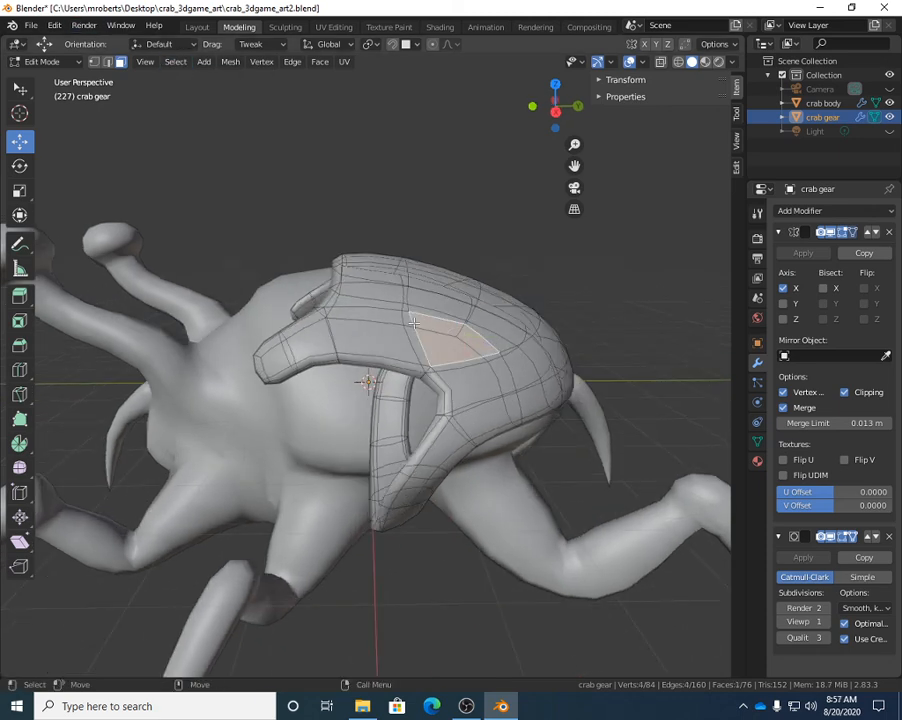
pyautogui.click(175, 61)
pyautogui.moveTo(230, 297)
pyautogui.click(300, 296)
pyautogui.moveTo(300, 296); pyautogui.dragTo(409, 361, button='middle')
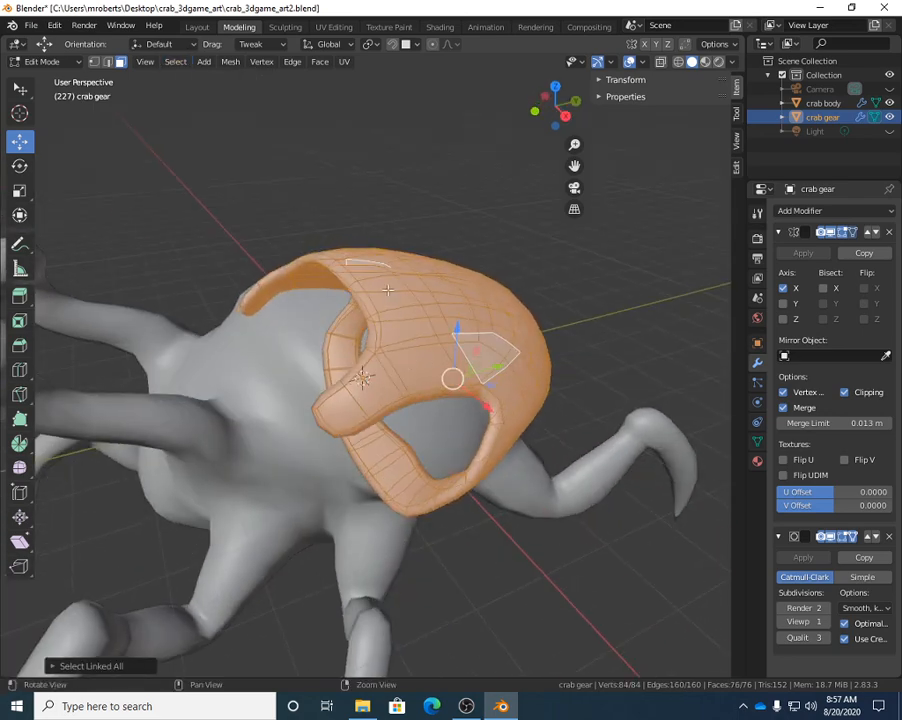
pyautogui.moveTo(387, 290); pyautogui.dragTo(417, 262, button='middle')
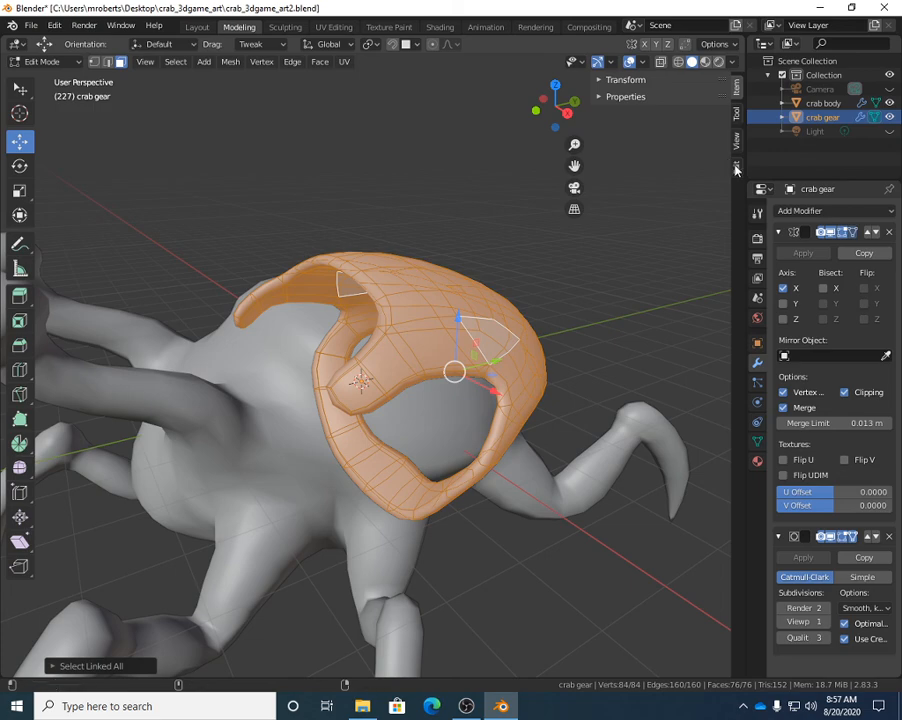
# Correct the normals of the selected gear faces so they point outward, and deselect the mesh.
pyautogui.click(230, 61)
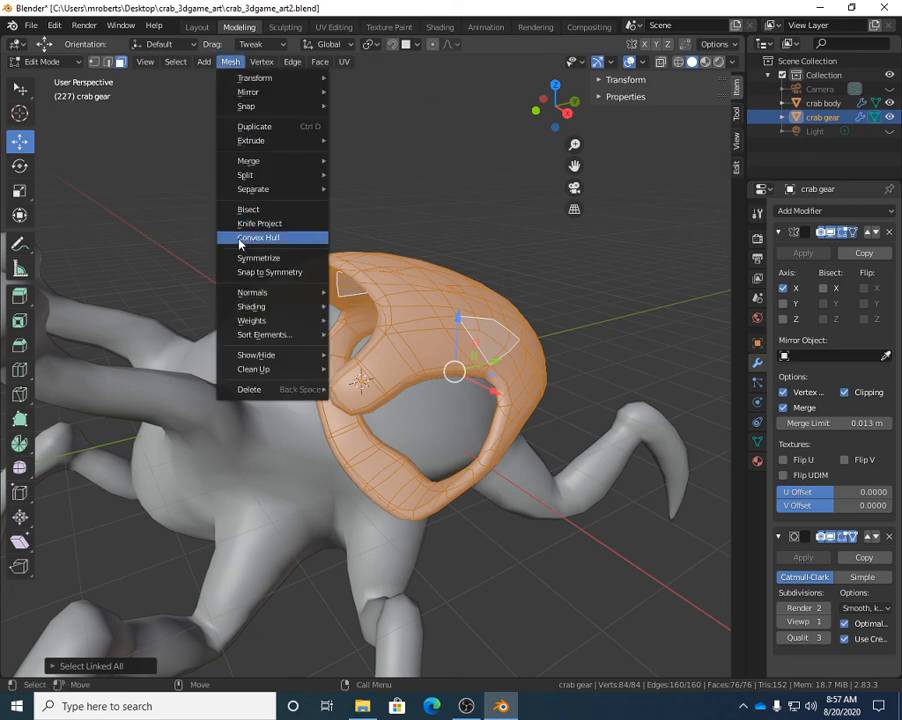
pyautogui.moveTo(255, 292)
pyautogui.click(354, 291)
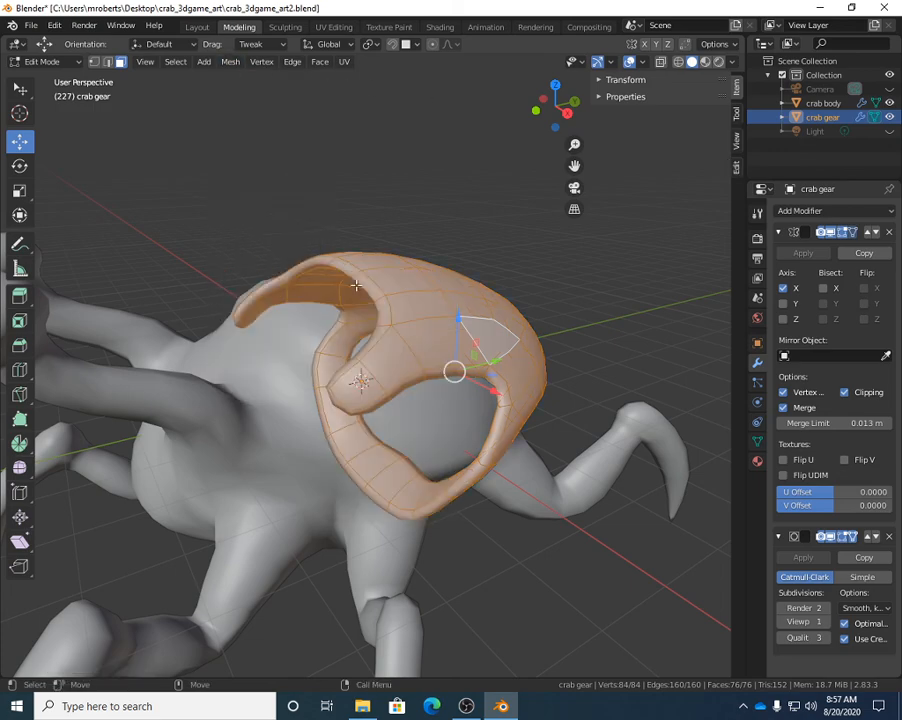
pyautogui.click(484, 208)
pyautogui.moveTo(484, 208); pyautogui.dragTo(489, 280, button='middle')
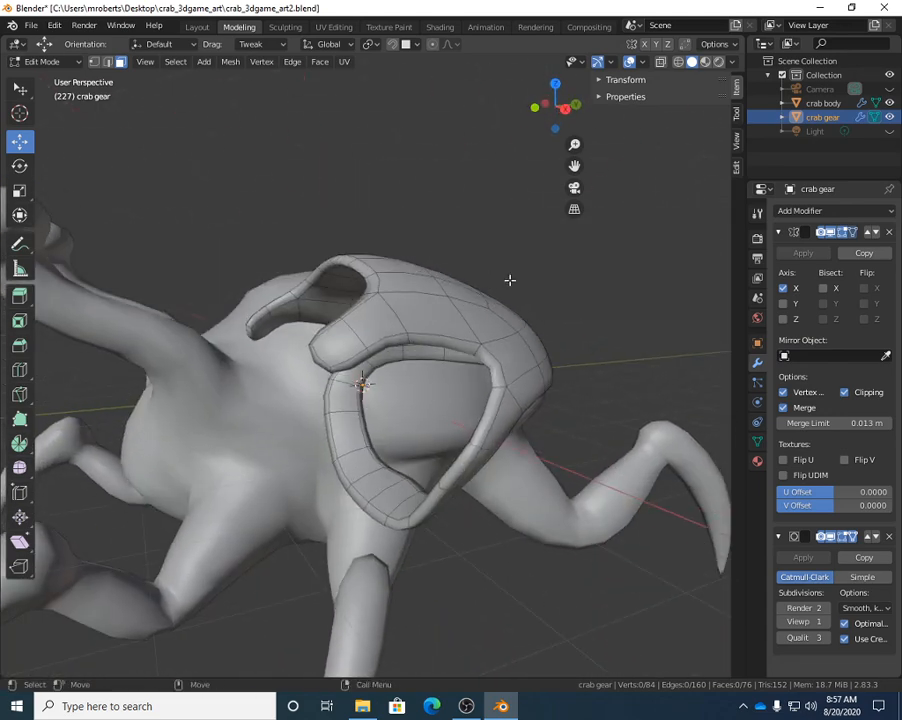
# Stop the crab gear from being drawn in front of the body in its viewport display settings, and save the file.
pyautogui.click(757, 343)
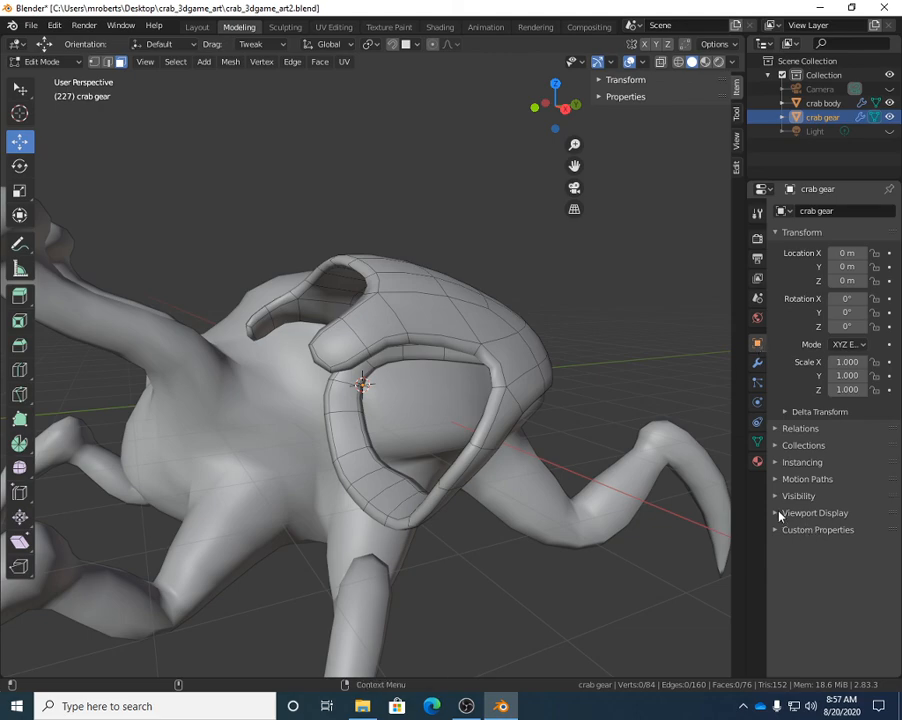
pyautogui.click(780, 513)
pyautogui.click(876, 626)
pyautogui.moveTo(411, 425)
pyautogui.mouseDown(button='middle')
pyautogui.moveTo(322, 438)
pyautogui.moveTo(418, 423)
pyautogui.moveTo(413, 437)
pyautogui.mouseUp(button='middle')
pyautogui.click(757, 362)
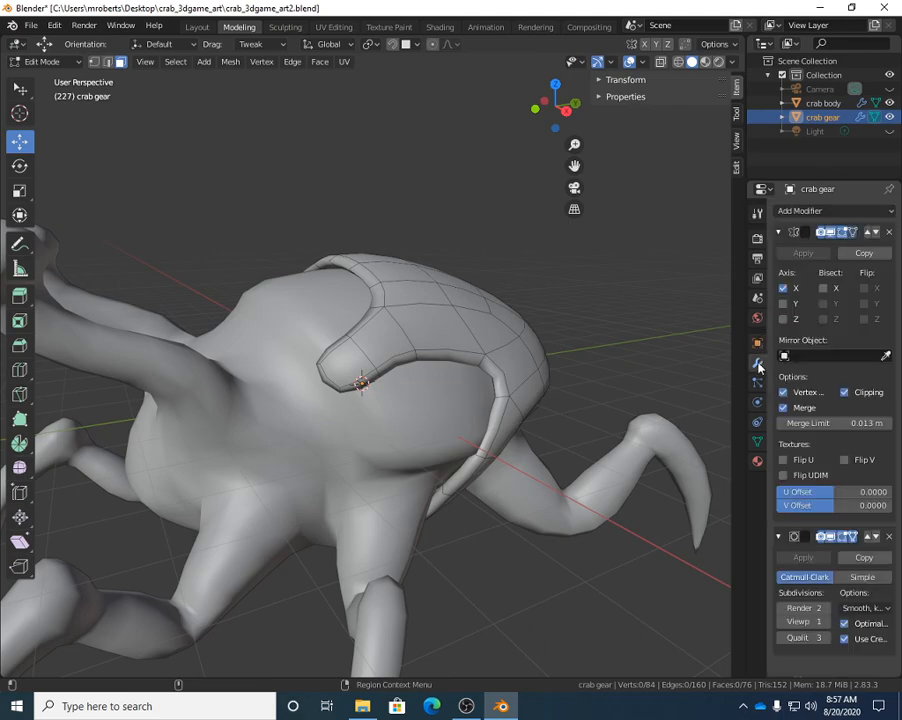
pyautogui.moveTo(640, 350); pyautogui.dragTo(409, 346, button='middle')
pyautogui.hotkey('ctrl', 's')
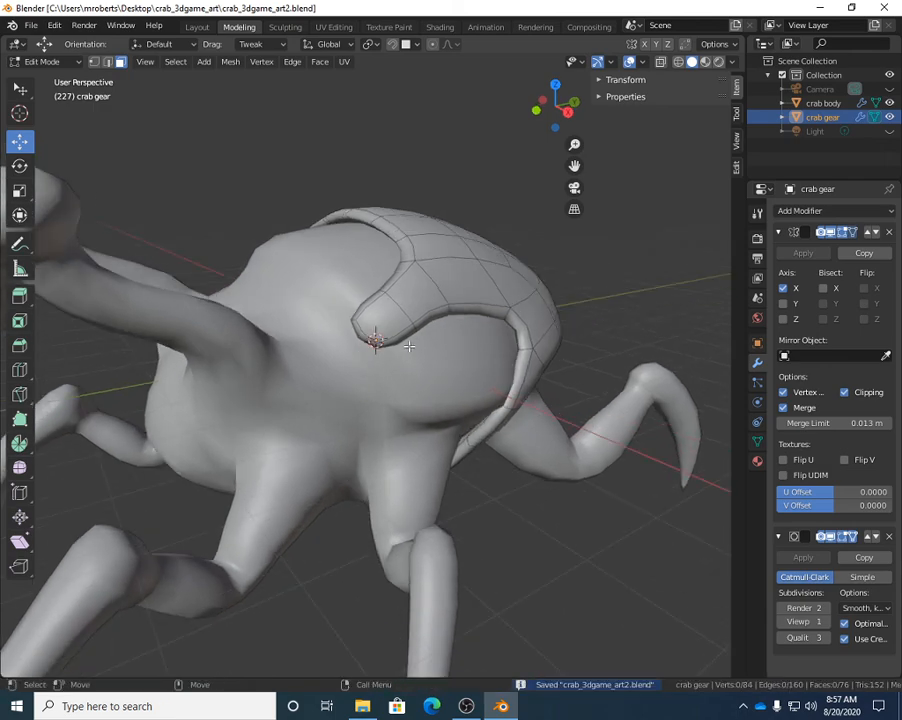